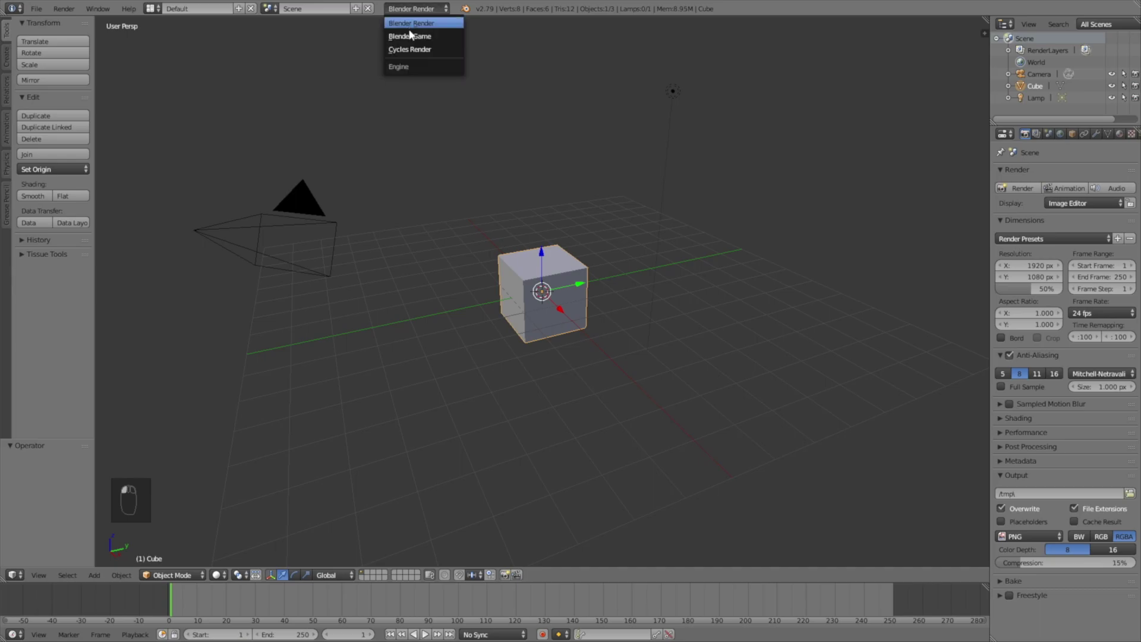
Step: Switch the render engine to Cycles Render and delete the default cube
click(413, 49)
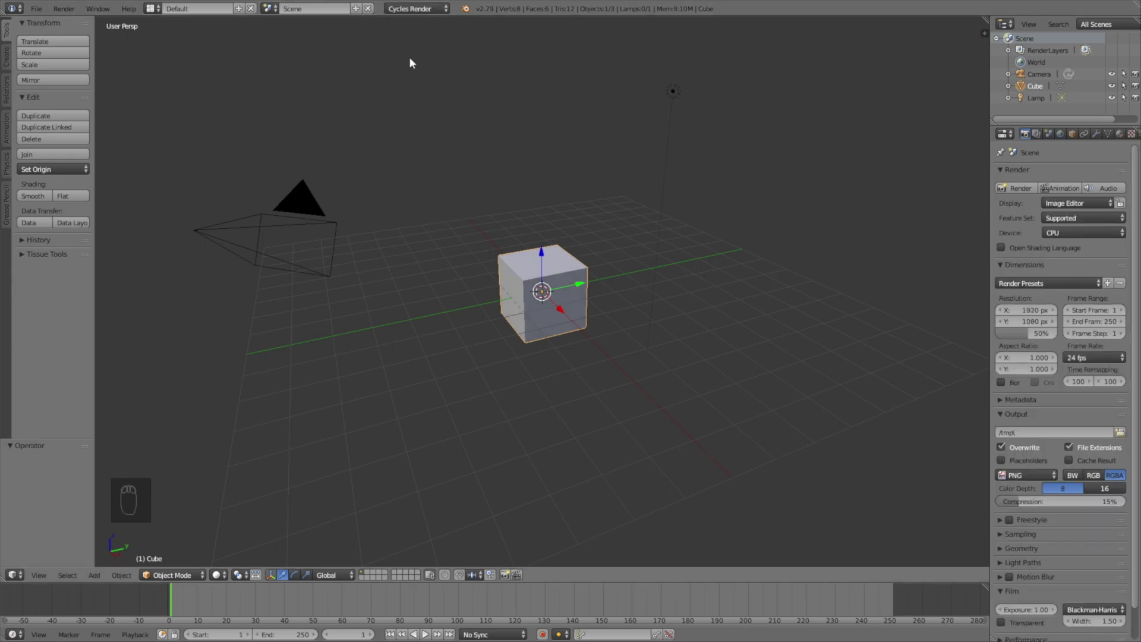
key(x)
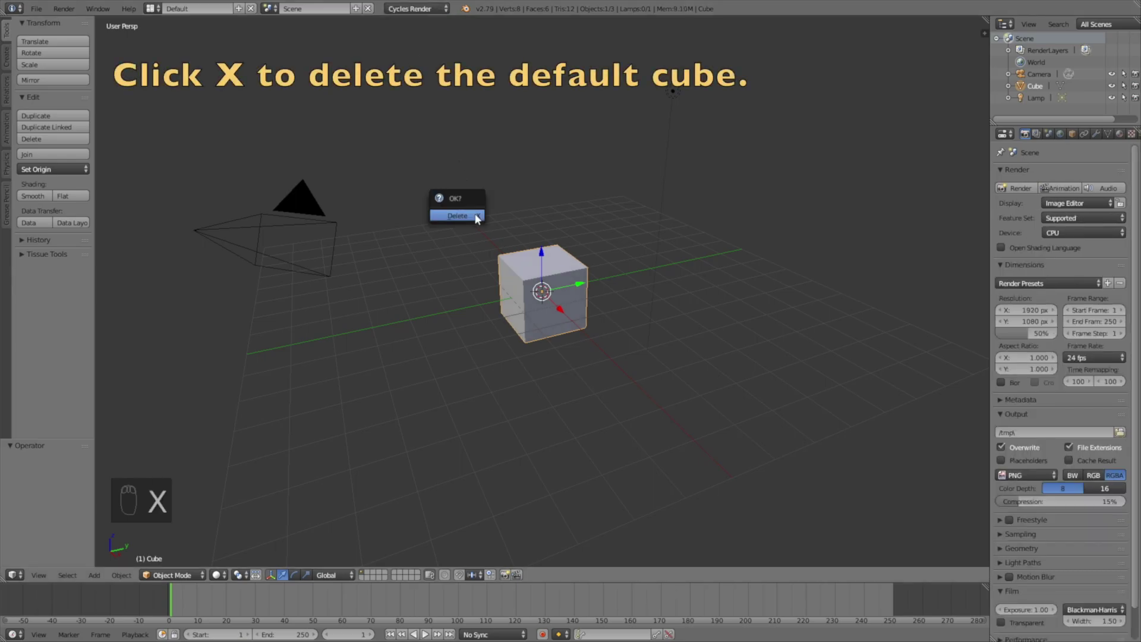
click(477, 219)
Step: Add a mesh circle and scale it up by about 6.19
key(shift+a)
mouse_move(503, 290)
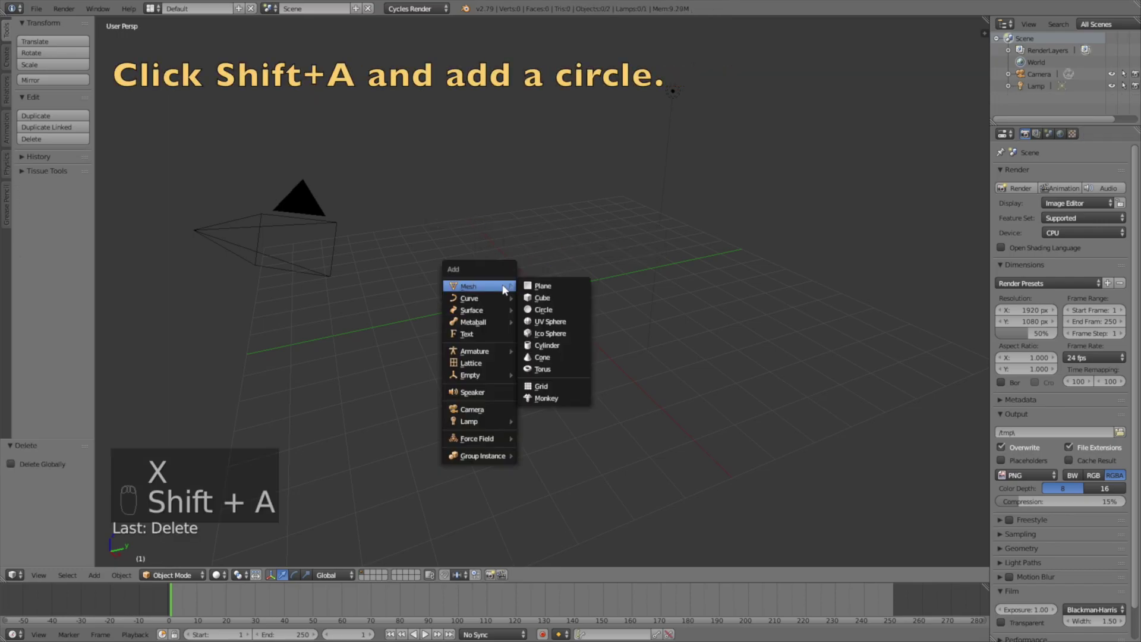
click(570, 310)
key(s)
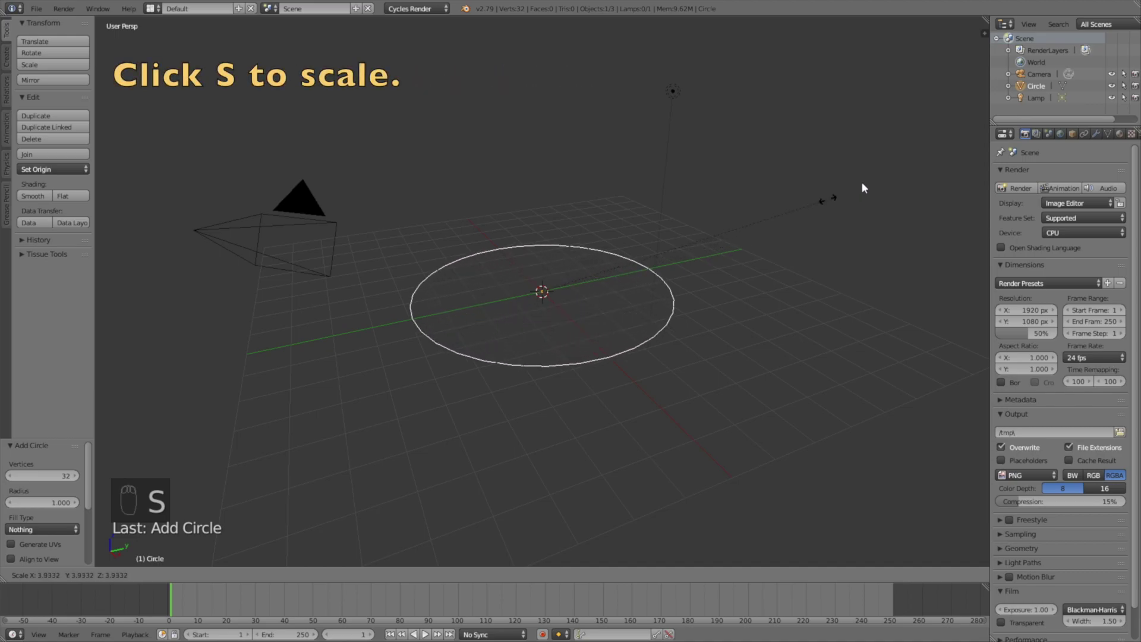
click(973, 100)
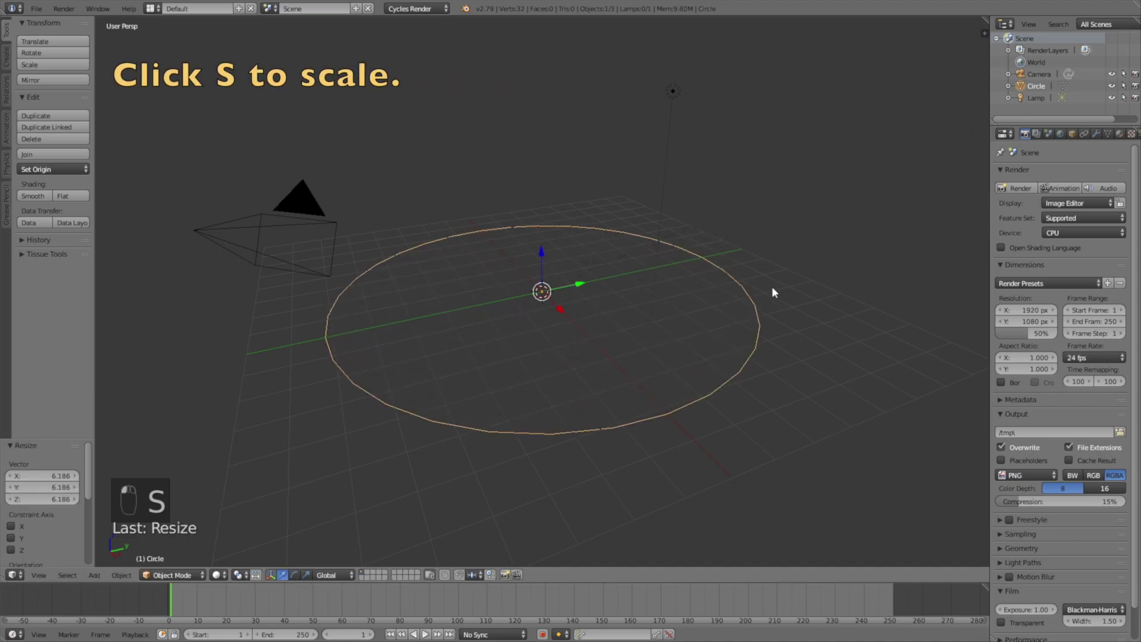
Step: Extrude the circle's edges in Edit Mode and scale them inward to about 0.85 to form a flat ring
click(166, 580)
click(168, 548)
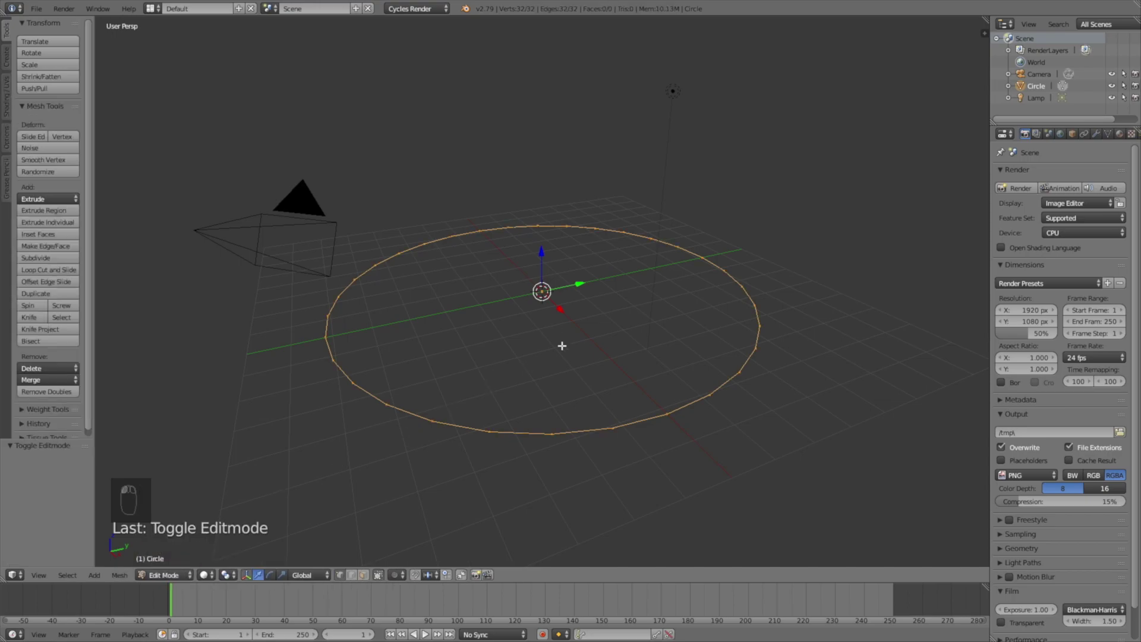
key(e)
click(673, 258)
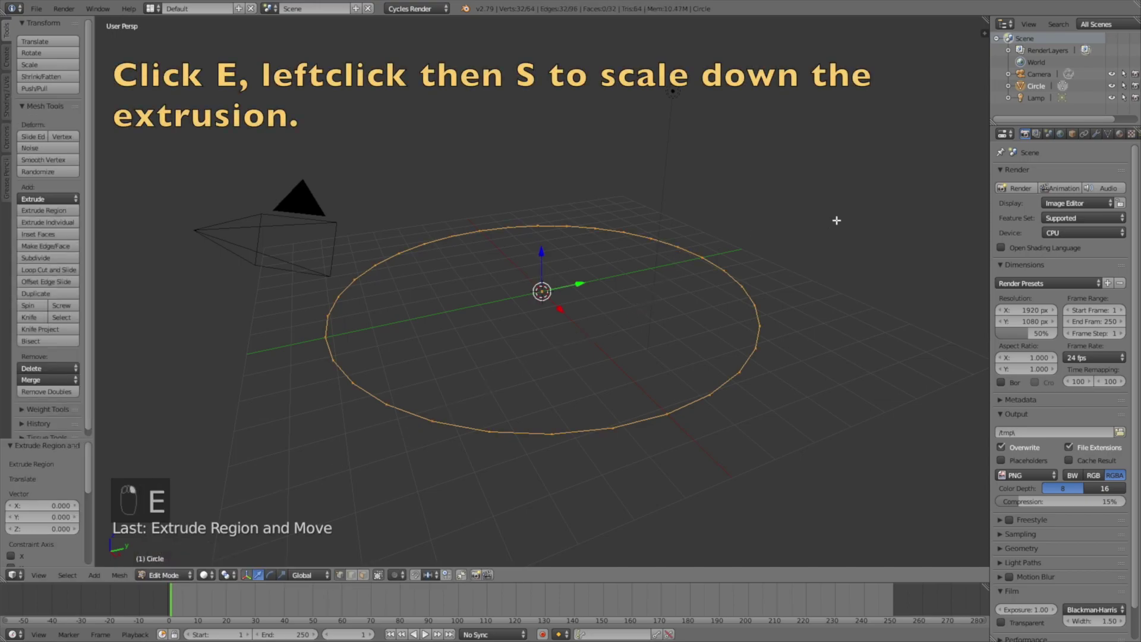
key(s)
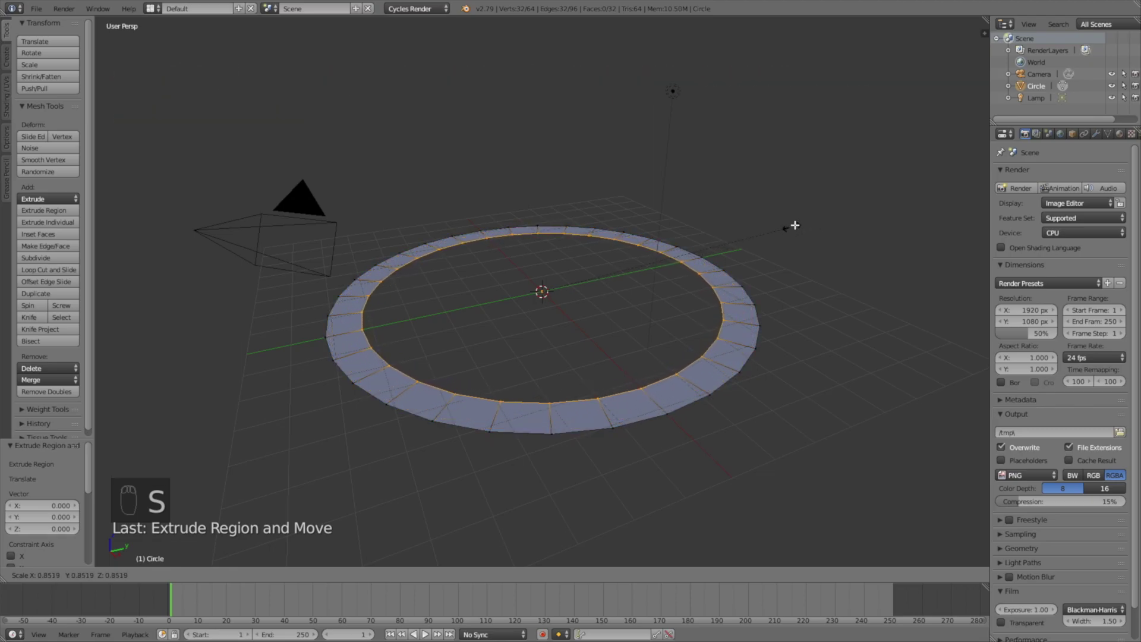
click(793, 226)
Step: Extrude the whole flat ring upward by about 1.27 along Z and return to Object Mode
key(a)
key(a)
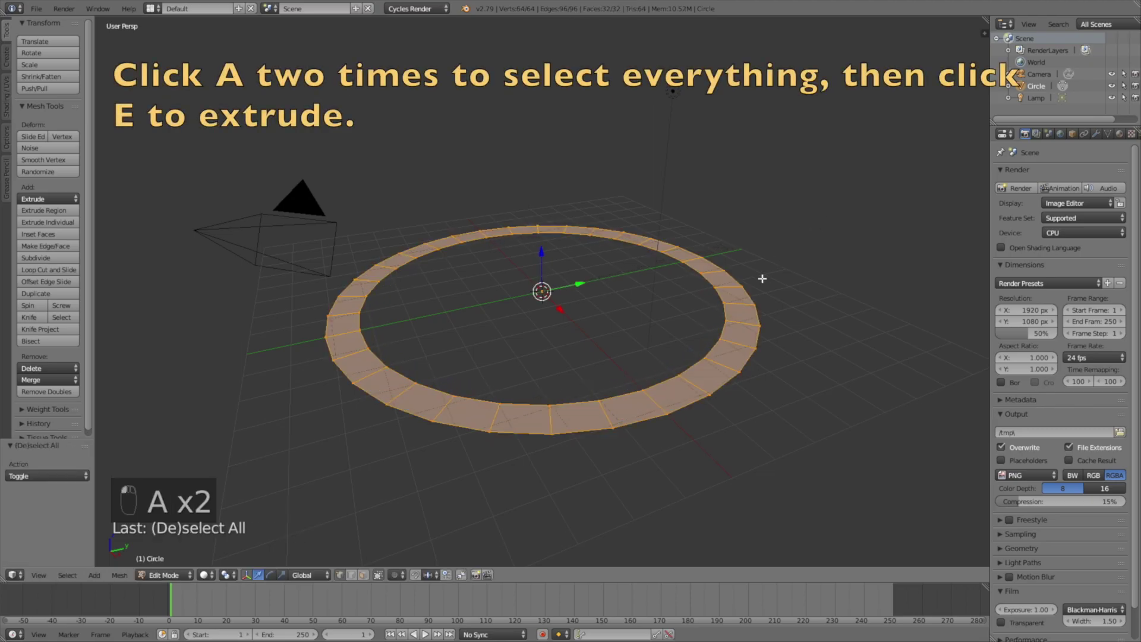
key(e)
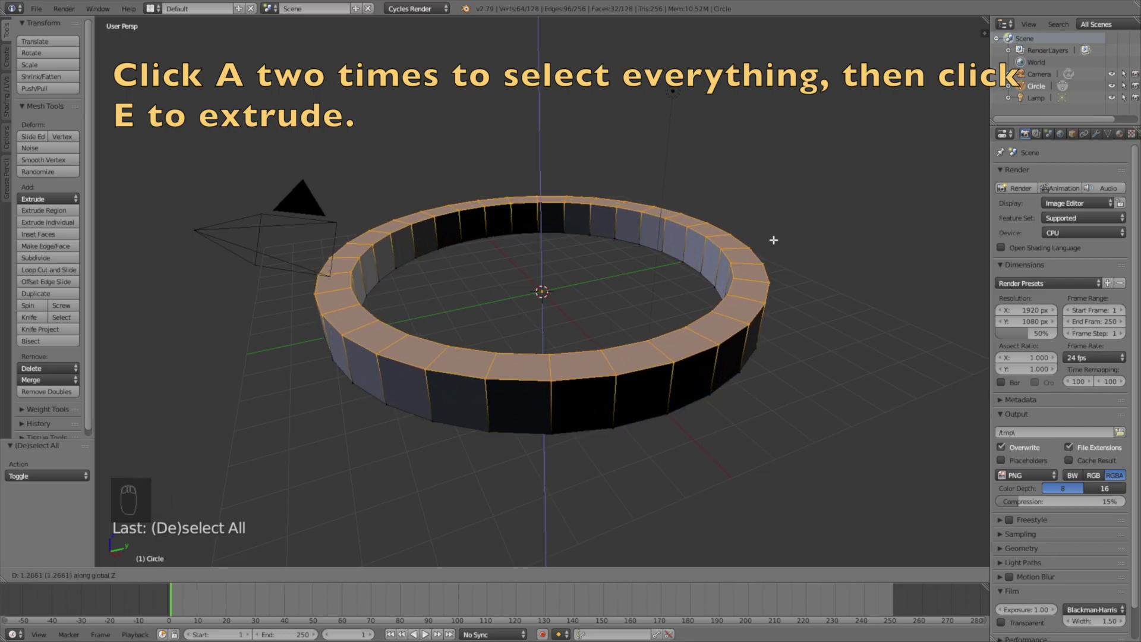
click(773, 239)
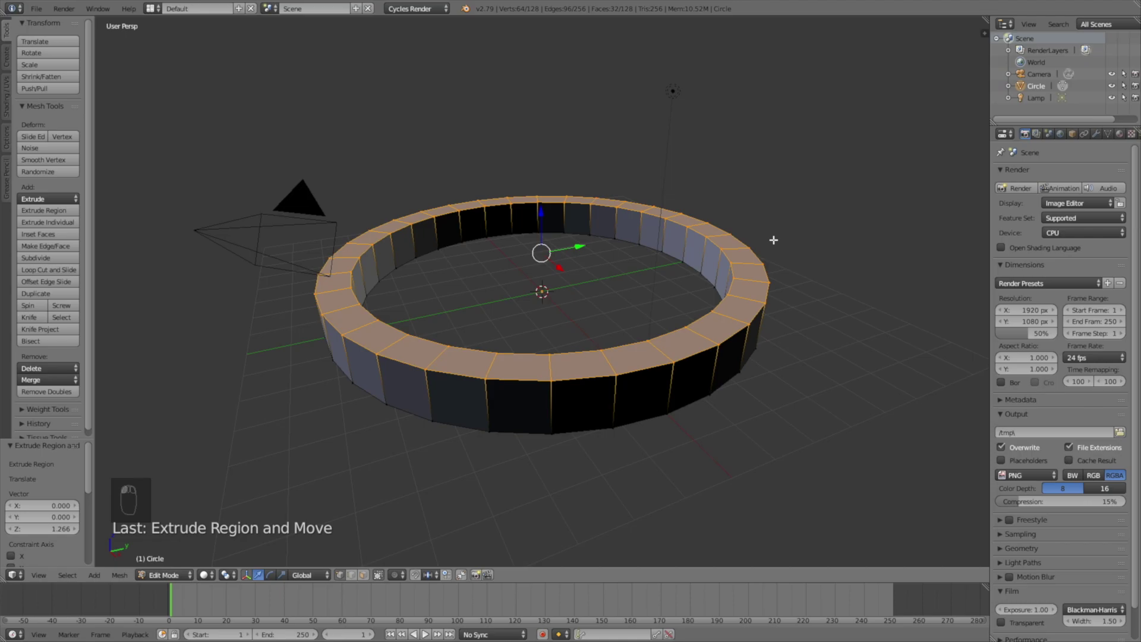
key(Tab)
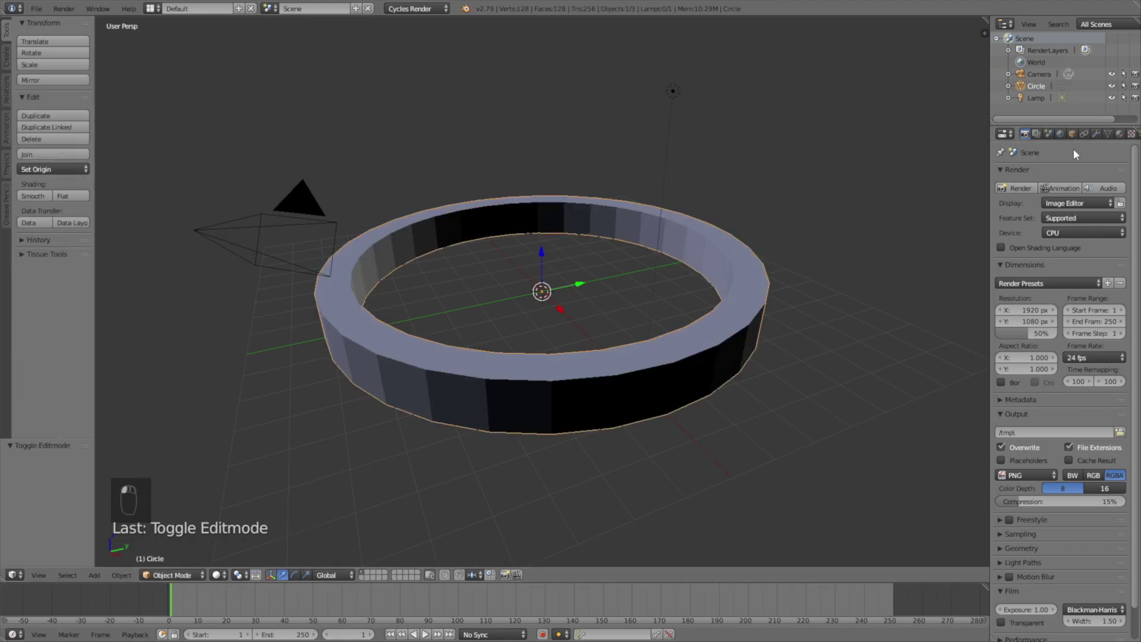
Step: Add a Subdivision Surface modifier with View and Render subdivisions of 4, and shade the ring smooth
click(1095, 135)
click(1052, 175)
click(937, 373)
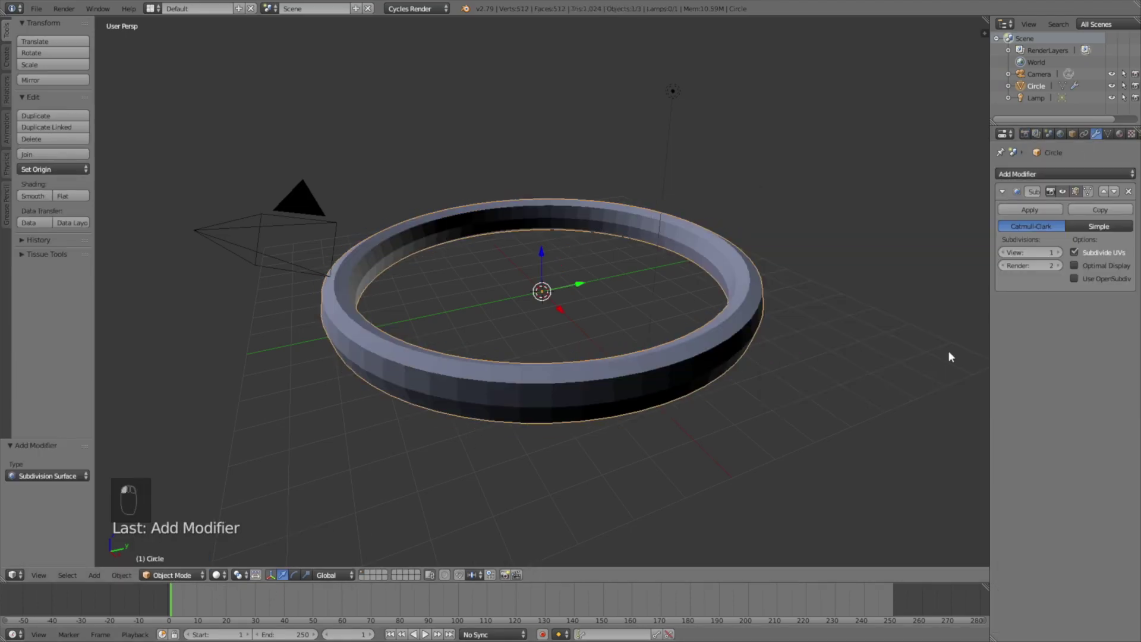
double_click(1058, 252)
click(1058, 265)
click(1058, 252)
click(1058, 265)
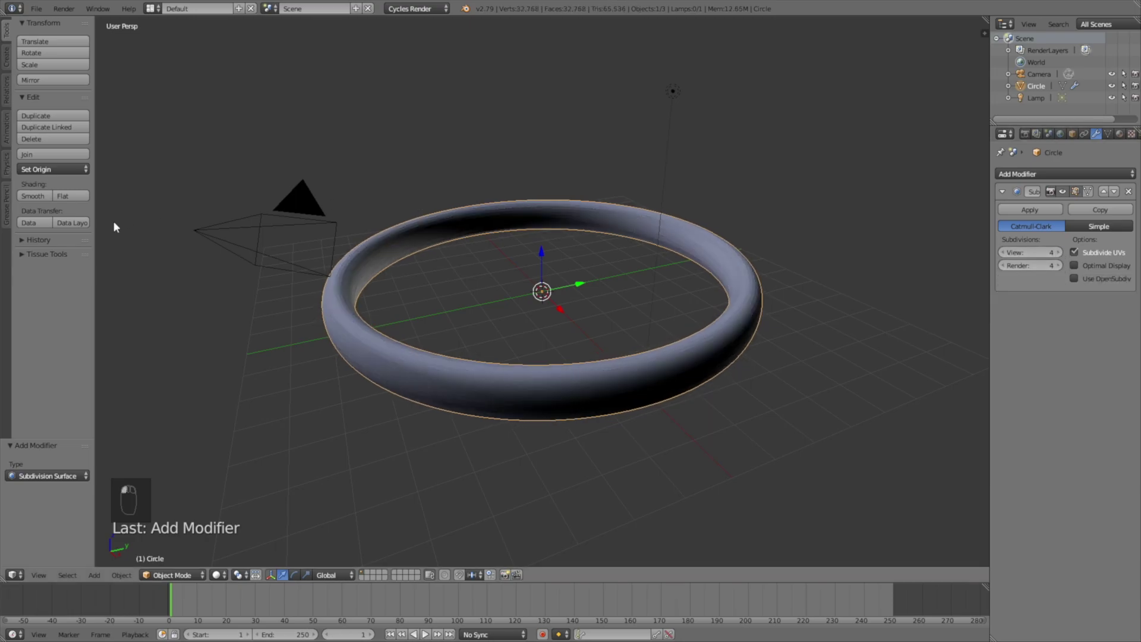
click(48, 196)
Step: Apply the Quick Smoke effect to the ring
scroll(582, 158, down, 4)
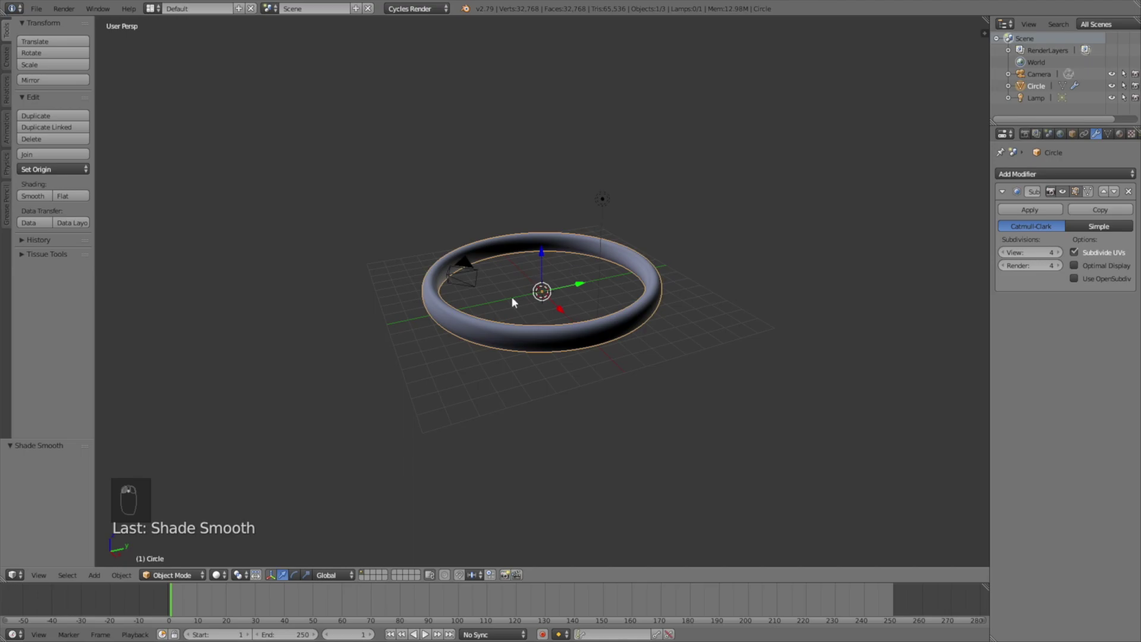
click(120, 574)
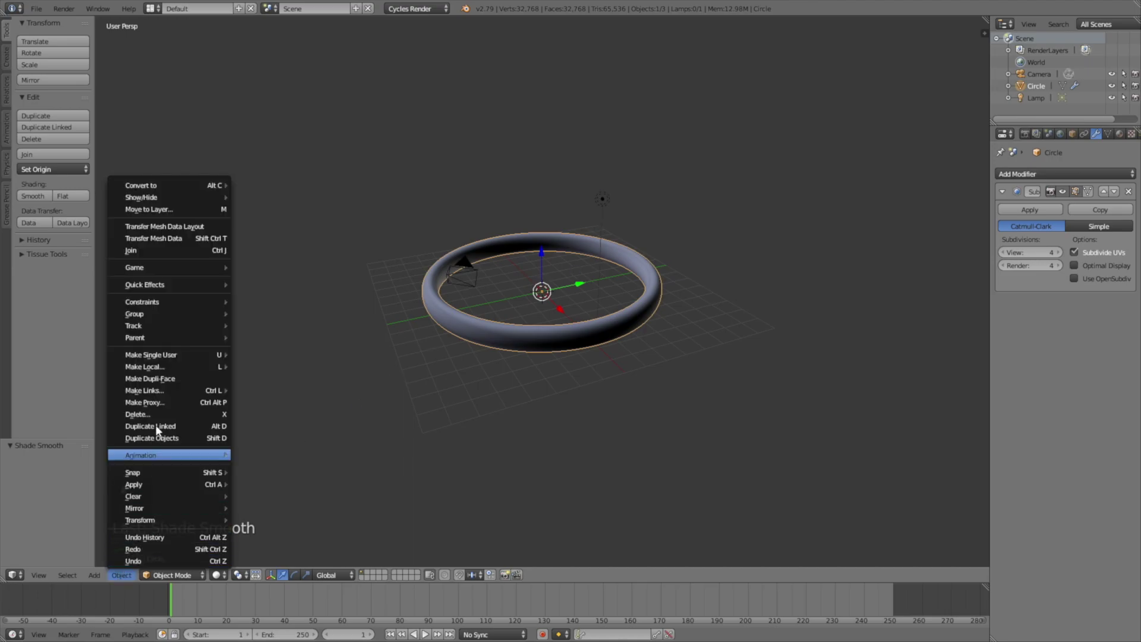
mouse_move(177, 285)
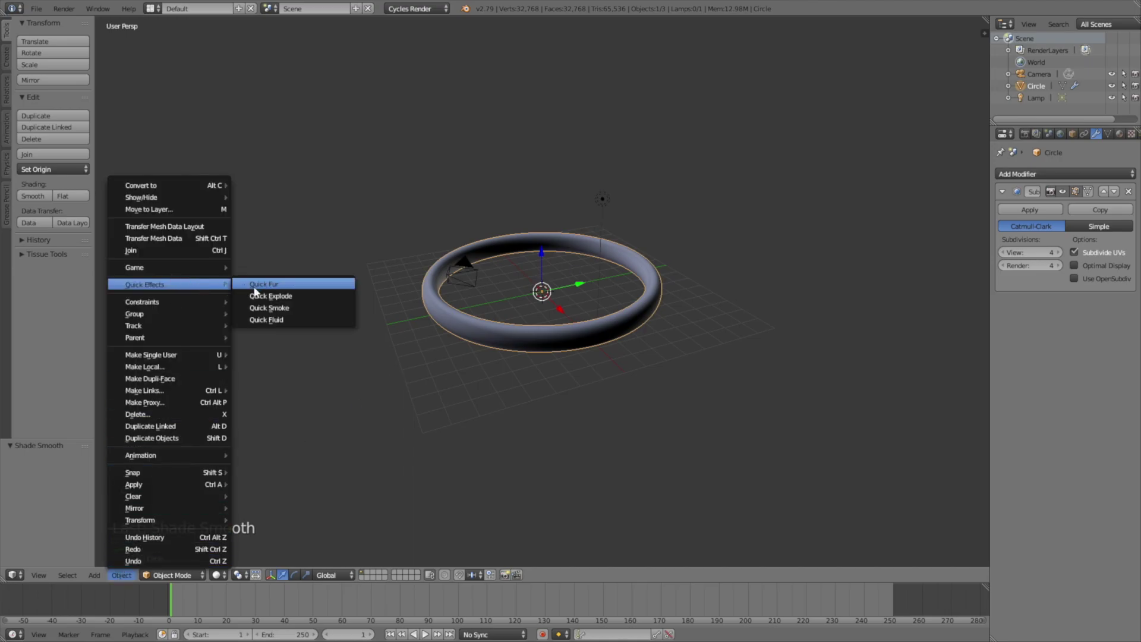
click(269, 309)
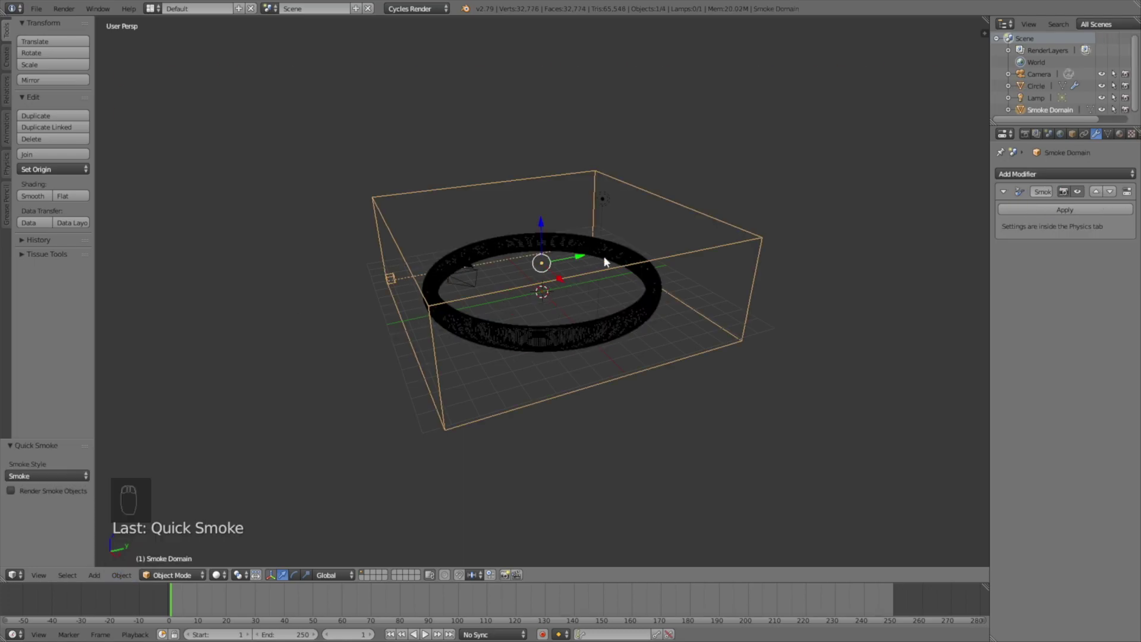
Step: Stretch the smoke domain tall along the Z axis and scale it up uniformly by about 2.58
key(s)
key(z)
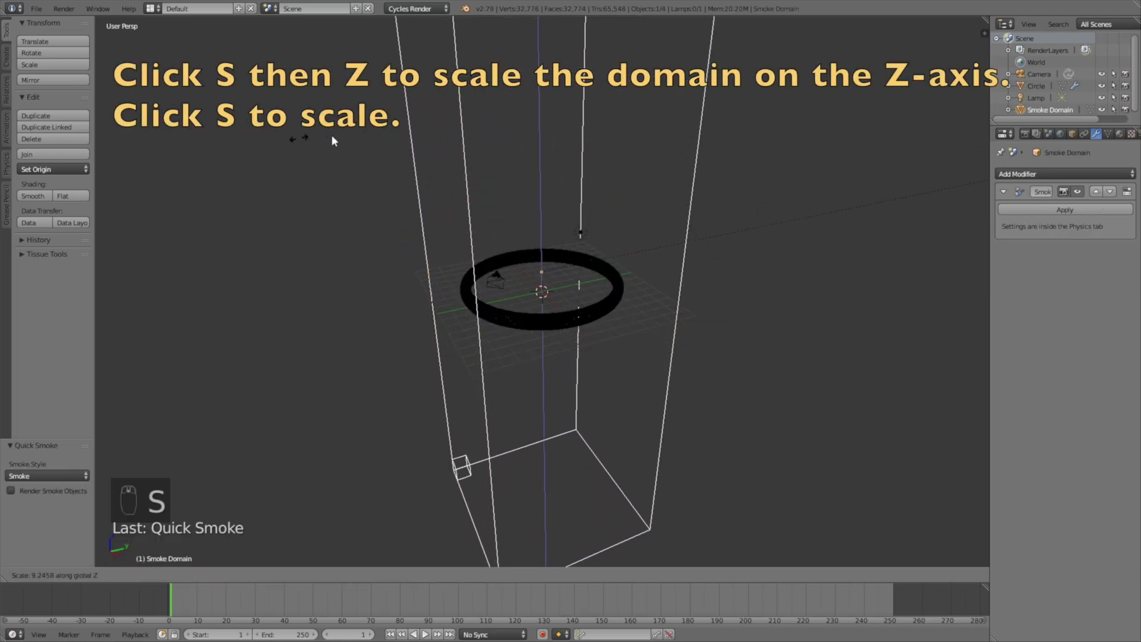
click(496, 220)
key(s)
click(98, 278)
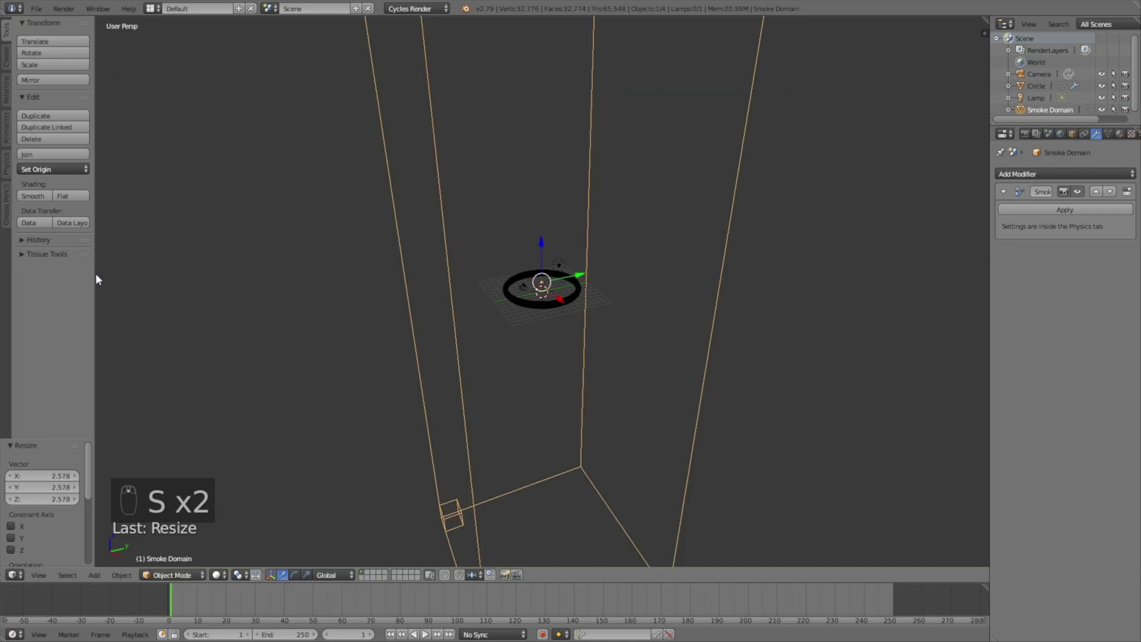
Step: Raise the smoke domain along Z until its base sits just below the ring, and scale it to about 0.85
key(g)
key(z)
click(520, 355)
key(s)
click(767, 303)
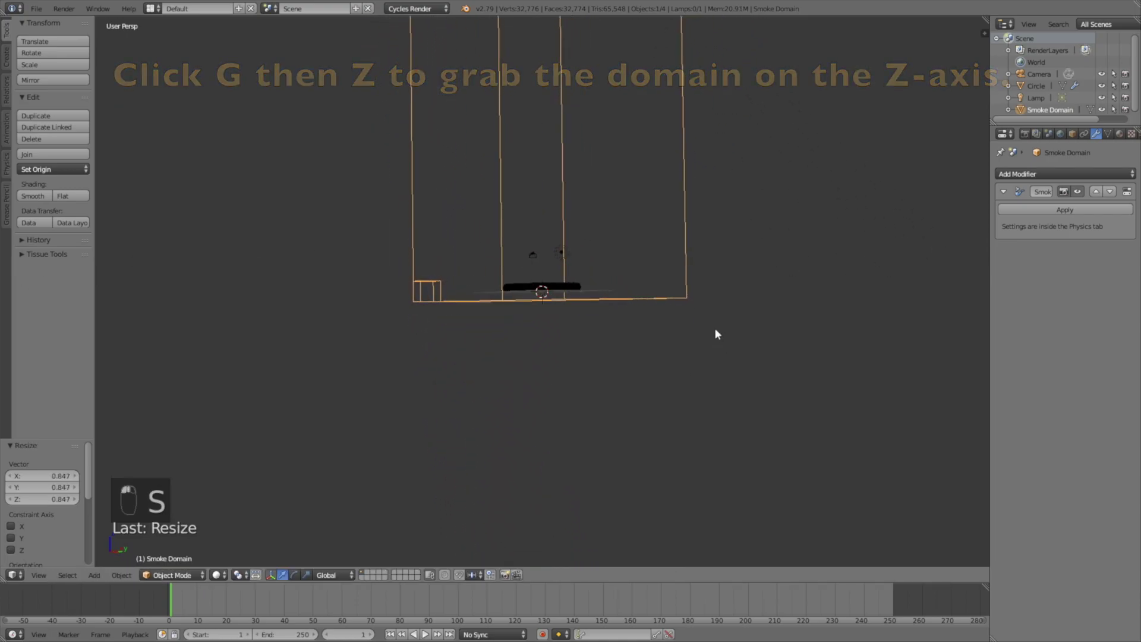
Step: Widen the smoke domain on the X and Y axes only, by about 1.63
middle_drag(714, 327, 618, 285)
scroll(618, 285, up, 4)
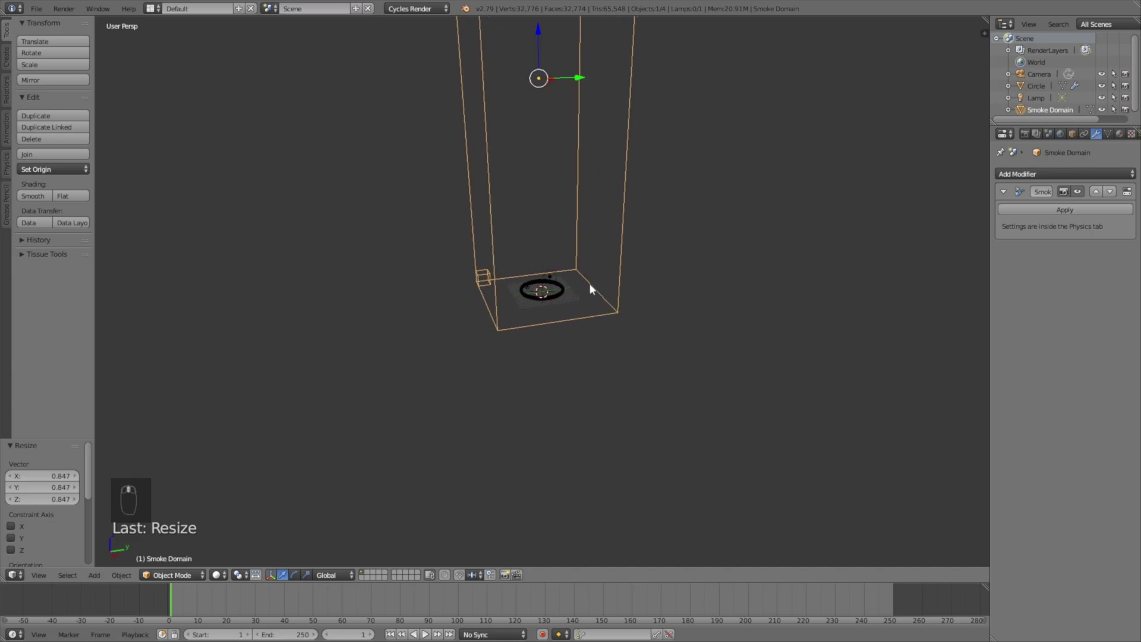
key(s)
key(shift+z)
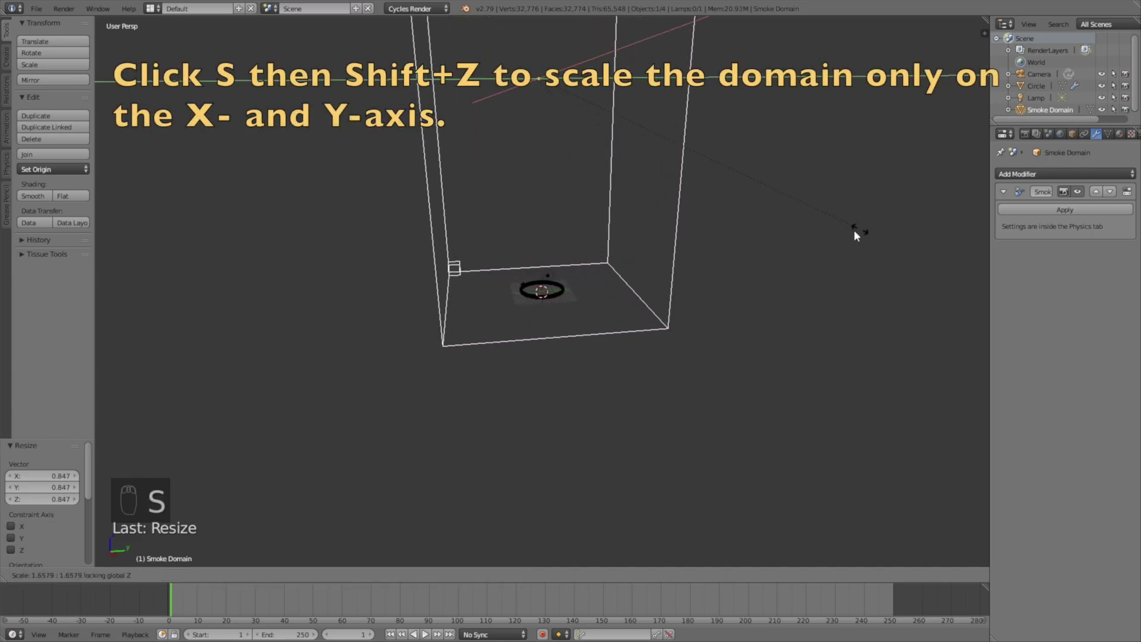
click(851, 230)
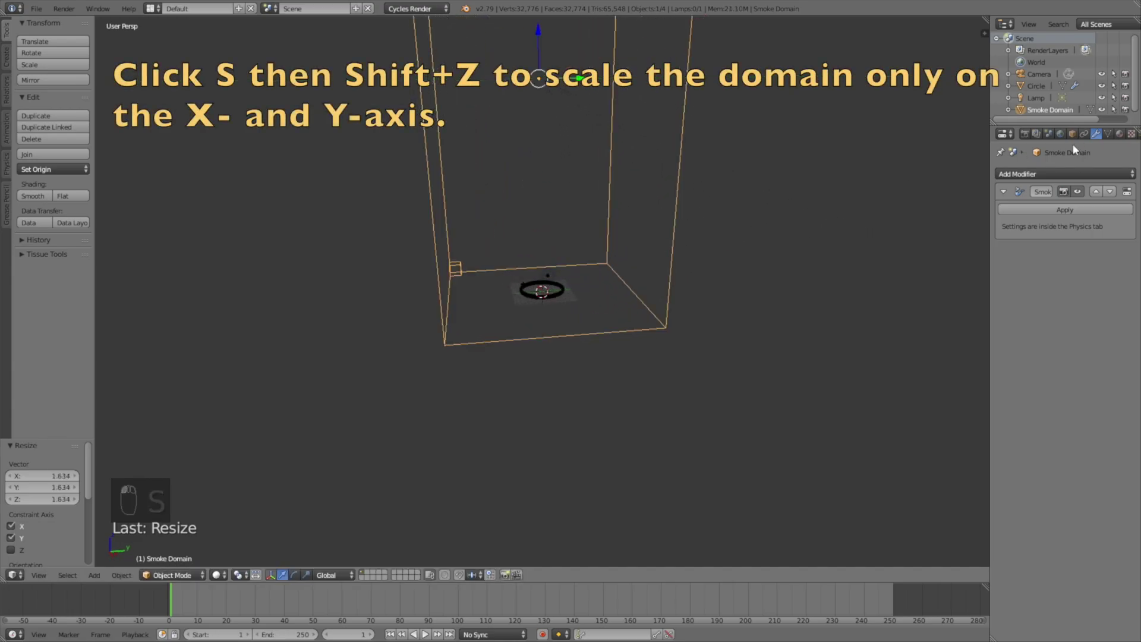
Step: Set the smoke domain's resolution divisions to 100 and enable Smoke Adaptive Domain and Smoke High Resolution
scroll(1114, 137, down, 2)
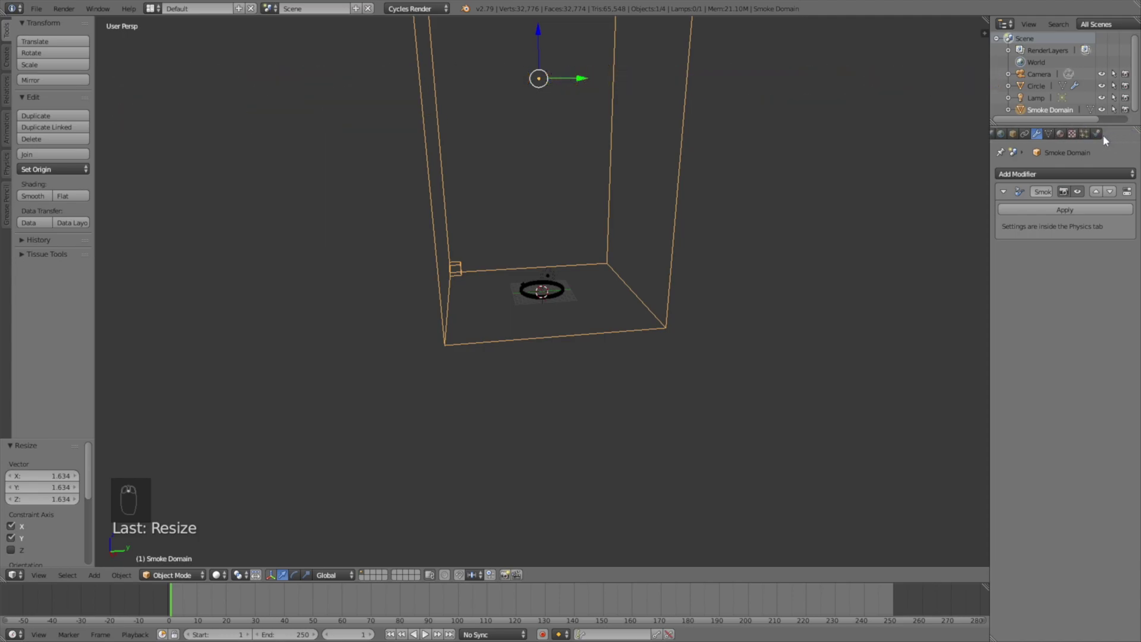
click(1097, 136)
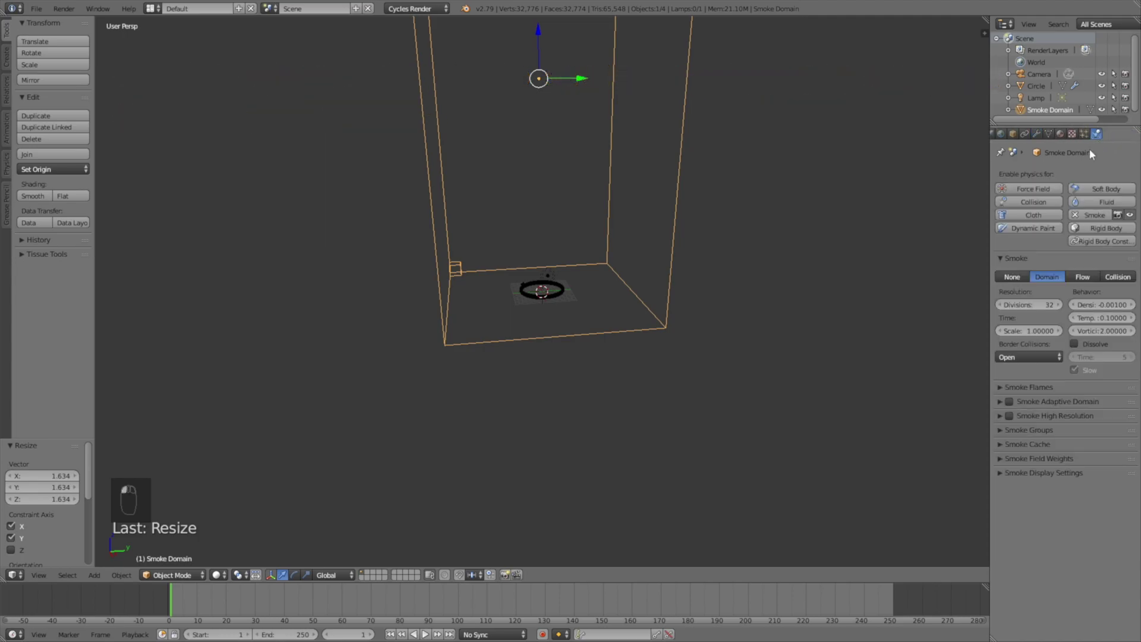
click(1019, 303)
text(100)
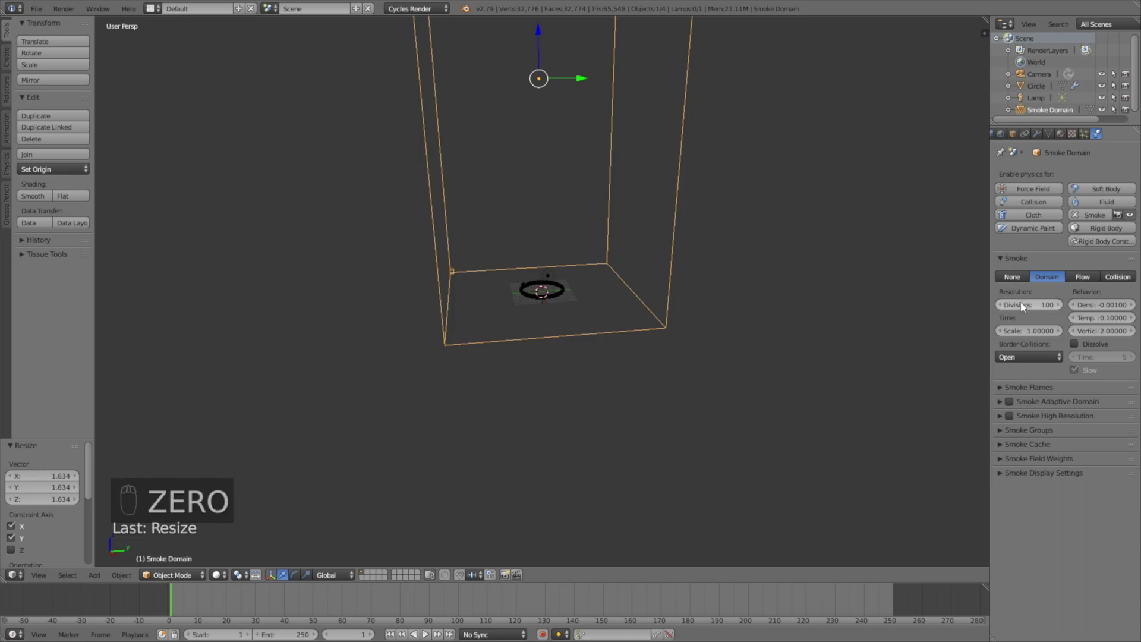
click(1007, 402)
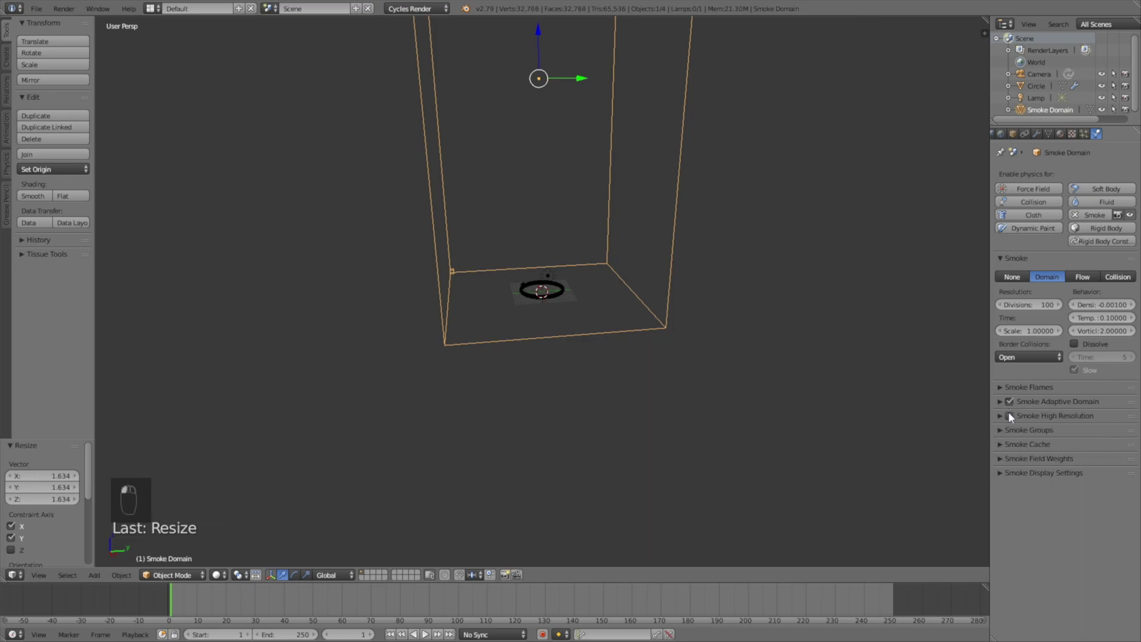
click(1008, 416)
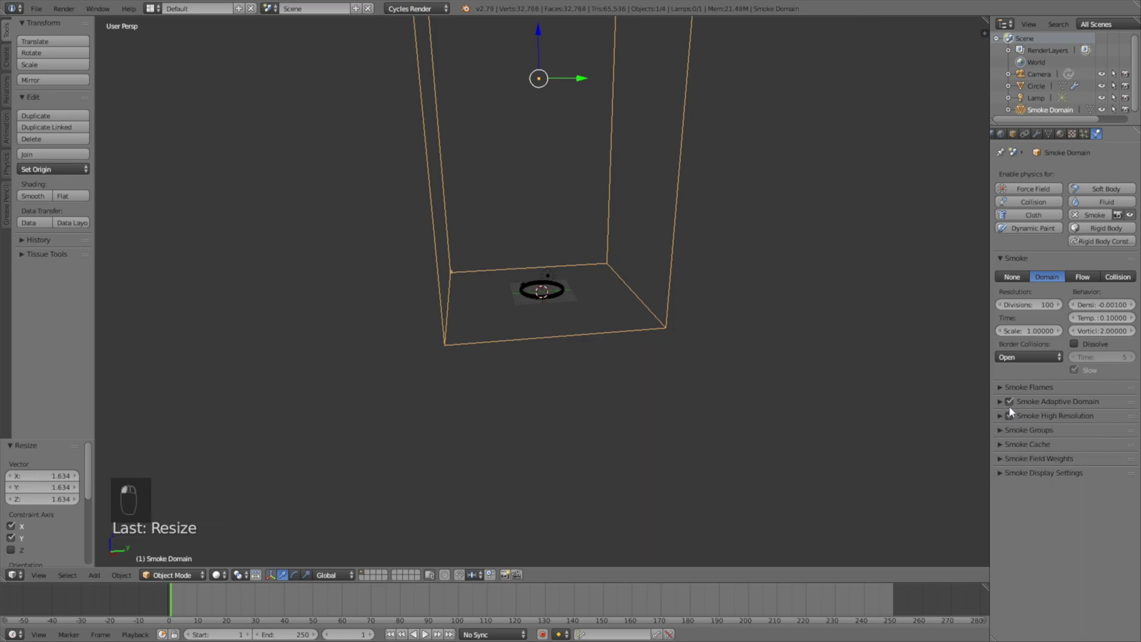
Step: Set the ring's smoke flow type to Fire + Smoke
click(564, 290)
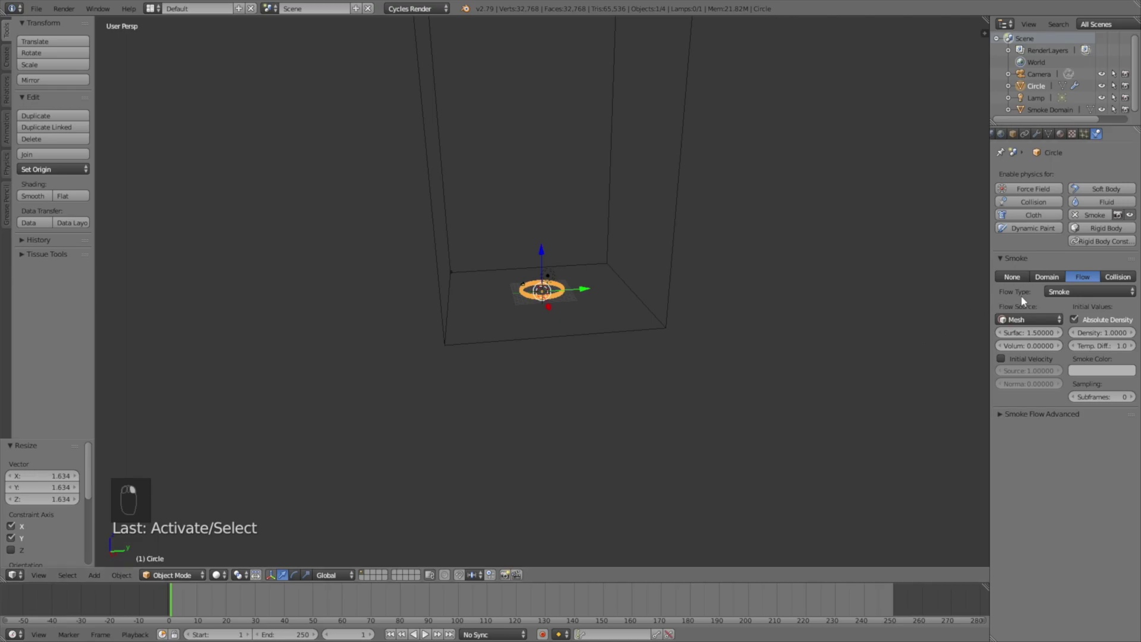
click(1063, 291)
click(1072, 252)
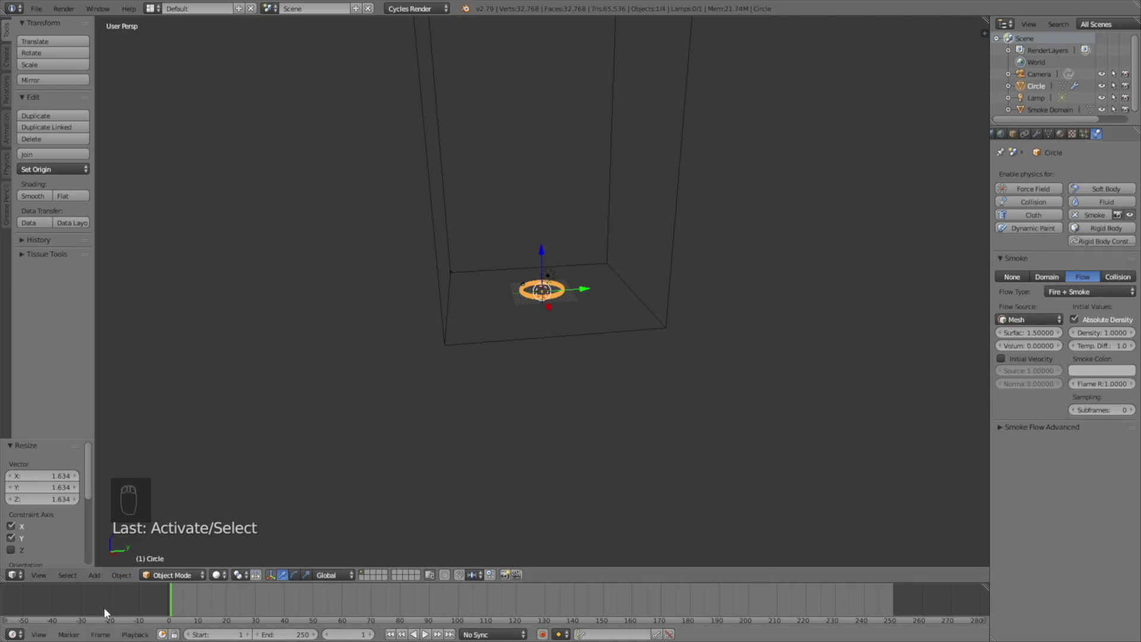
Step: Play the simulation to frame 45 and examine the shape of the fire and smoke
click(425, 635)
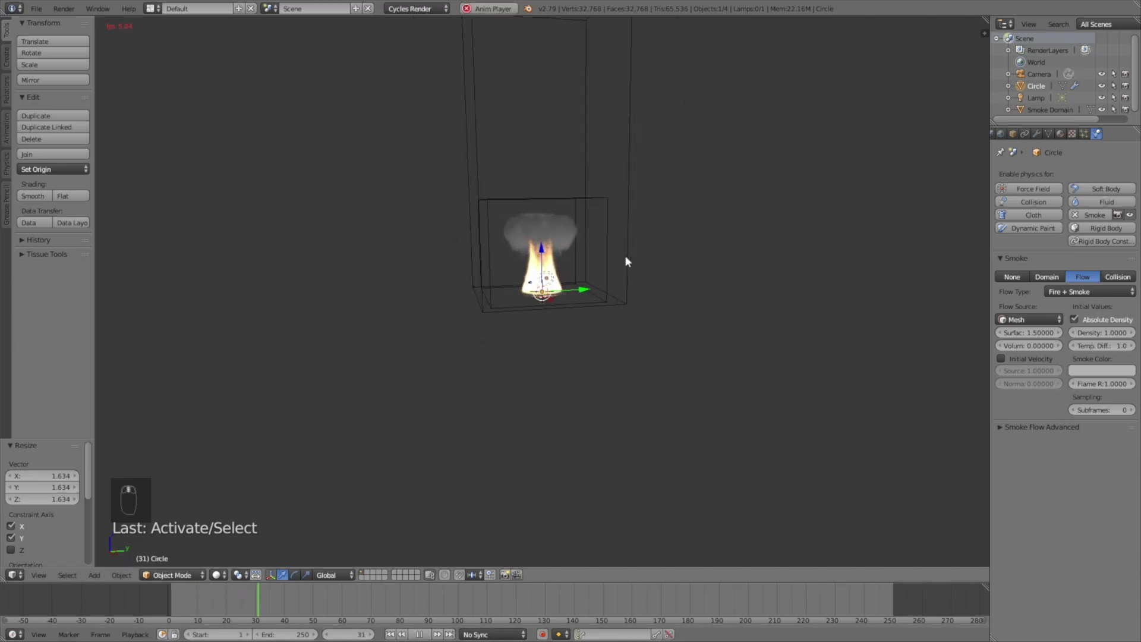
click(425, 634)
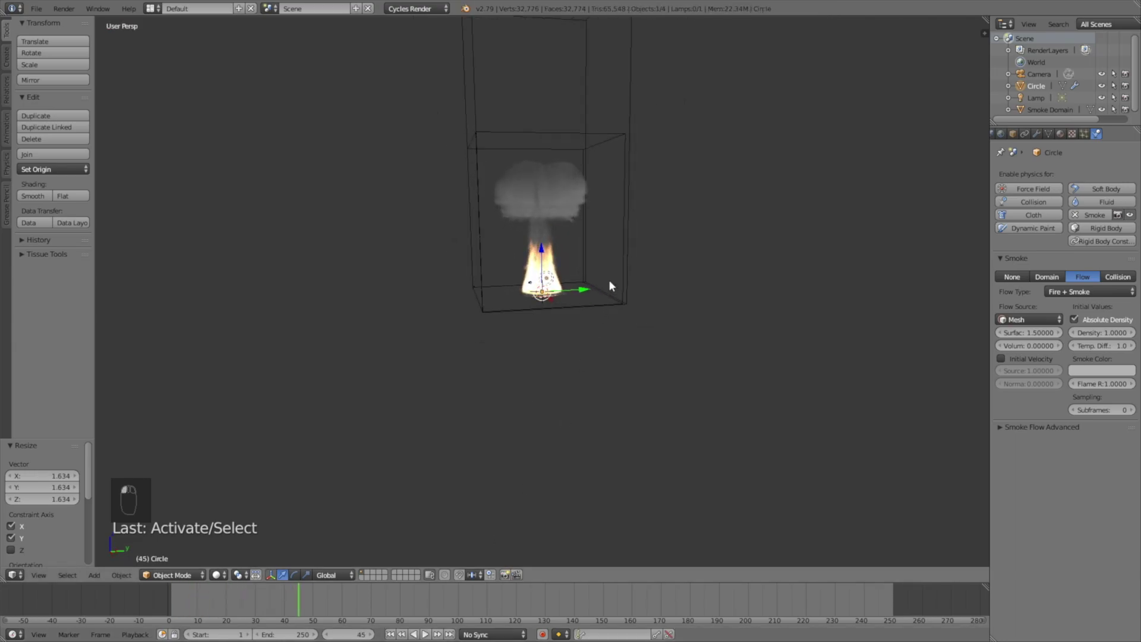
middle_drag(608, 279, 644, 377)
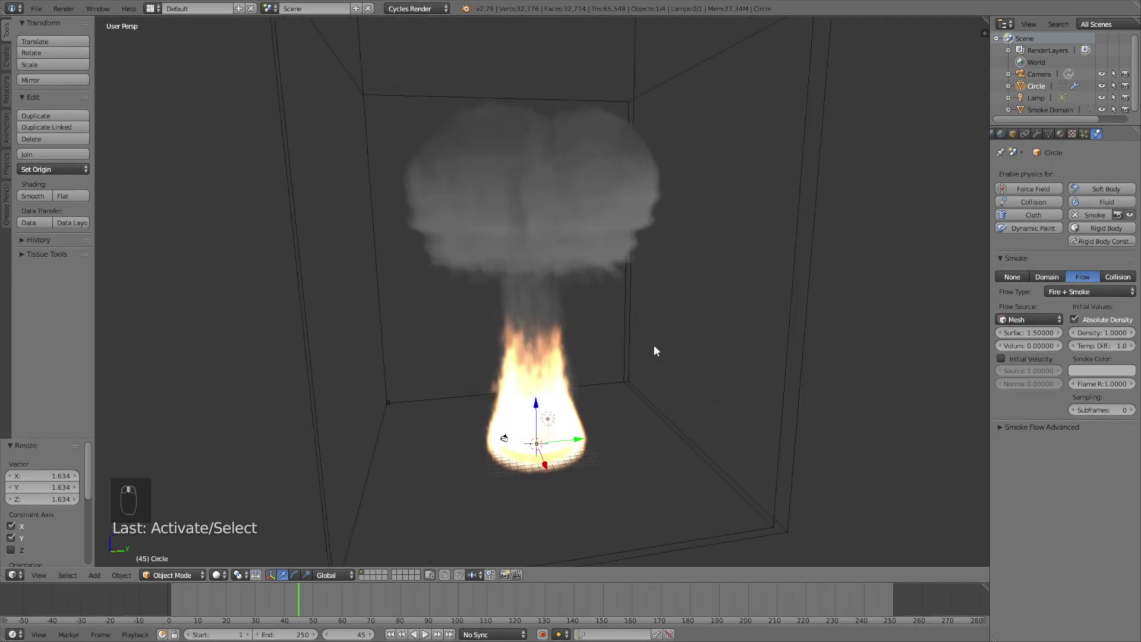
scroll(653, 351, down, 3)
Step: Make the lamp a Sun with size 1, enable its nodes and set the emission strength to 7
click(1034, 99)
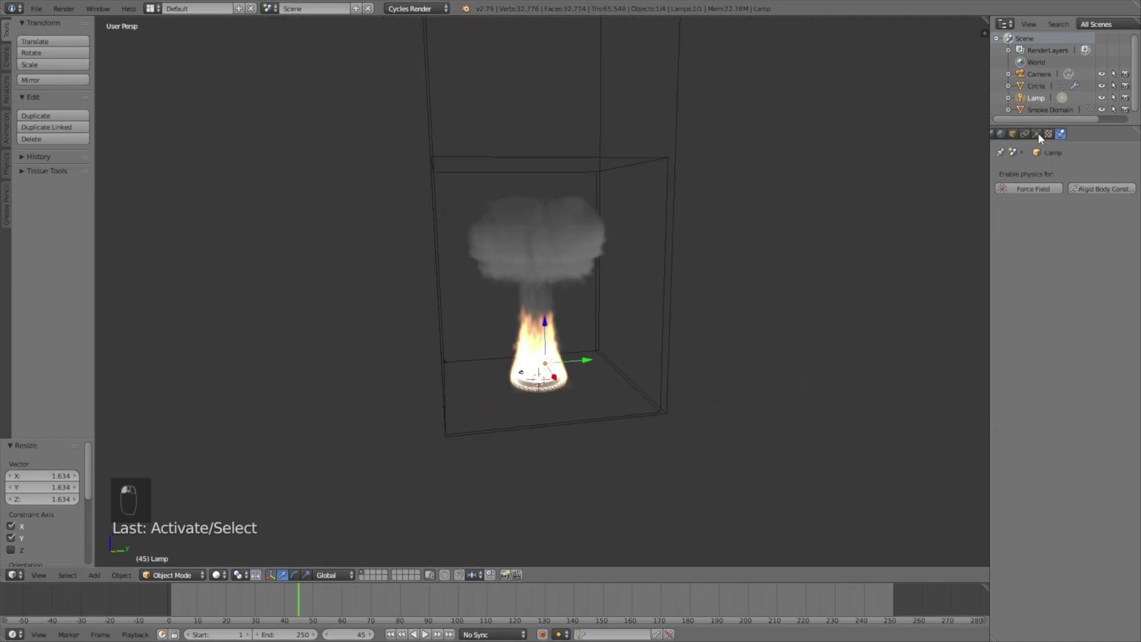
click(1051, 134)
click(1045, 239)
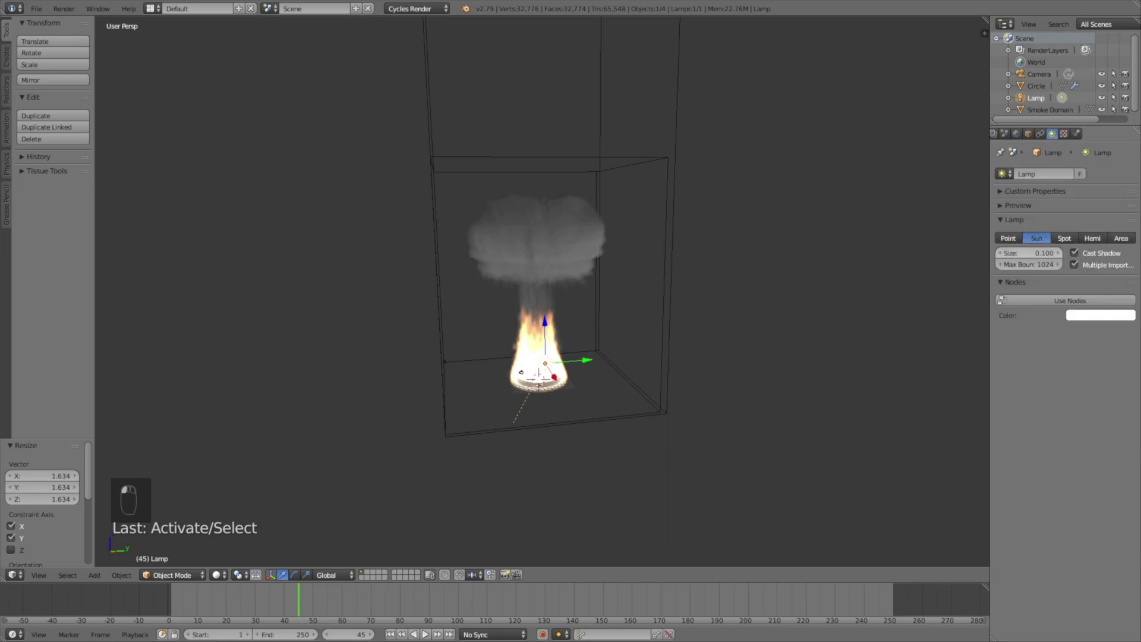
click(1040, 253)
text(1)
key(Return)
click(1069, 301)
click(1093, 337)
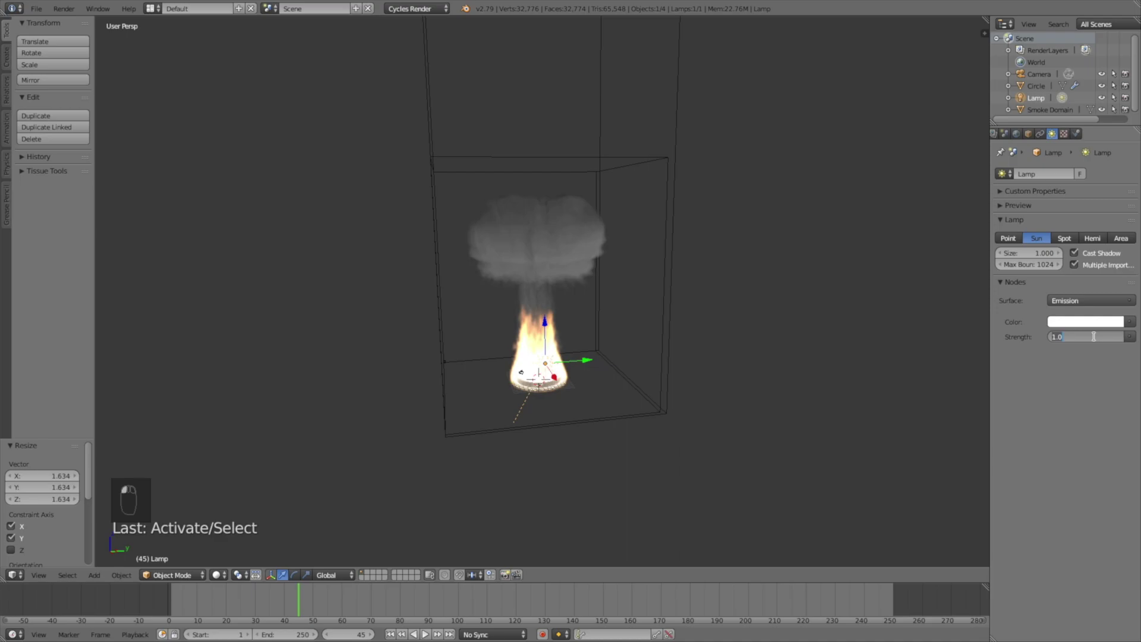
Step: Move the sun lamp up beside the smoke cloud and rotate it by about 28° to shine toward the smoke
middle_drag(564, 350, 682, 344)
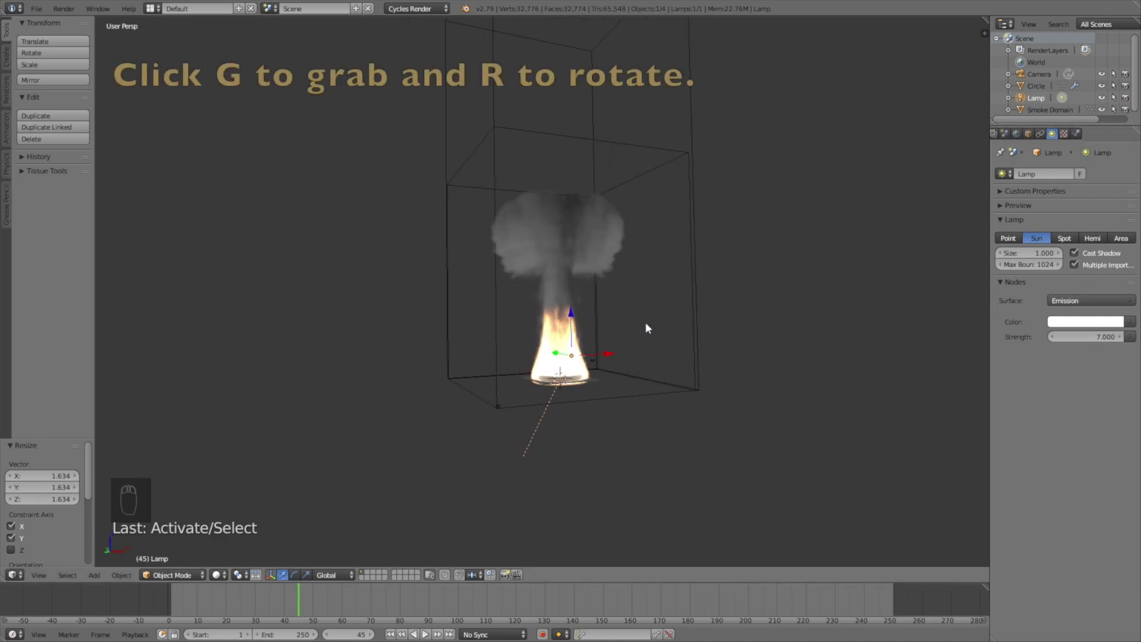
key(g)
click(708, 261)
key(r)
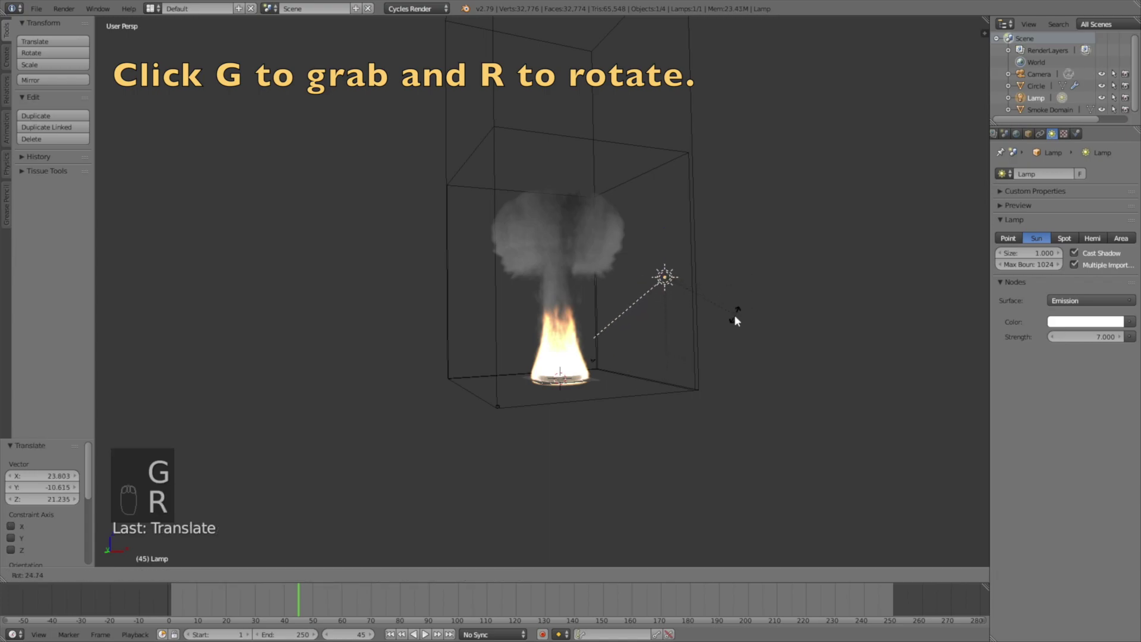
click(733, 316)
middle_drag(699, 310, 646, 291)
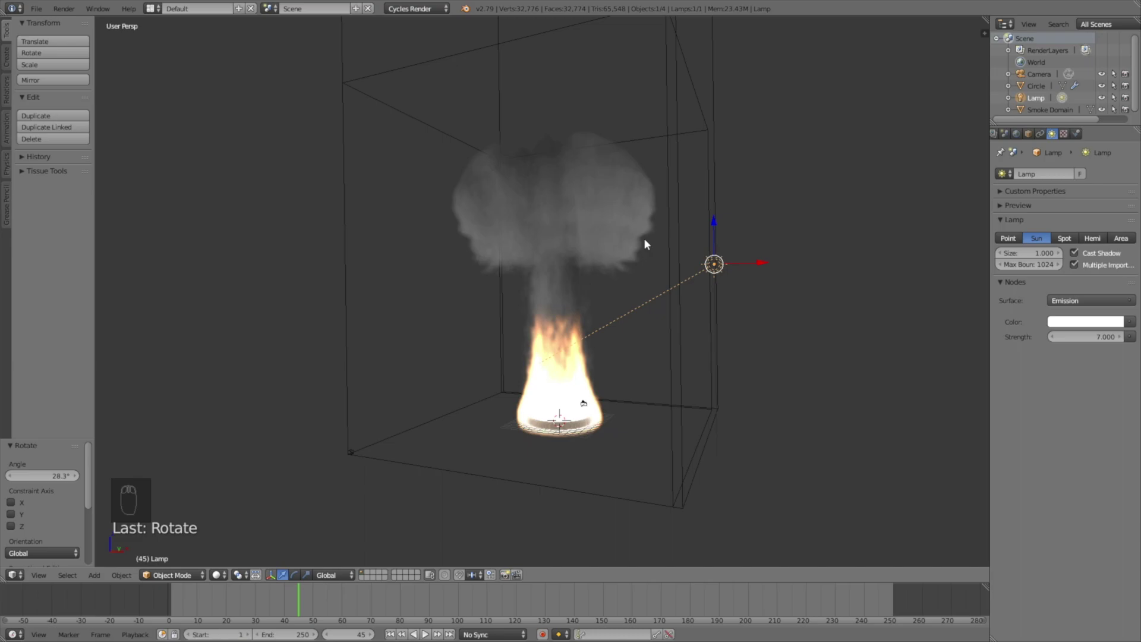
Step: Set the world background colour to black and briefly preview the smoke in rendered view
click(1017, 134)
click(1101, 253)
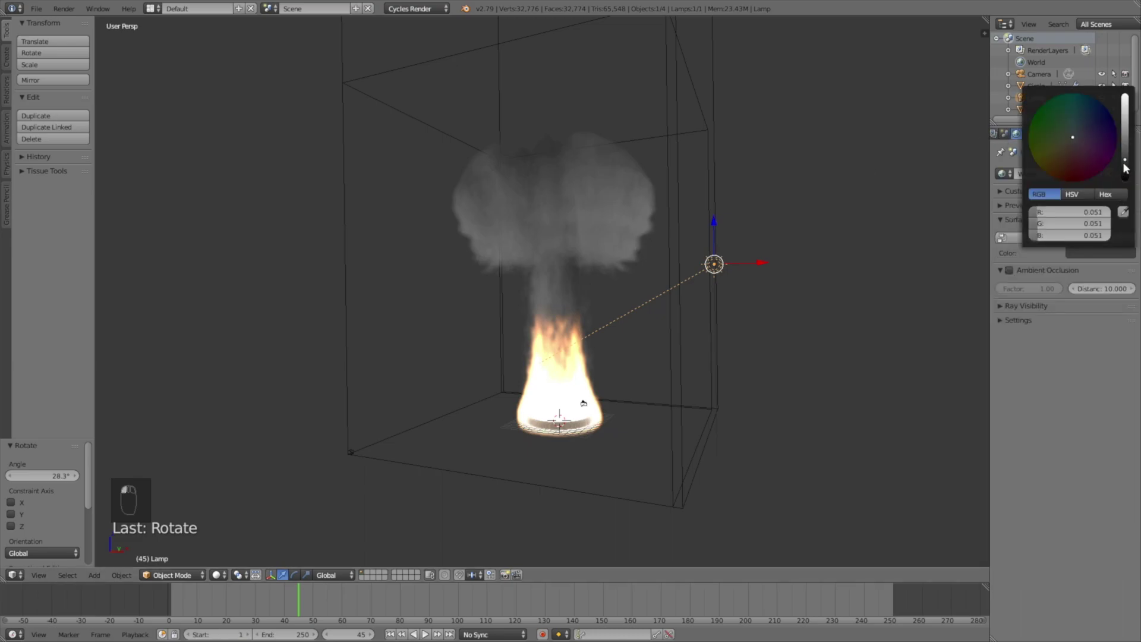
drag(1125, 168, 1125, 180)
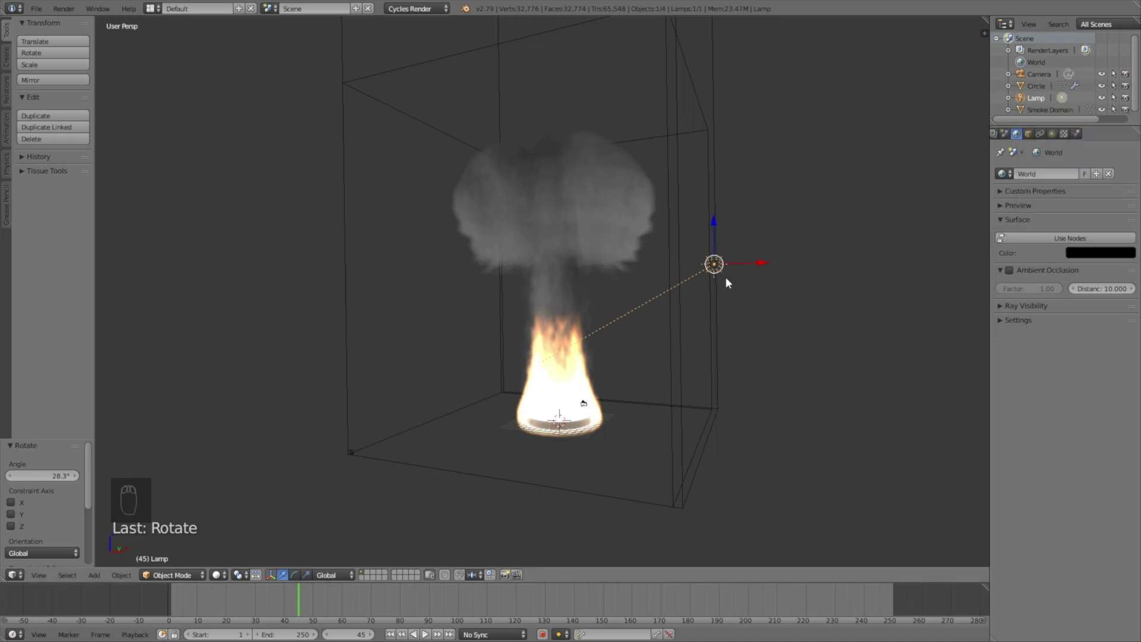
key(shift+z)
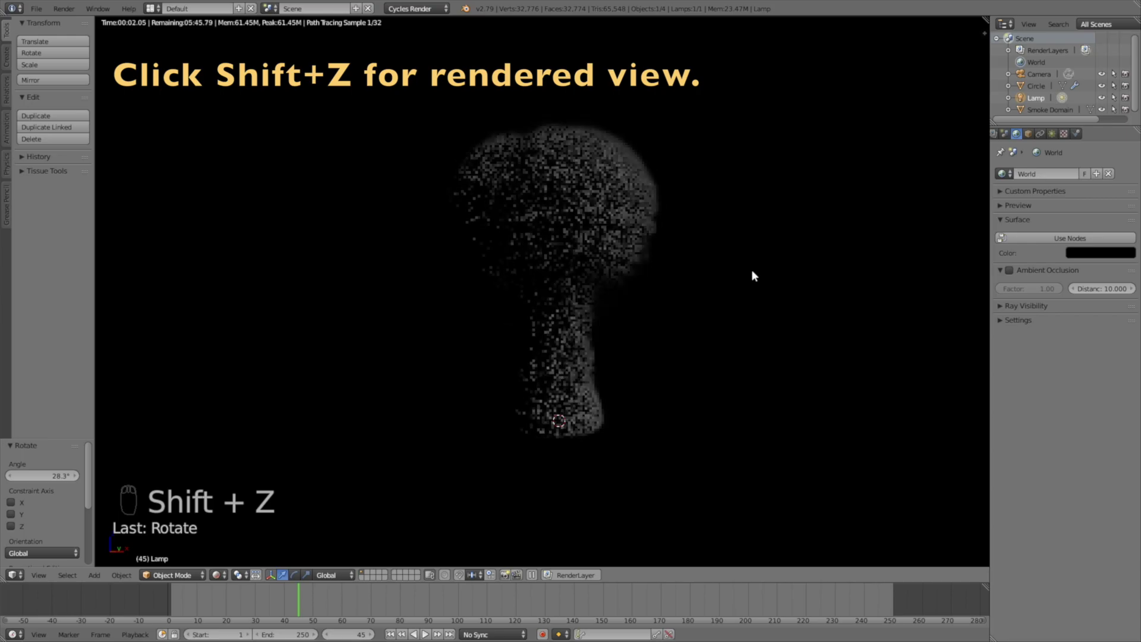
key(shift+z)
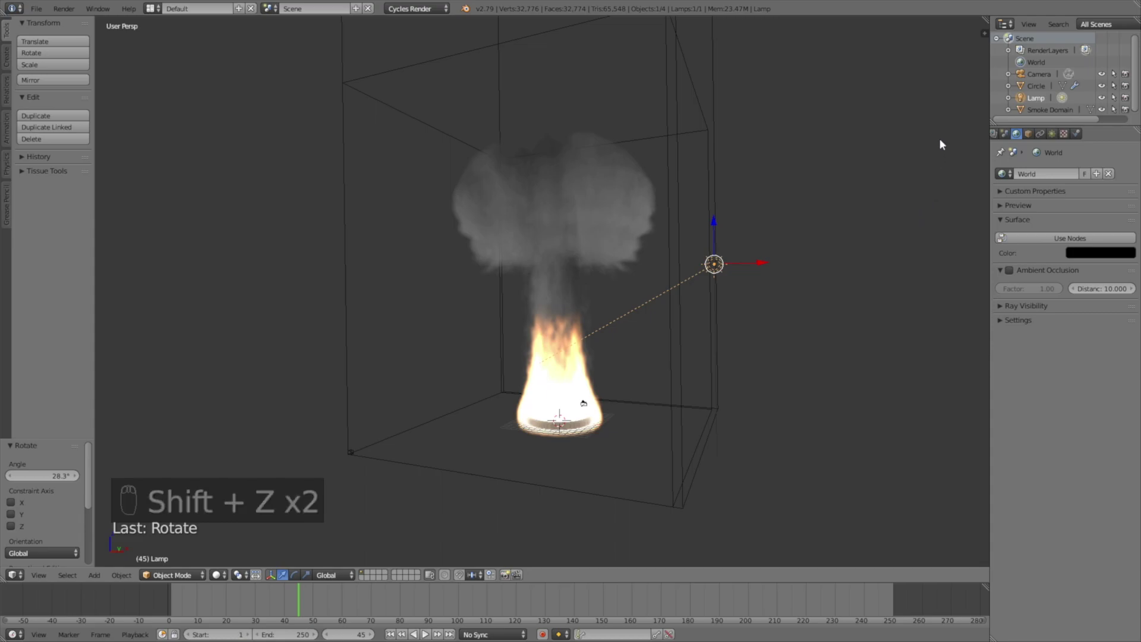
Step: Open a wide Node Editor beside the 3D view, showing the smoke domain's material nodes
drag(984, 20, 586, 104)
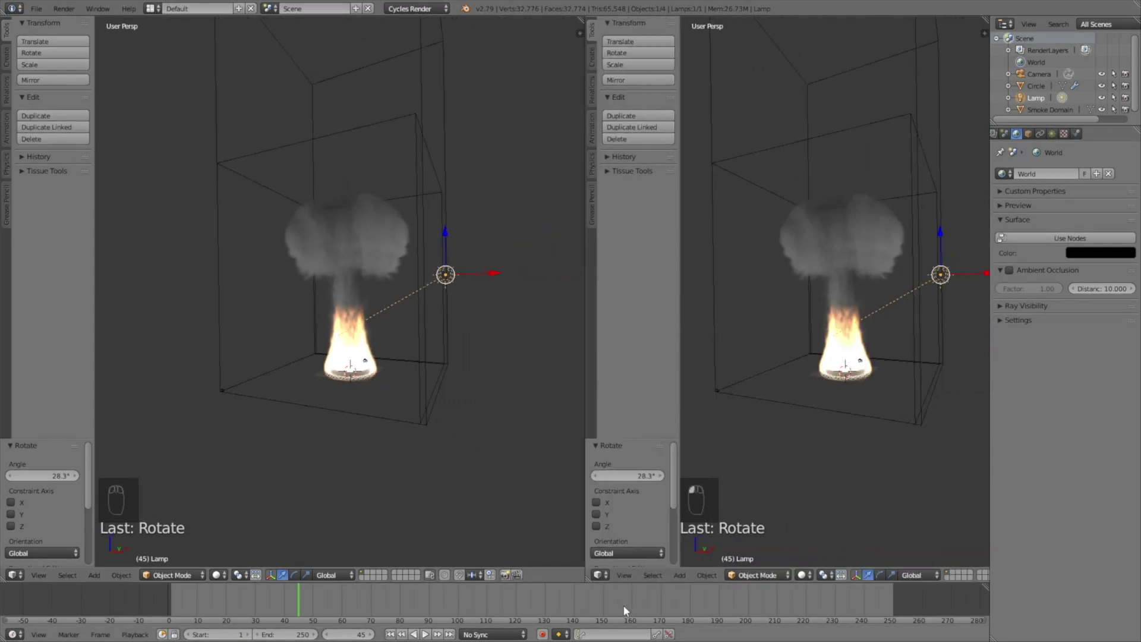
click(599, 575)
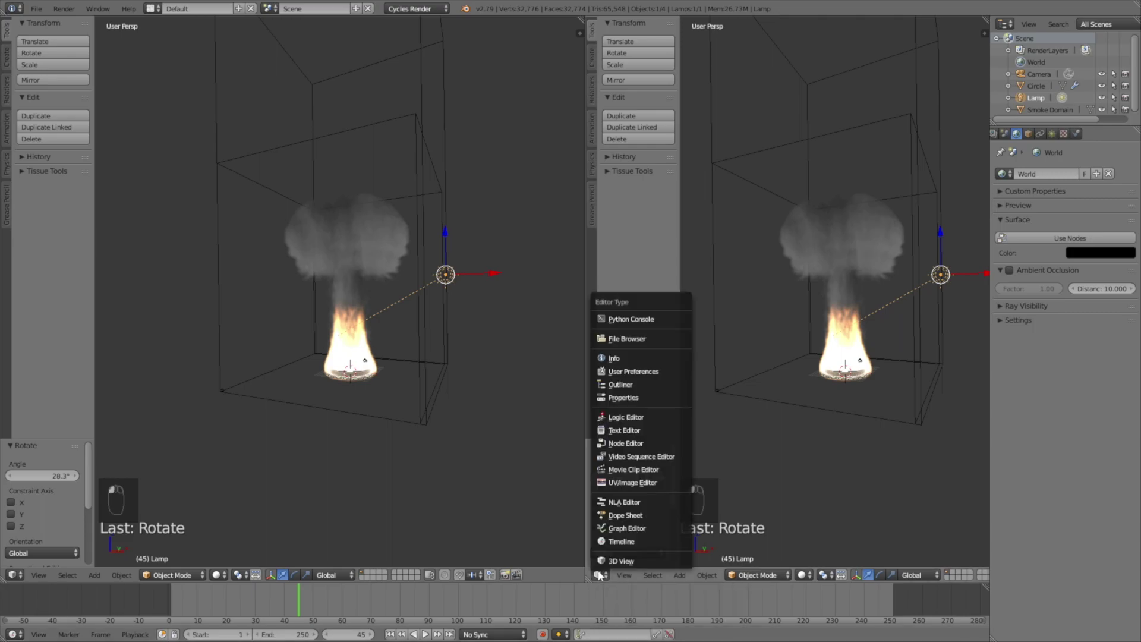
click(649, 447)
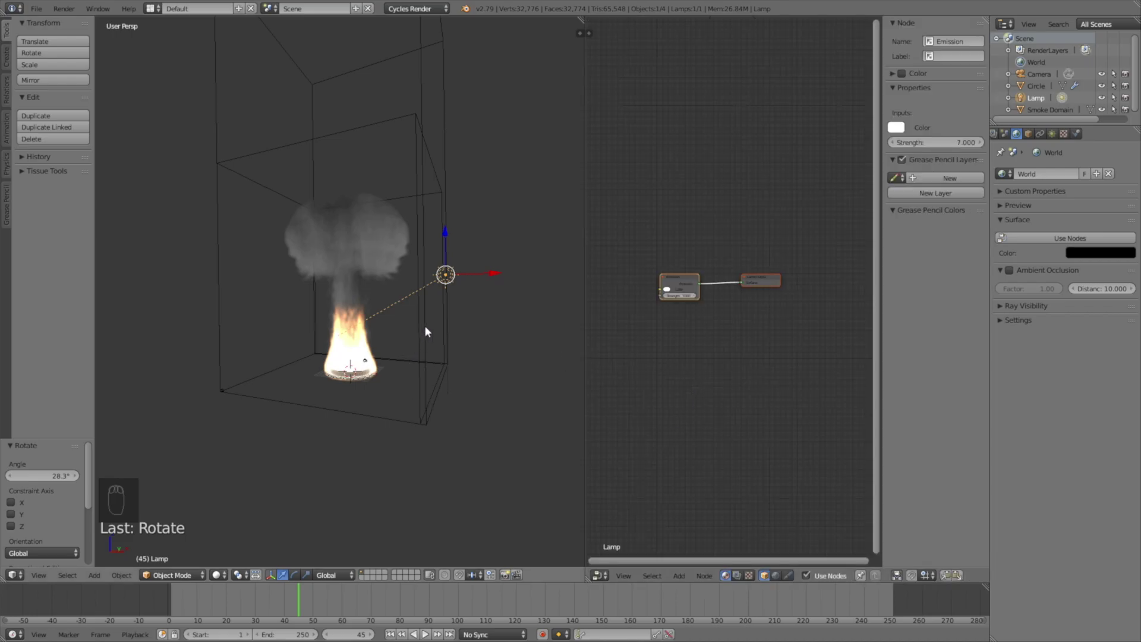
right_click(443, 309)
scroll(830, 359, up, 2)
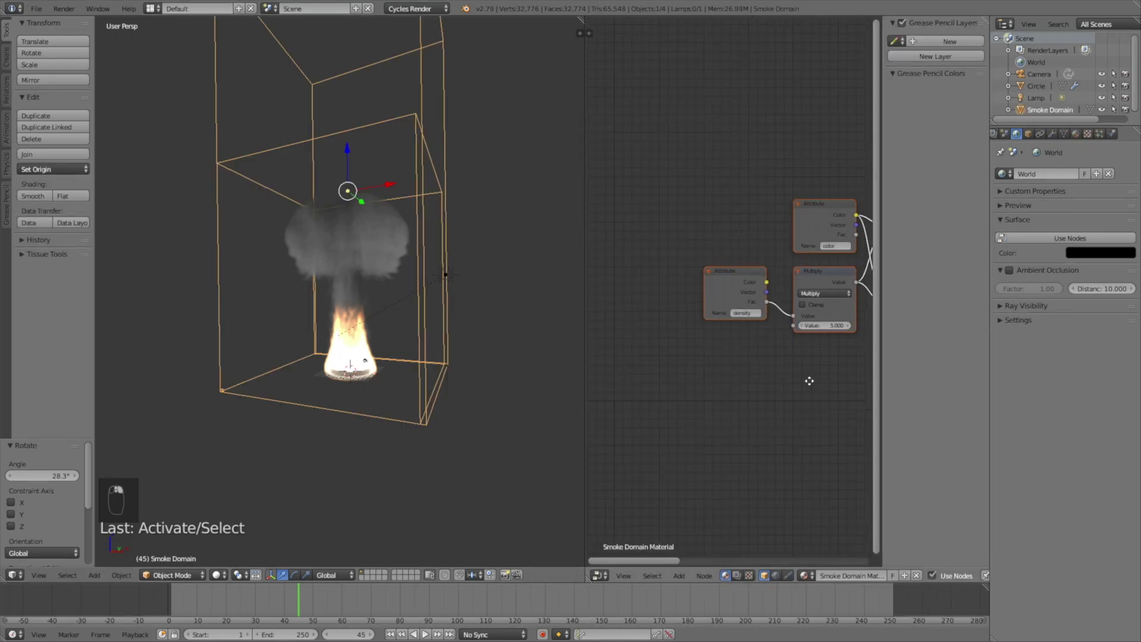
middle_drag(809, 381, 570, 318)
drag(584, 324, 259, 333)
Step: Add an Emission shader node below the existing Add Shader nodes
key(shift+a)
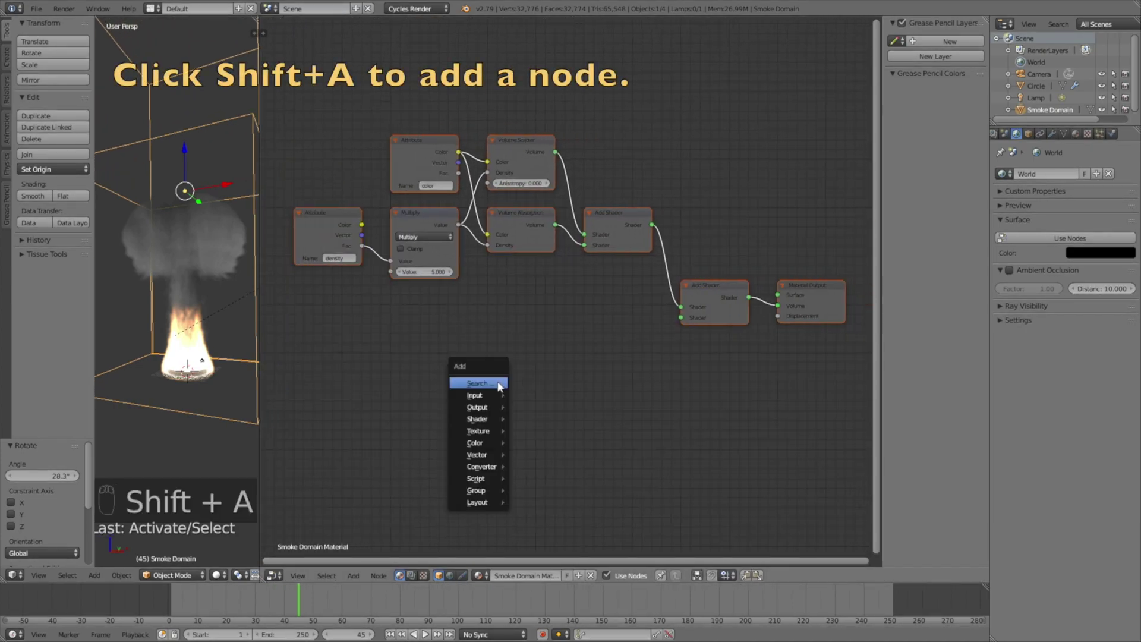
click(498, 384)
text(emis)
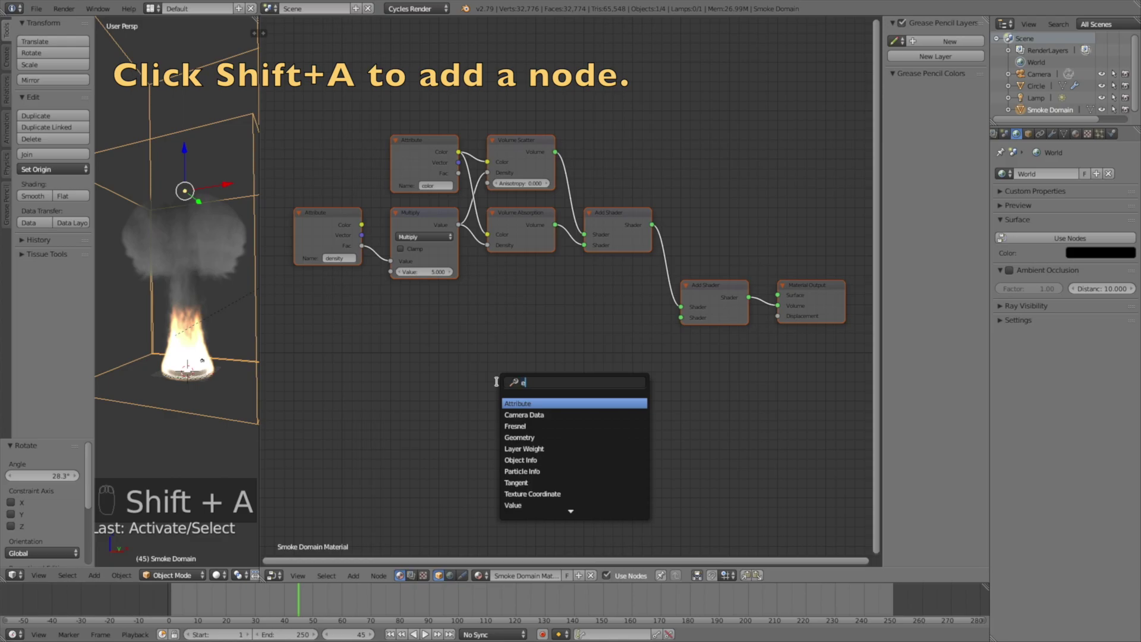
key(Return)
click(598, 334)
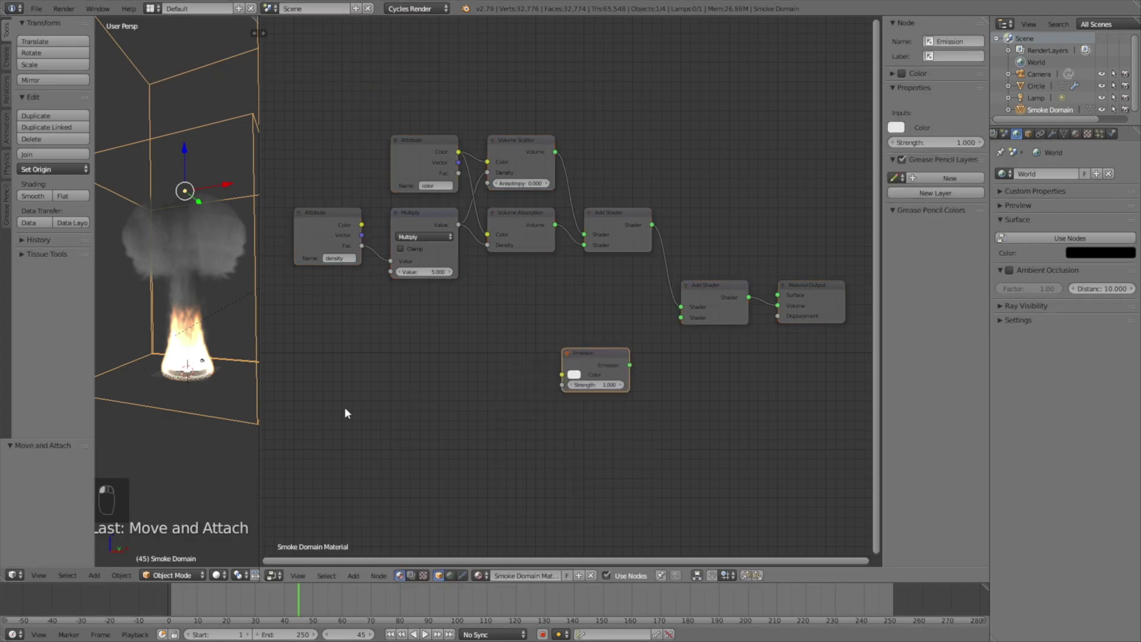
Step: Add an Attribute node before the Emission node and name its attribute "flame"
key(shift+a)
click(374, 397)
text(attri)
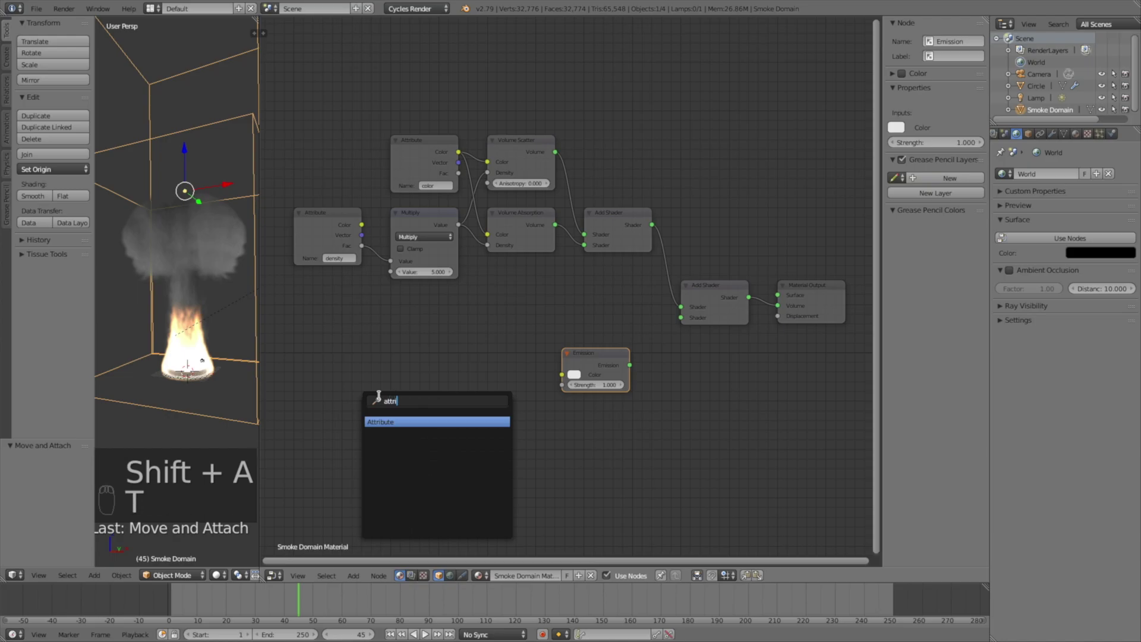
key(Return)
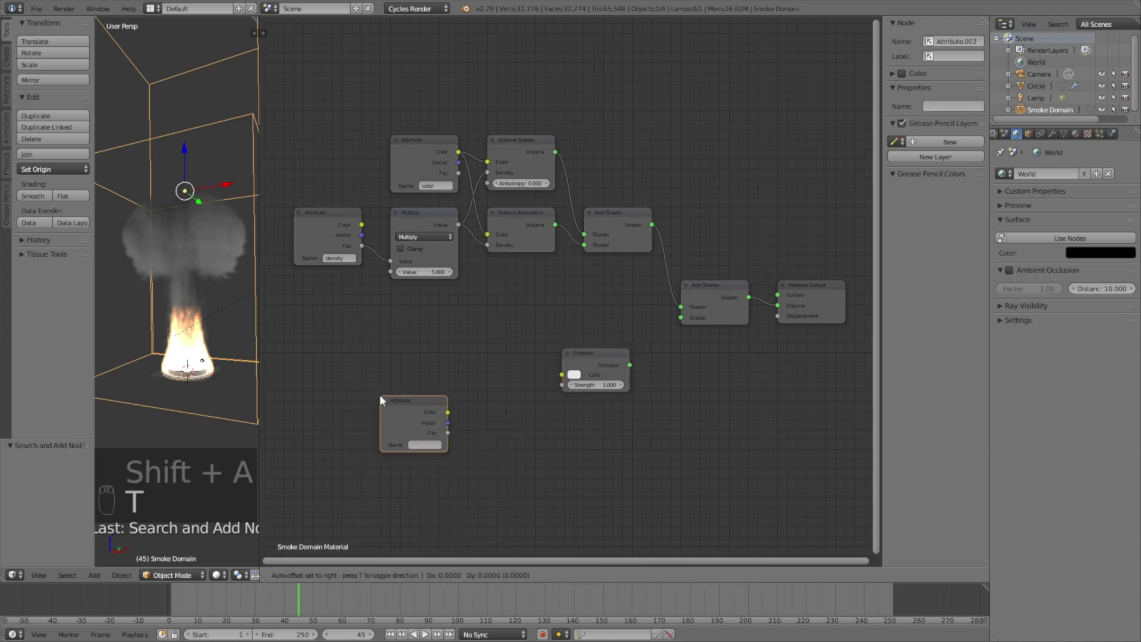
click(379, 394)
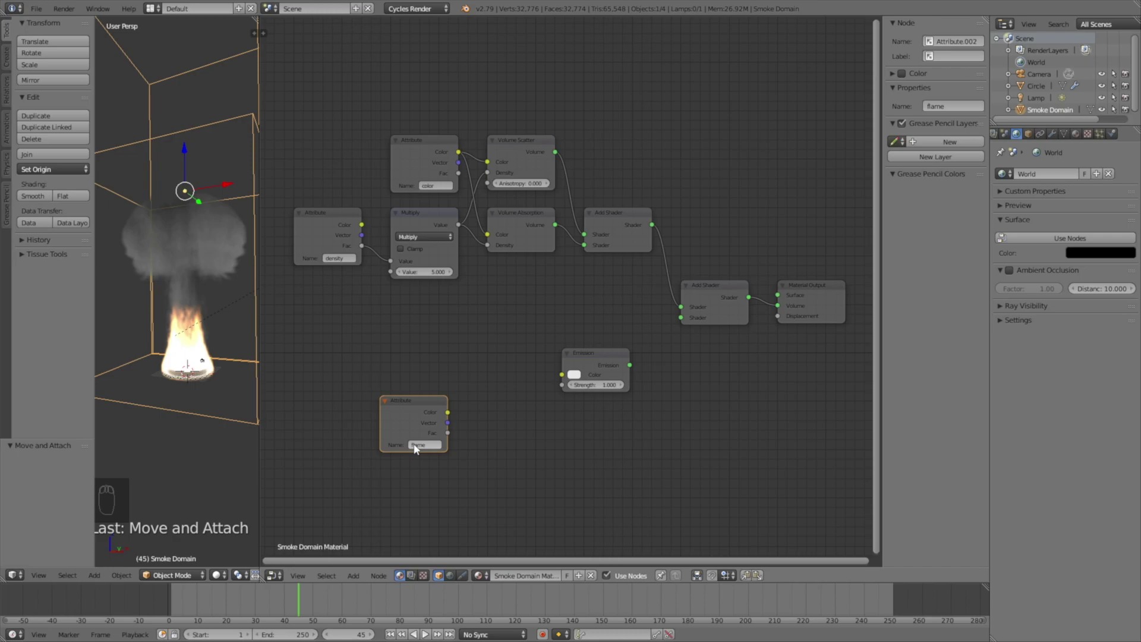
Step: Add a ColorRamp node below the Emission node and line the flame Attribute node up with the Emission node
key(shift+a)
click(475, 443)
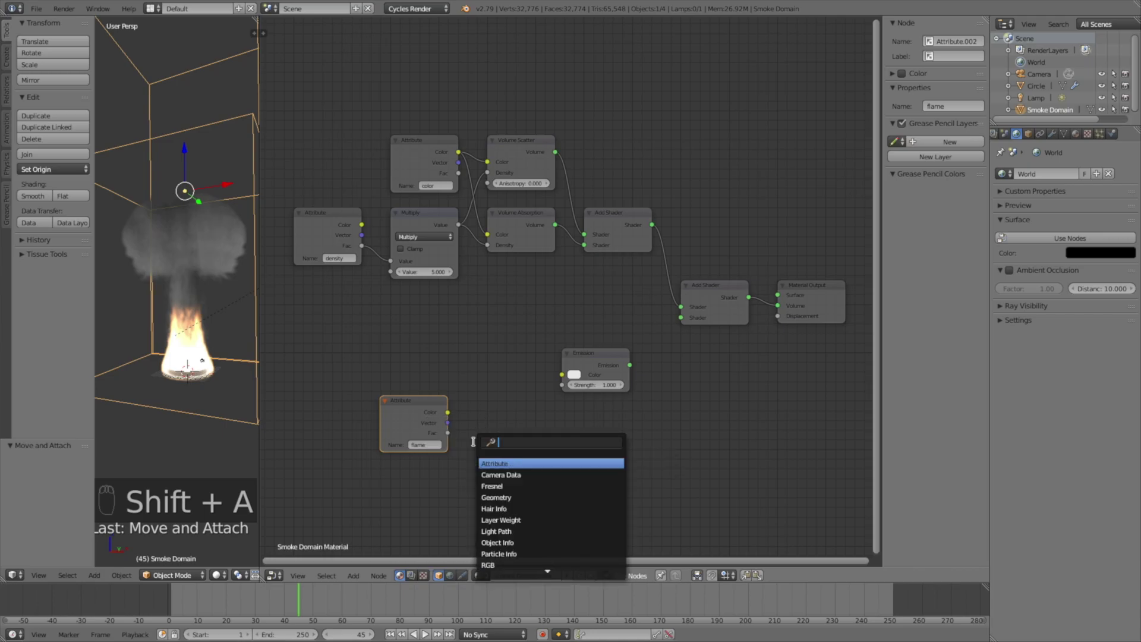
text(color)
key(Return)
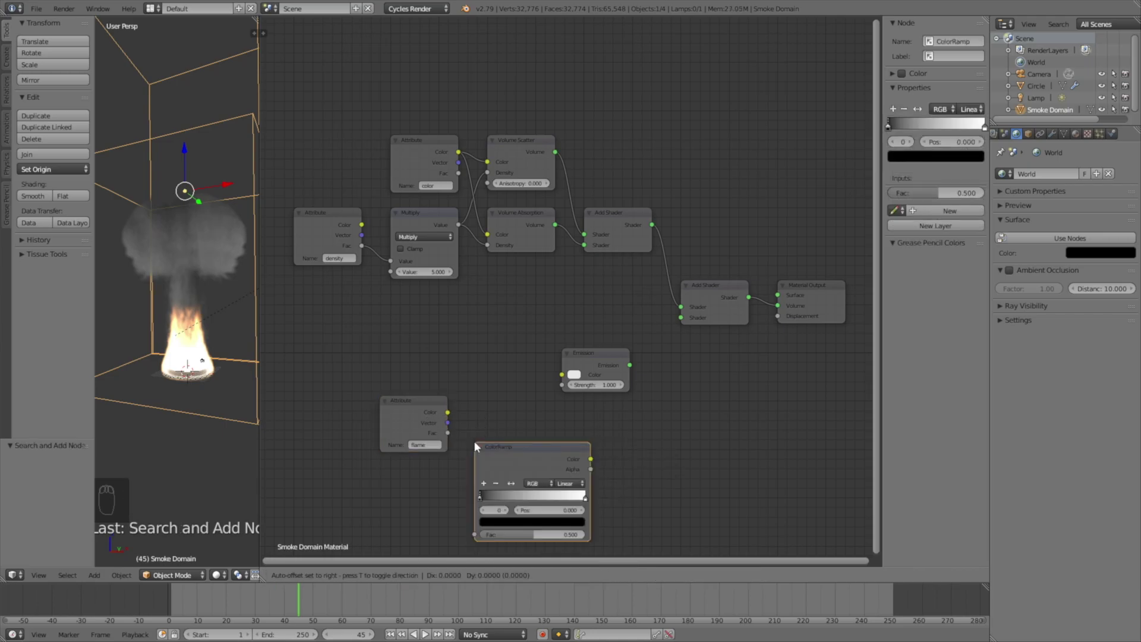
click(466, 452)
drag(418, 401, 428, 348)
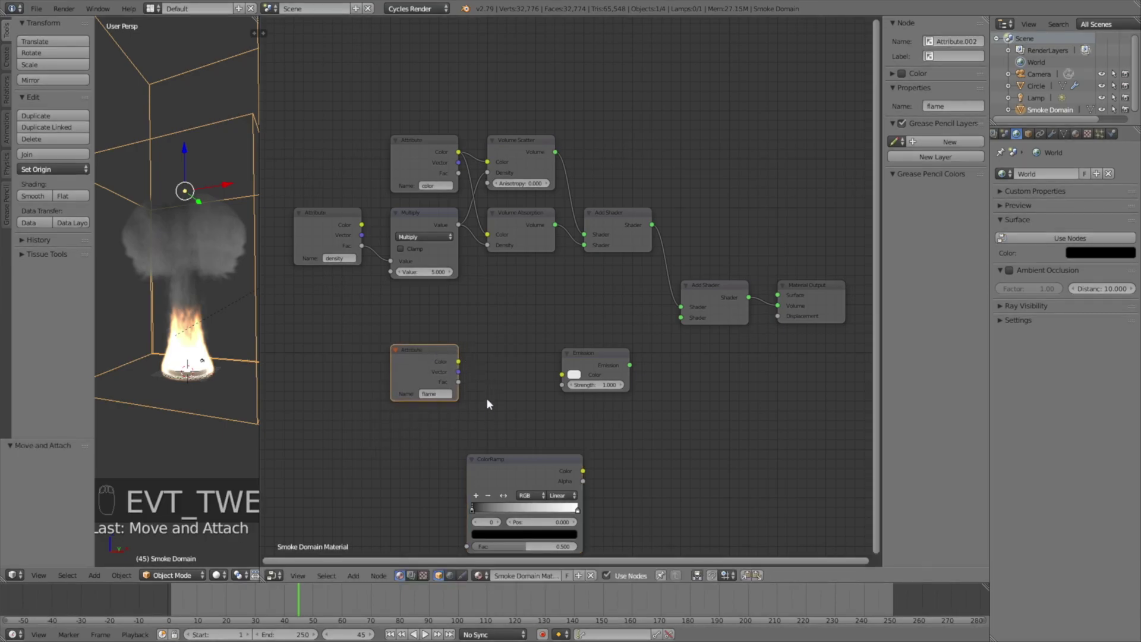
Step: Add a Math node and place it just below the flame Attribute node
key(shift+a)
click(517, 413)
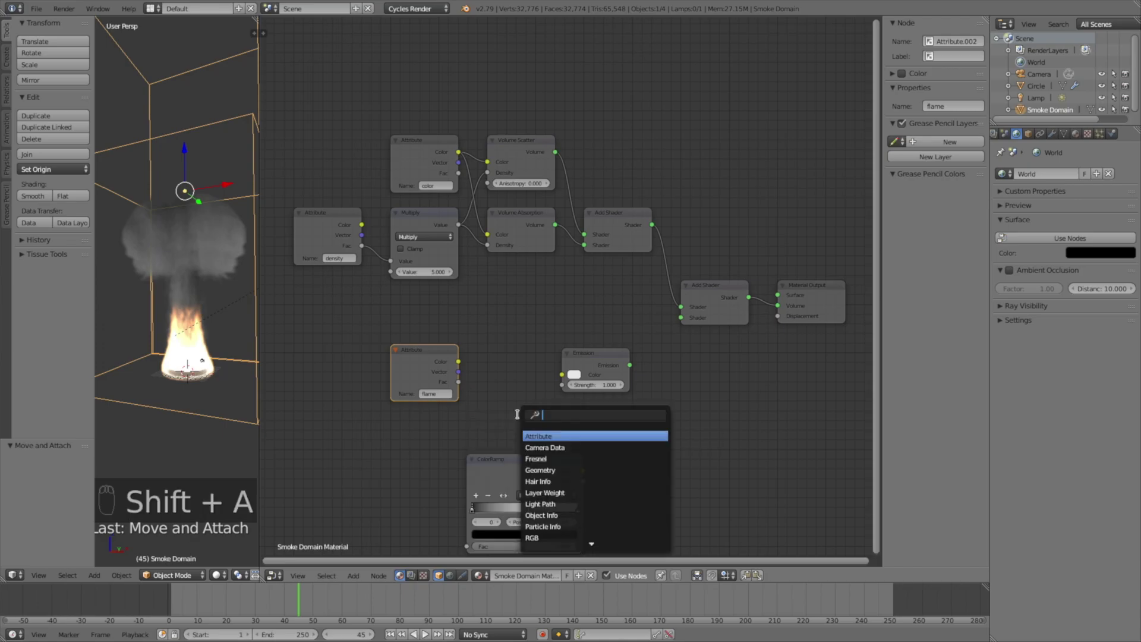
text(mat)
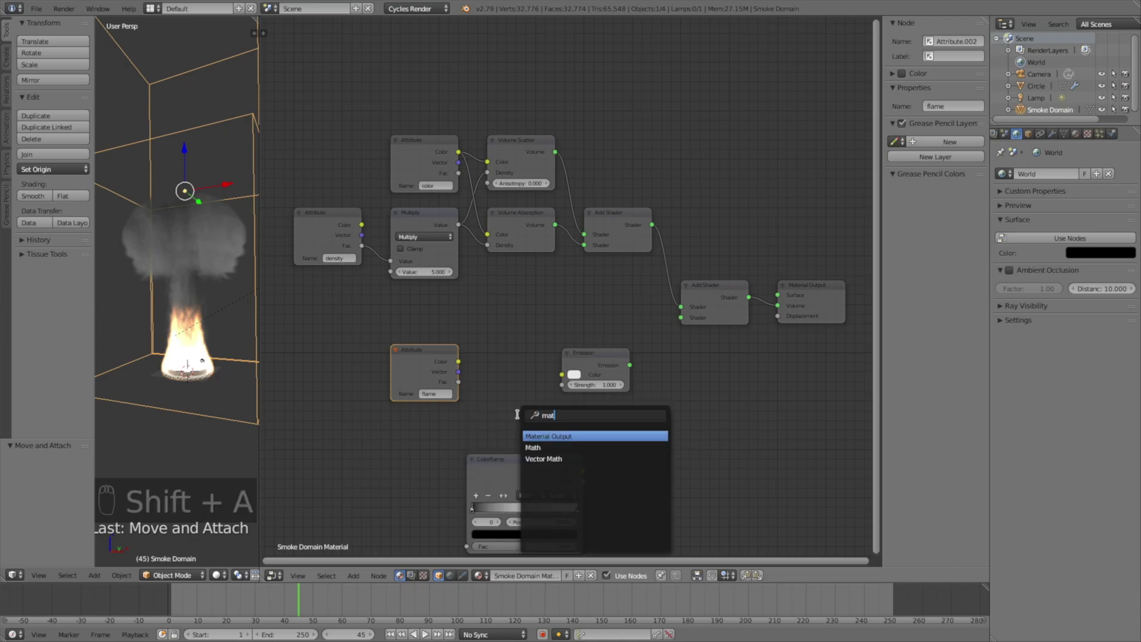
key(Down)
key(Return)
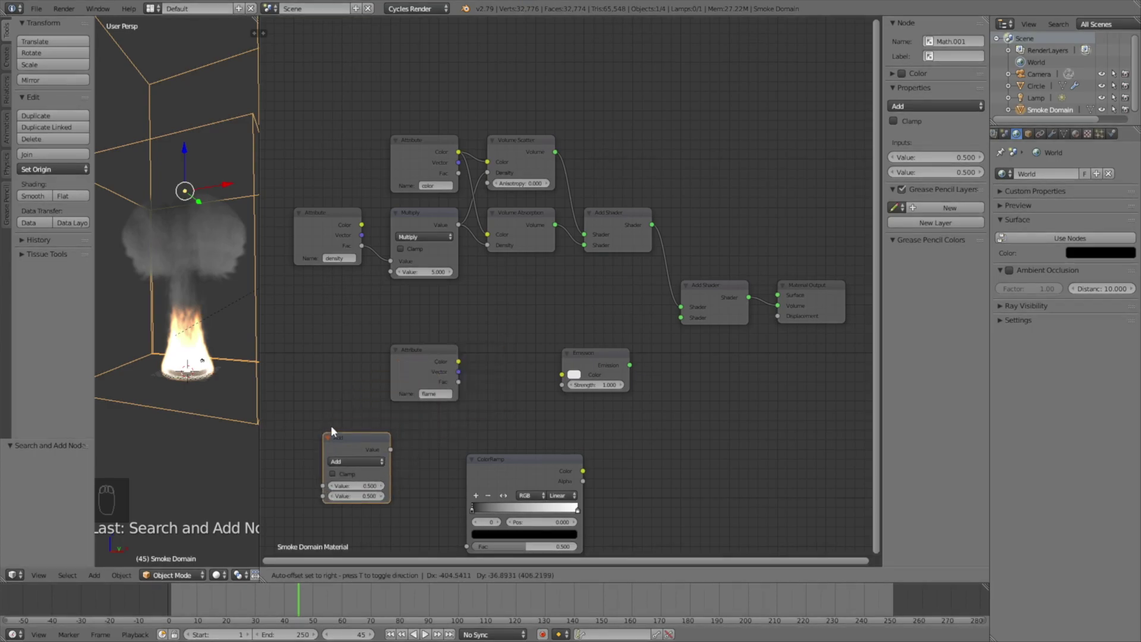
click(309, 414)
Step: Link the flame attribute's Fac to the Emission strength and insert the Math node, set to Multiply, into that link
drag(458, 382, 464, 384)
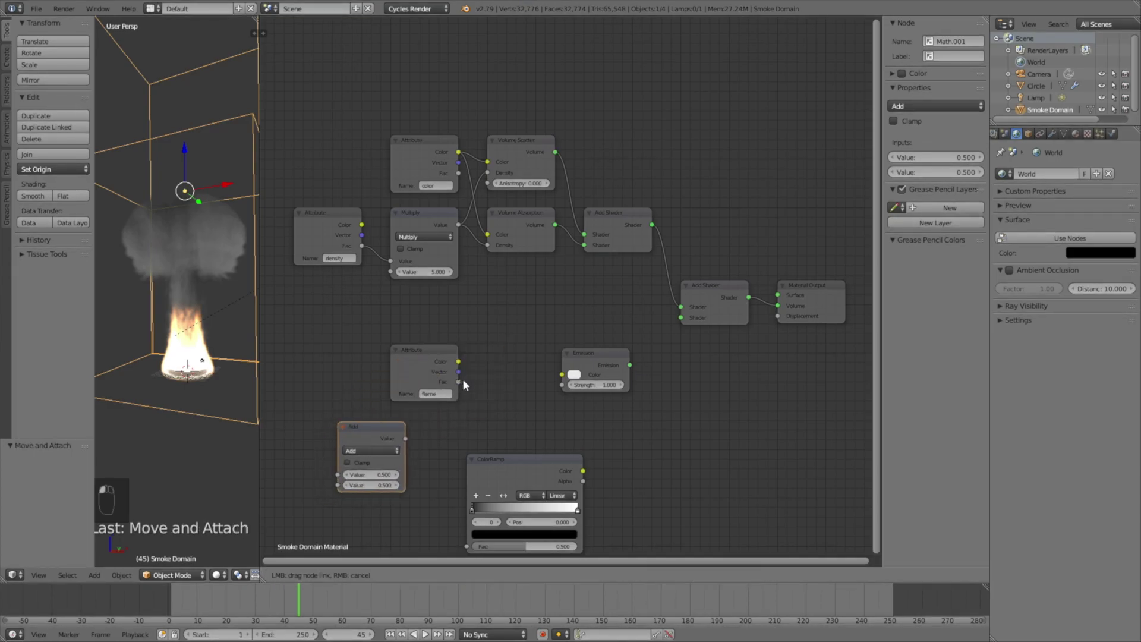
drag(549, 380, 564, 387)
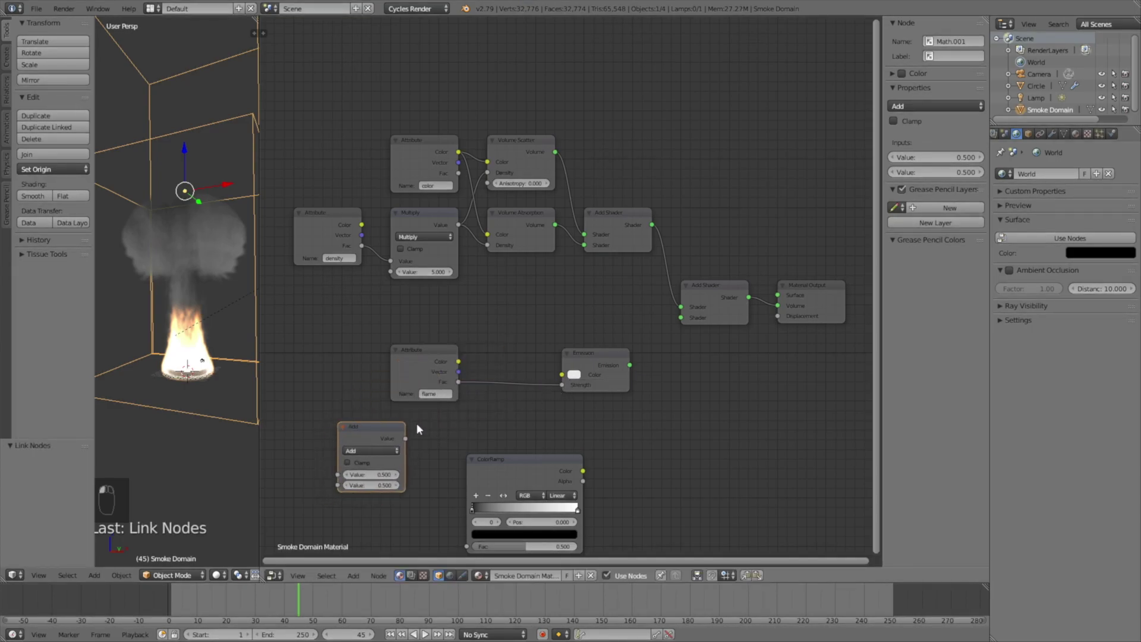
click(382, 450)
click(384, 418)
drag(381, 426, 536, 361)
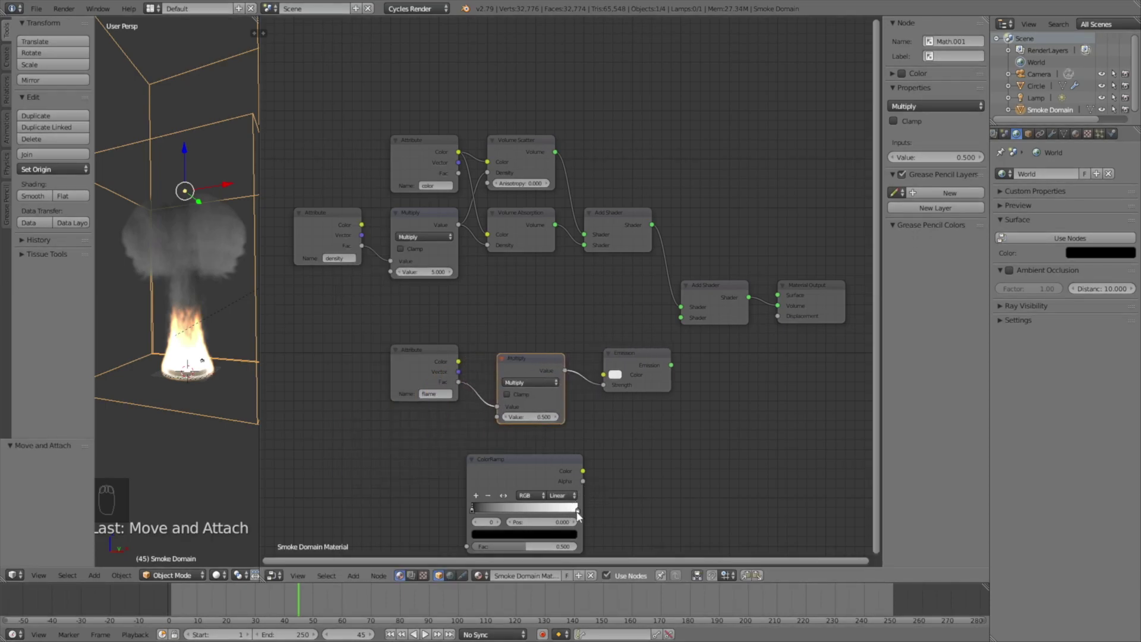
Step: Colour the ramp from blue at its start to black at its end and link its colour output to the Emission colour
click(577, 510)
click(565, 534)
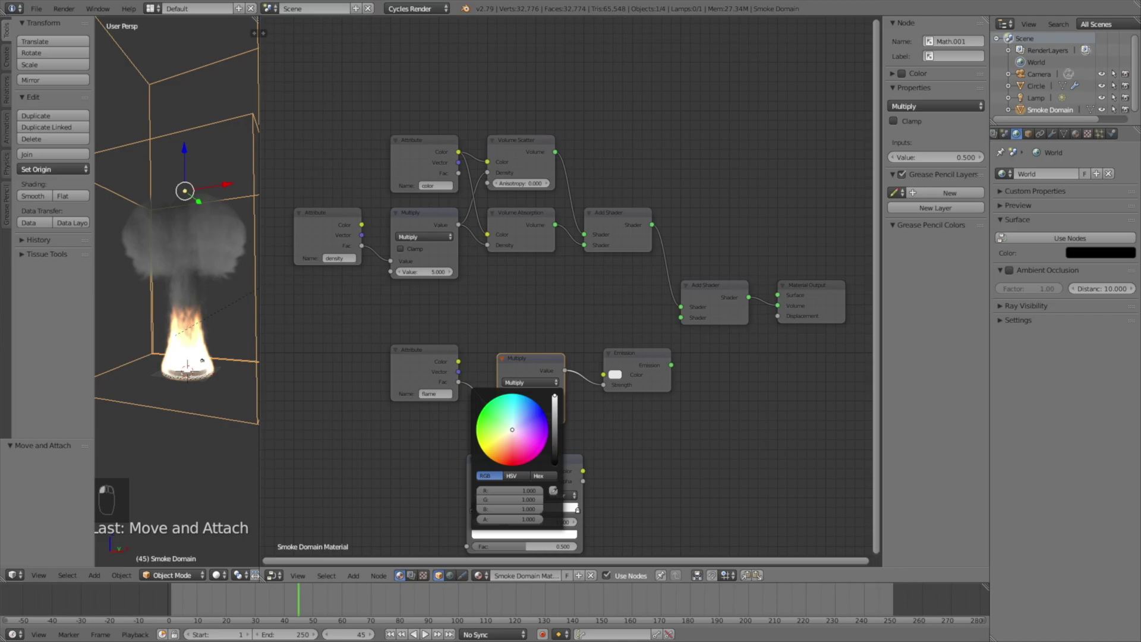
drag(555, 396, 554, 465)
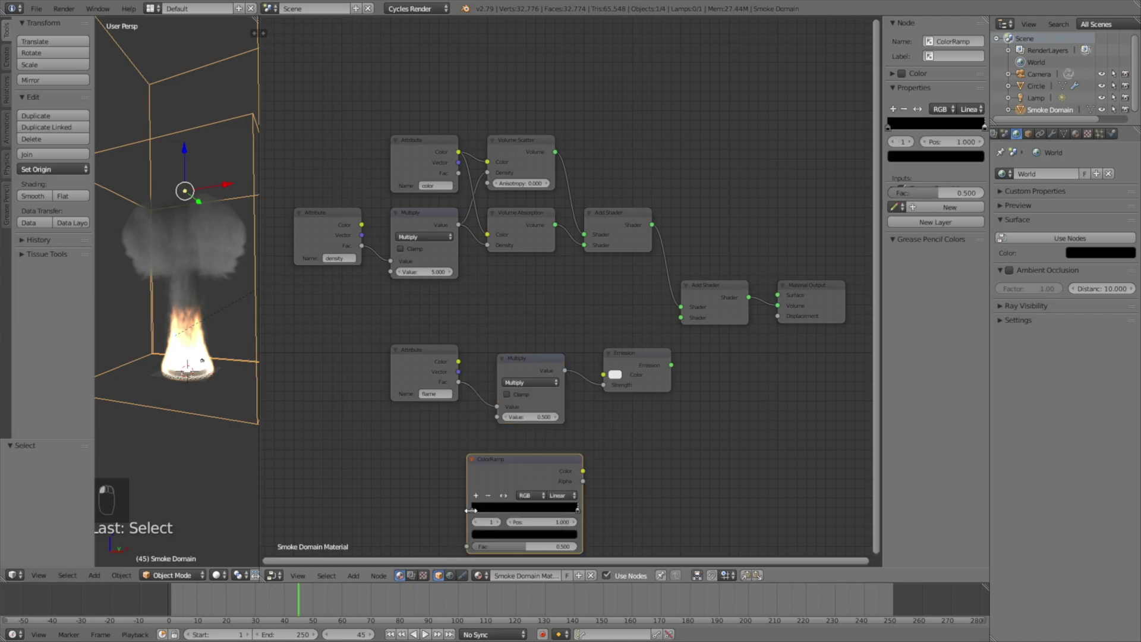
click(471, 510)
click(551, 534)
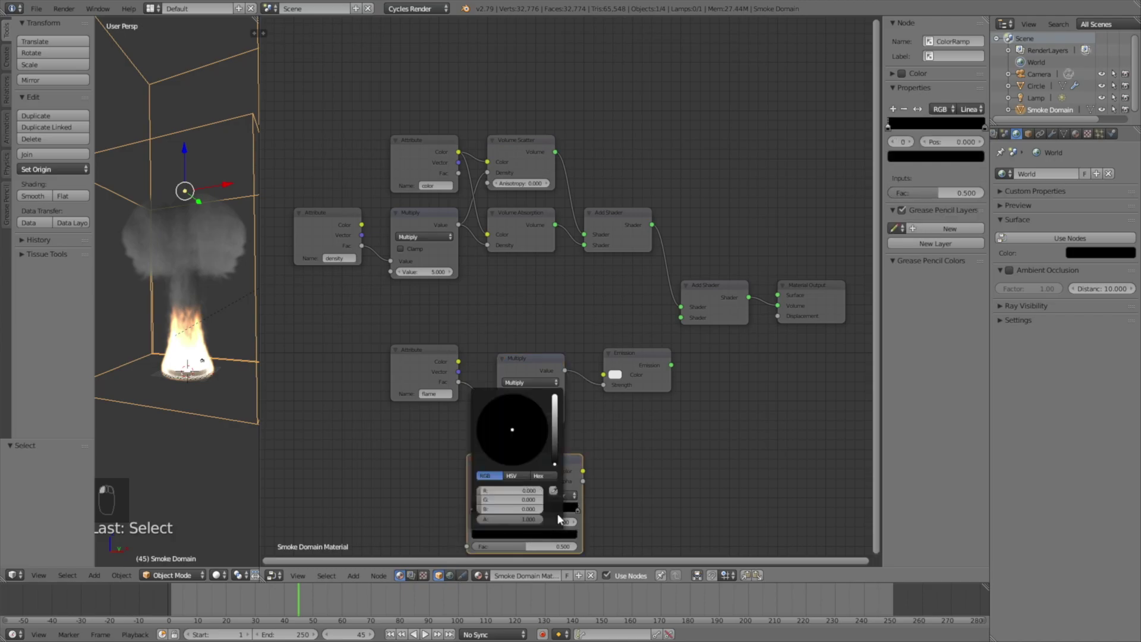
drag(556, 439, 555, 395)
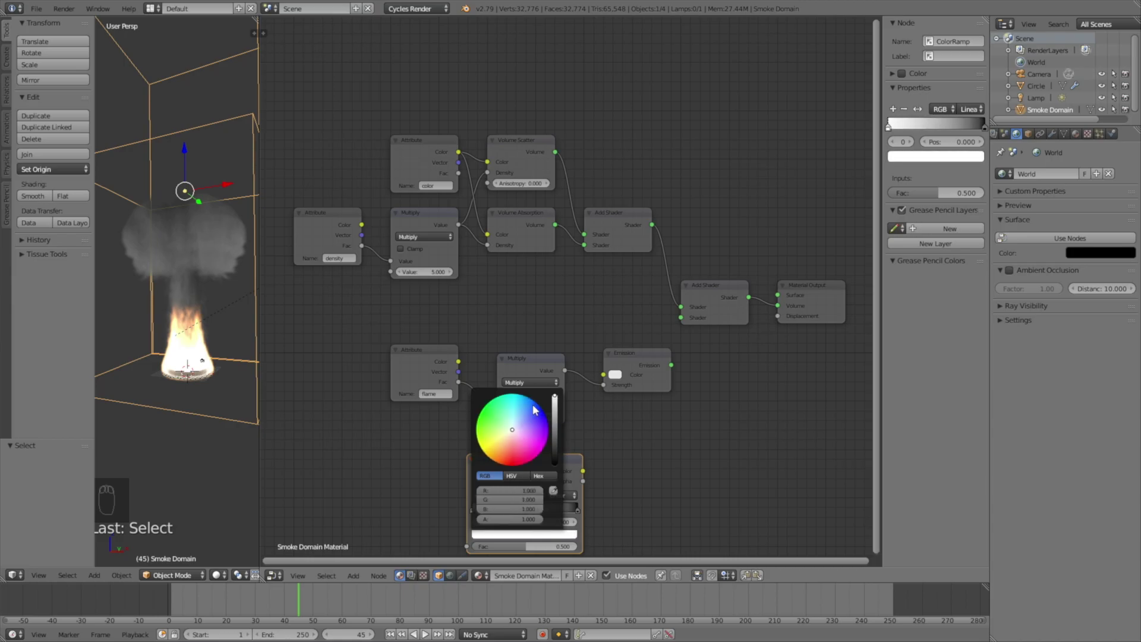
click(538, 441)
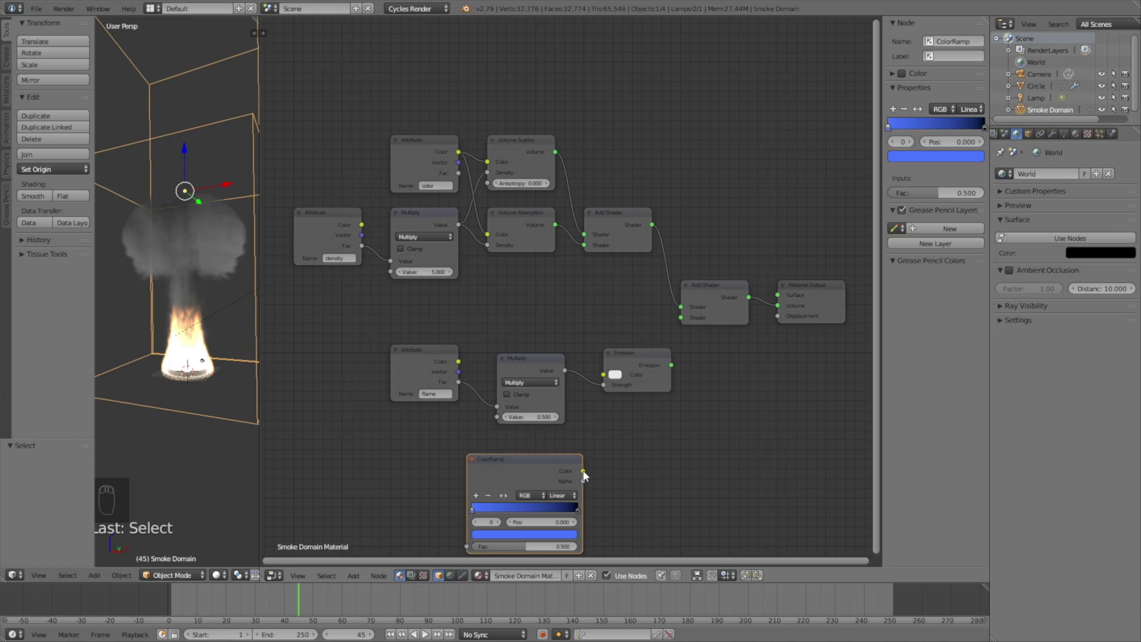
drag(582, 470, 603, 375)
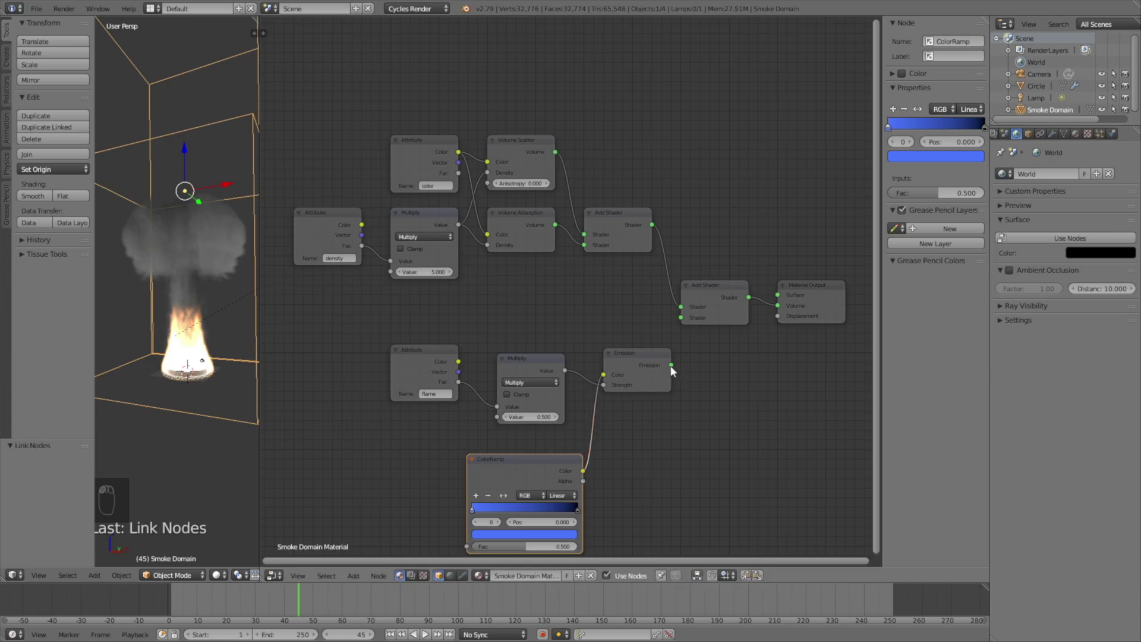
Step: Link the Emission output to the free input of the final Add Shader and preview the render in a widened 3D viewport
drag(671, 366, 681, 318)
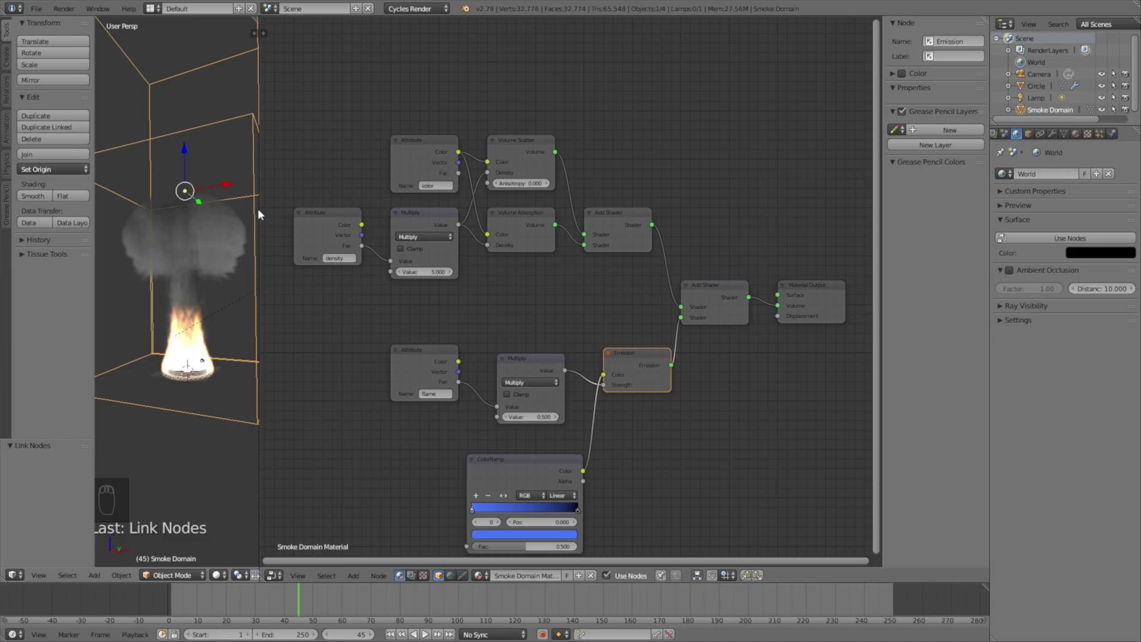
drag(259, 211, 723, 230)
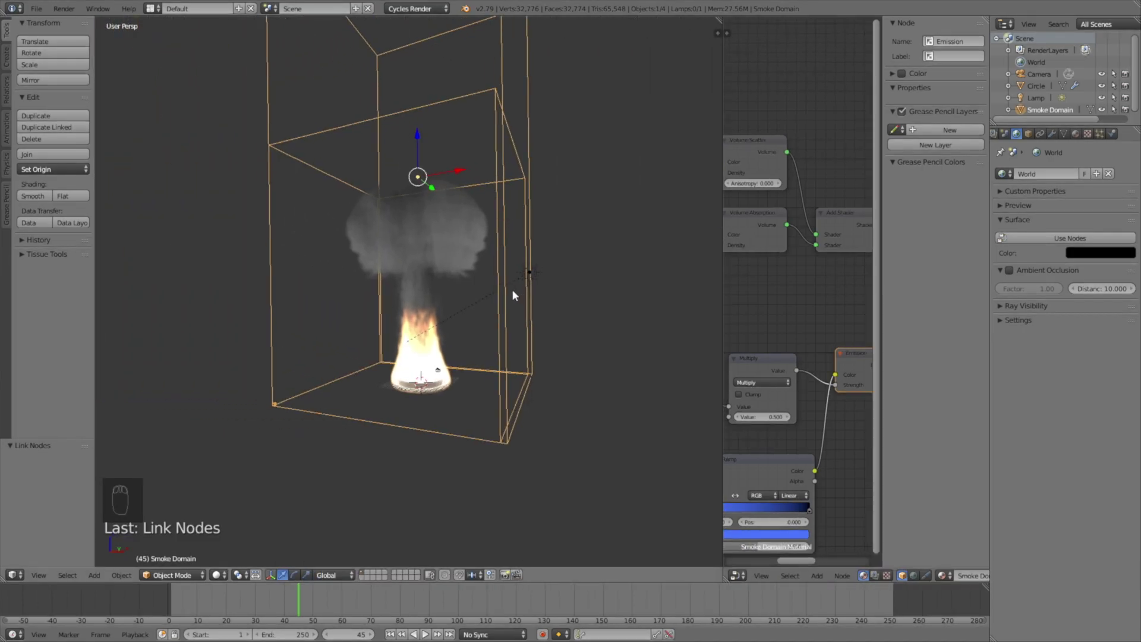
key(shift+z)
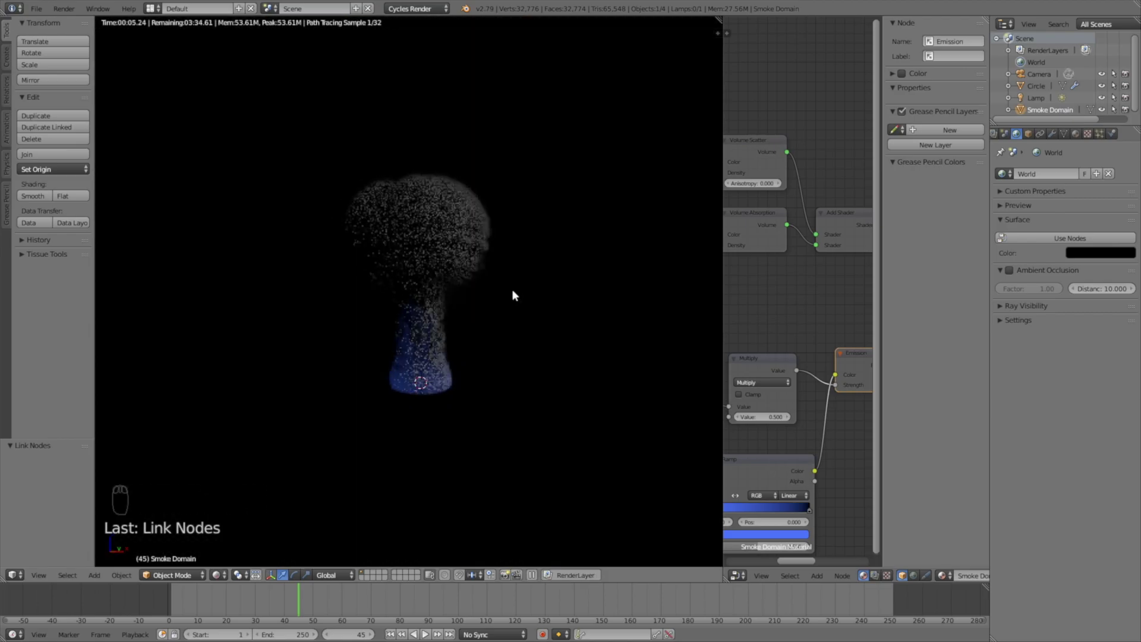
key(shift+z)
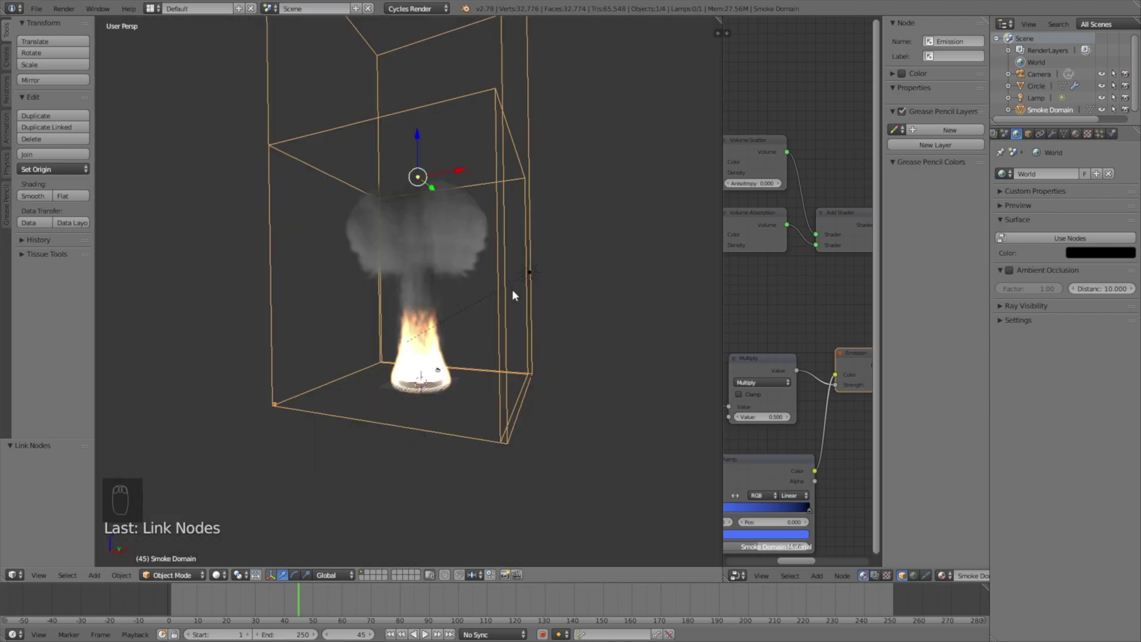
key(shift+z)
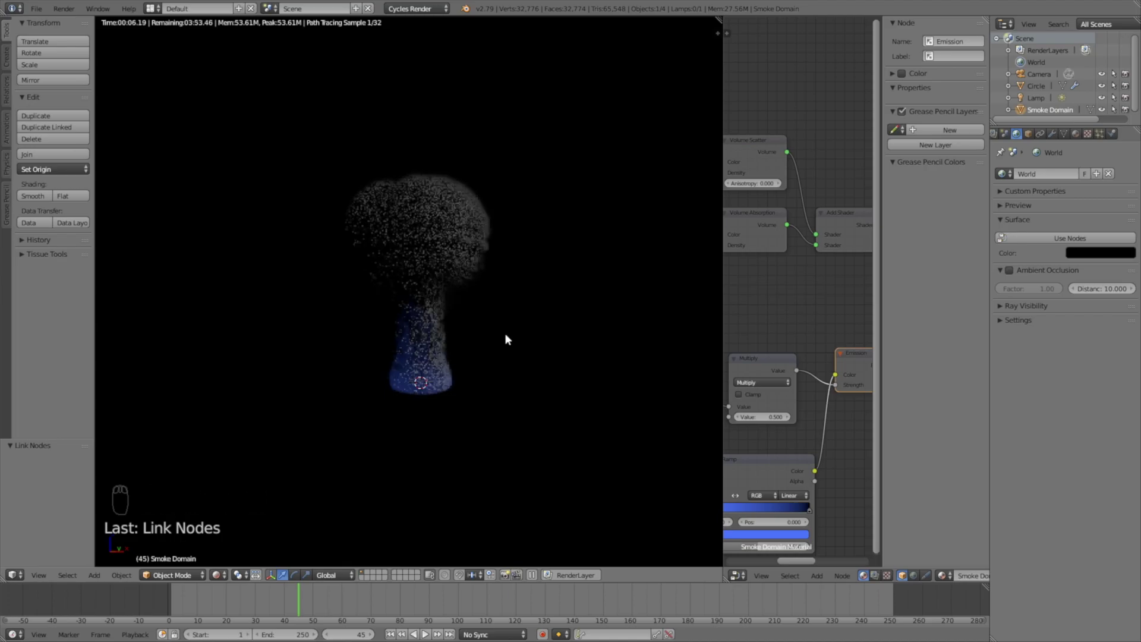
key(shift+z)
Step: Set the Multiply value feeding the Emission strength to 50 and briefly preview the render
click(767, 416)
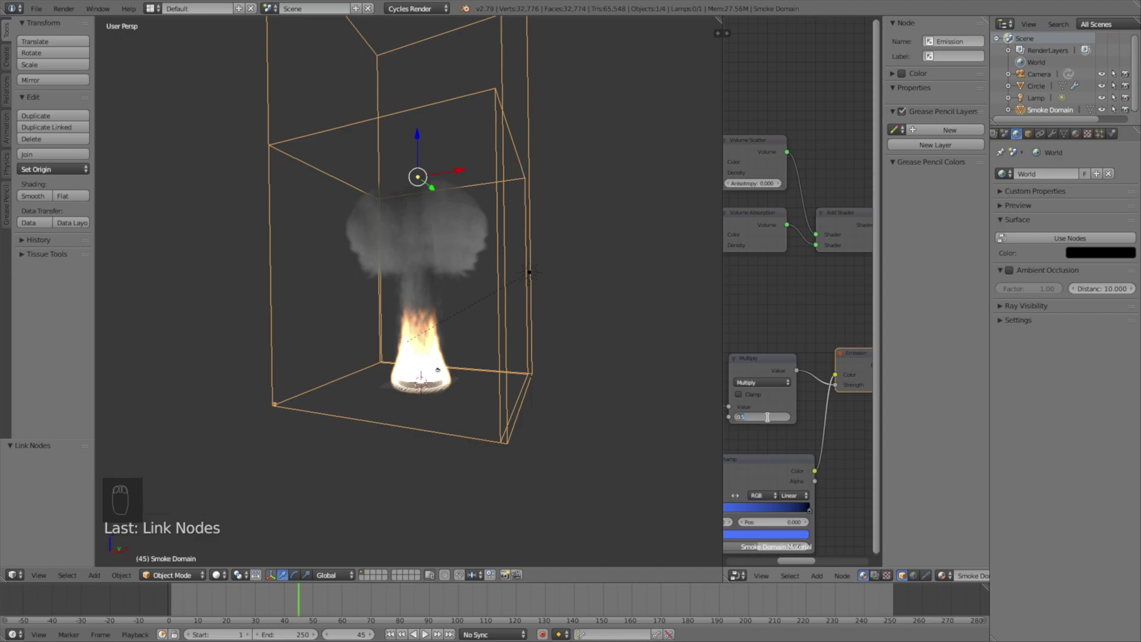
text(50)
key(Return)
key(shift+z)
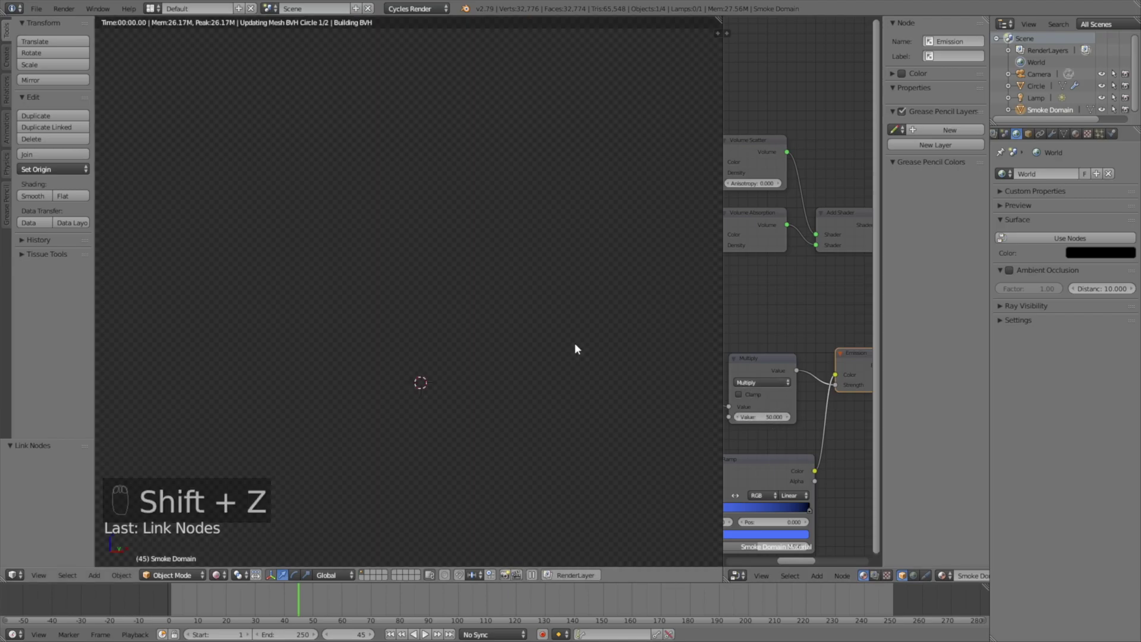
key(shift+z)
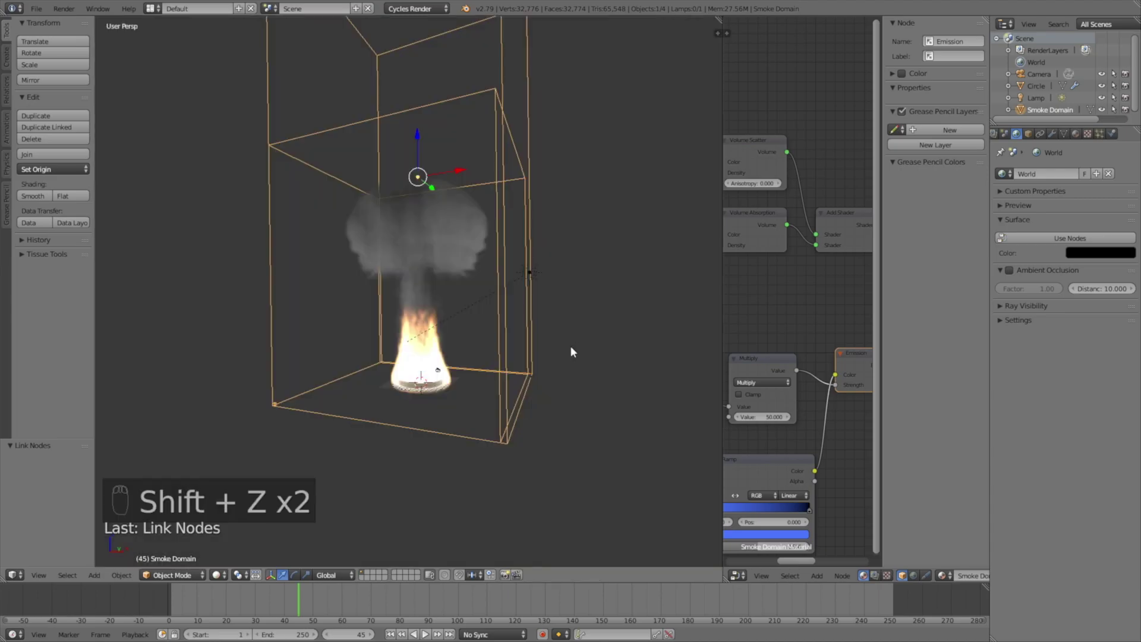
scroll(1029, 133, left, 2)
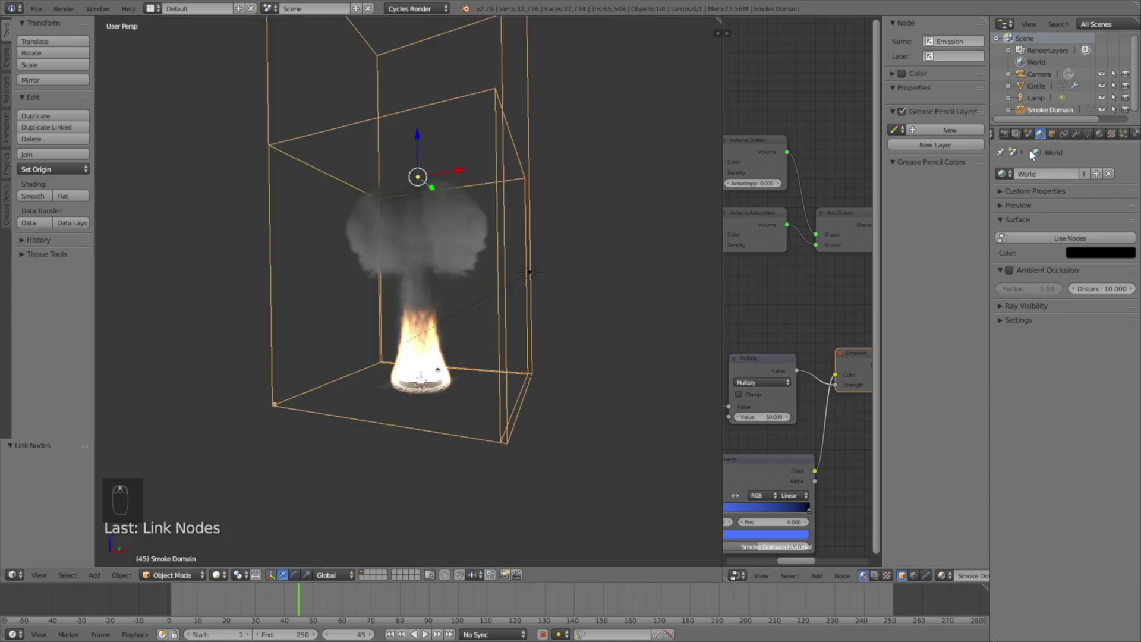
Step: Widen the node editor and keyframe the ColorRamp's blue first stop at frame 50
drag(724, 291, 312, 298)
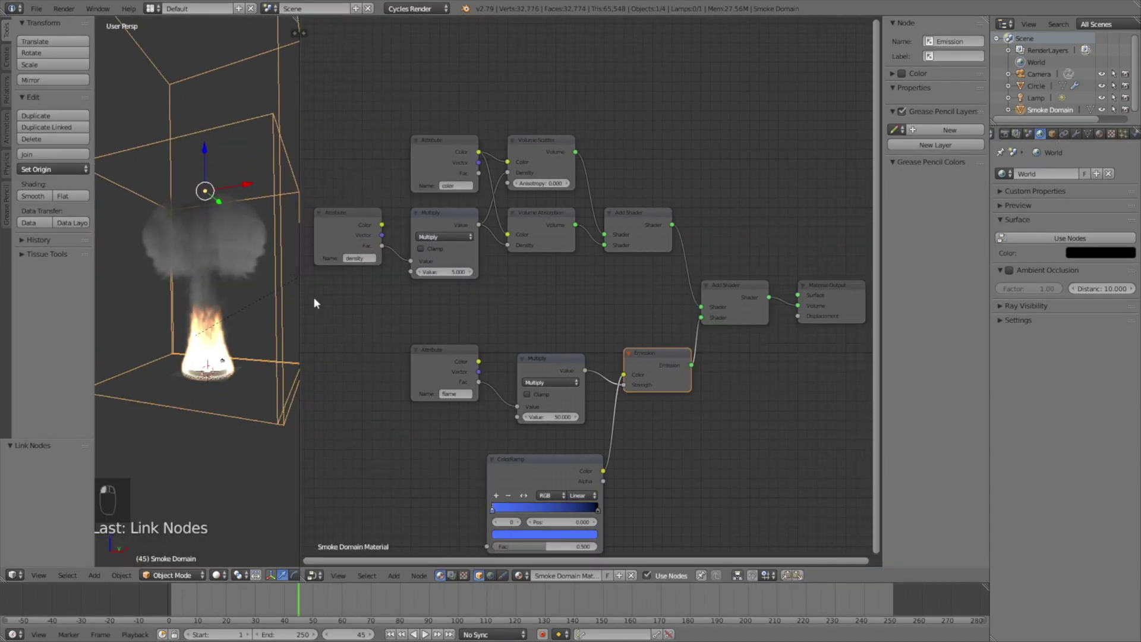
middle_drag(408, 453, 472, 367)
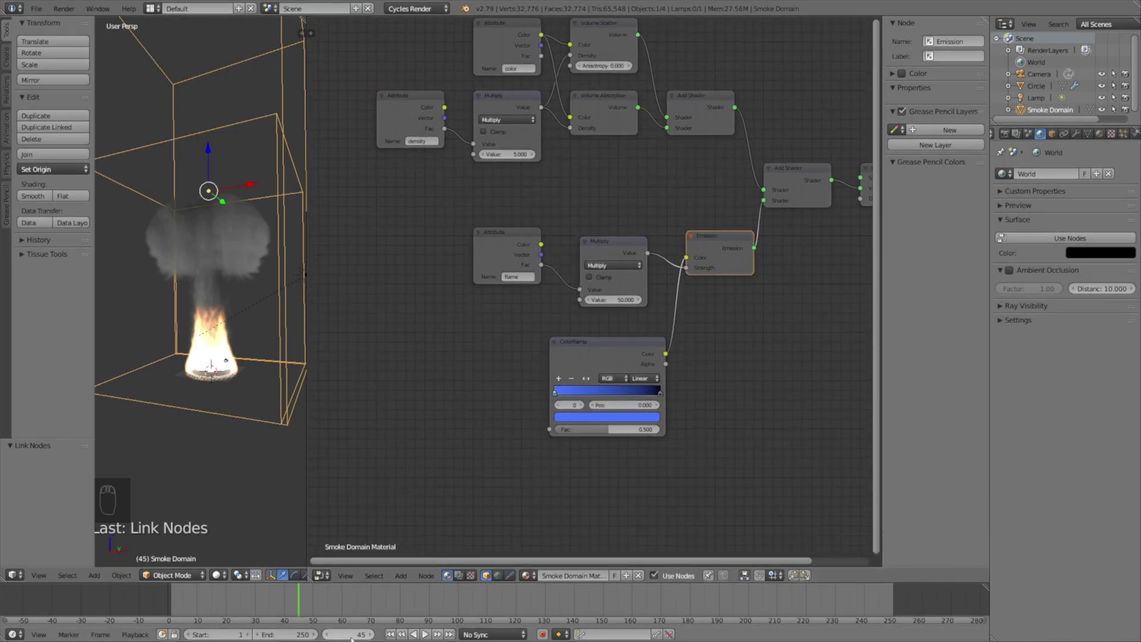
text(50)
key(Return)
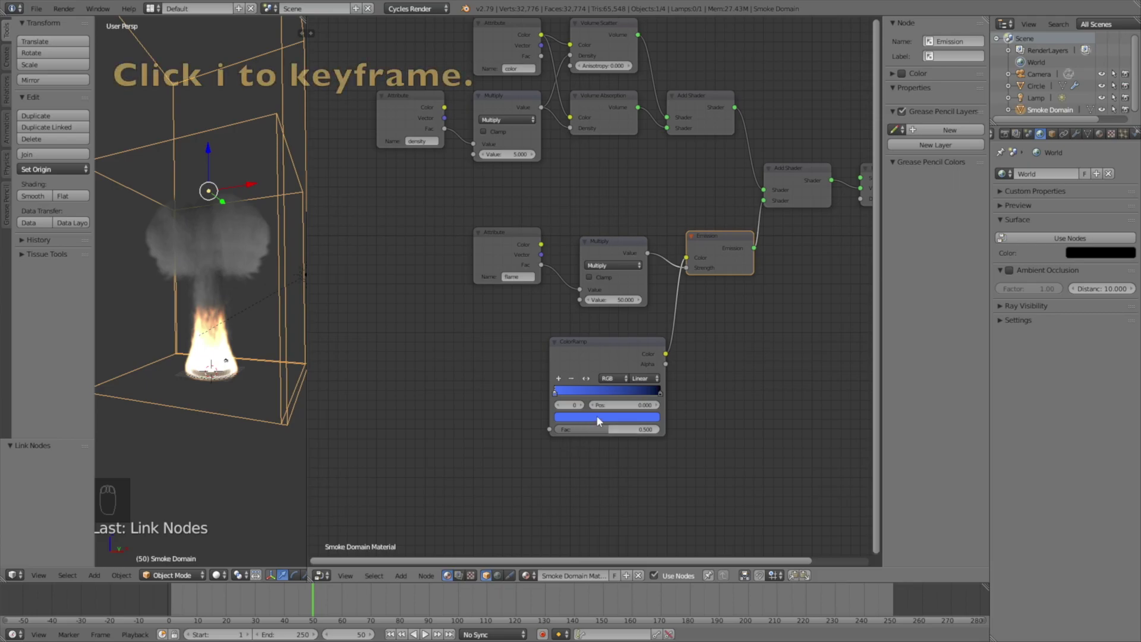
key(i)
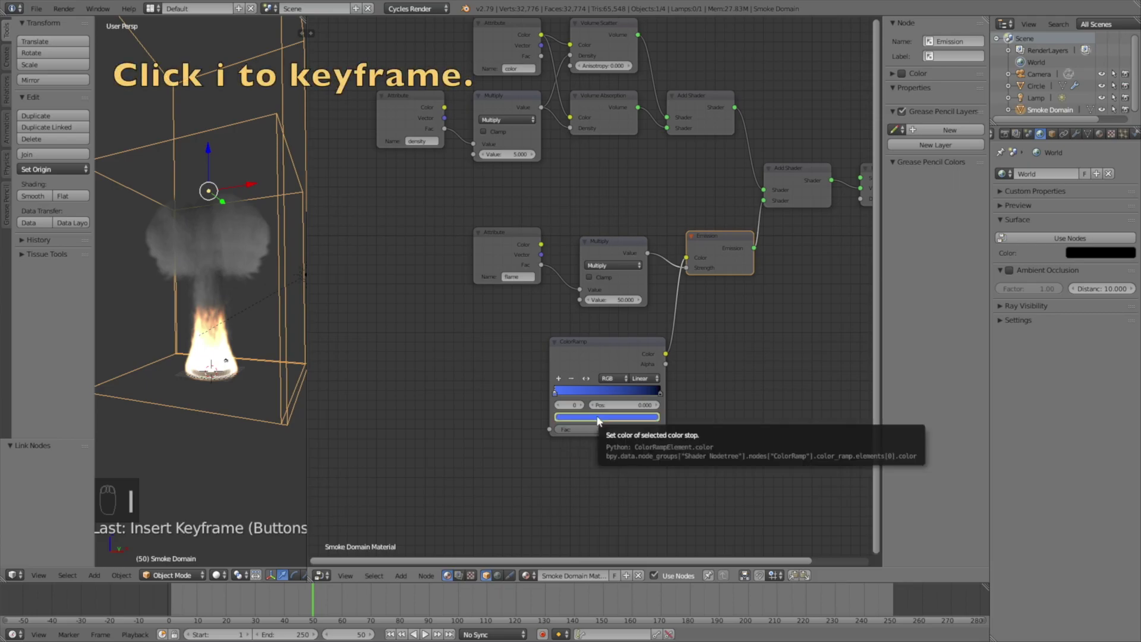
Step: At frame 55, change the ColorRamp's first stop to green and keyframe the colour
click(372, 632)
text(55)
key(Return)
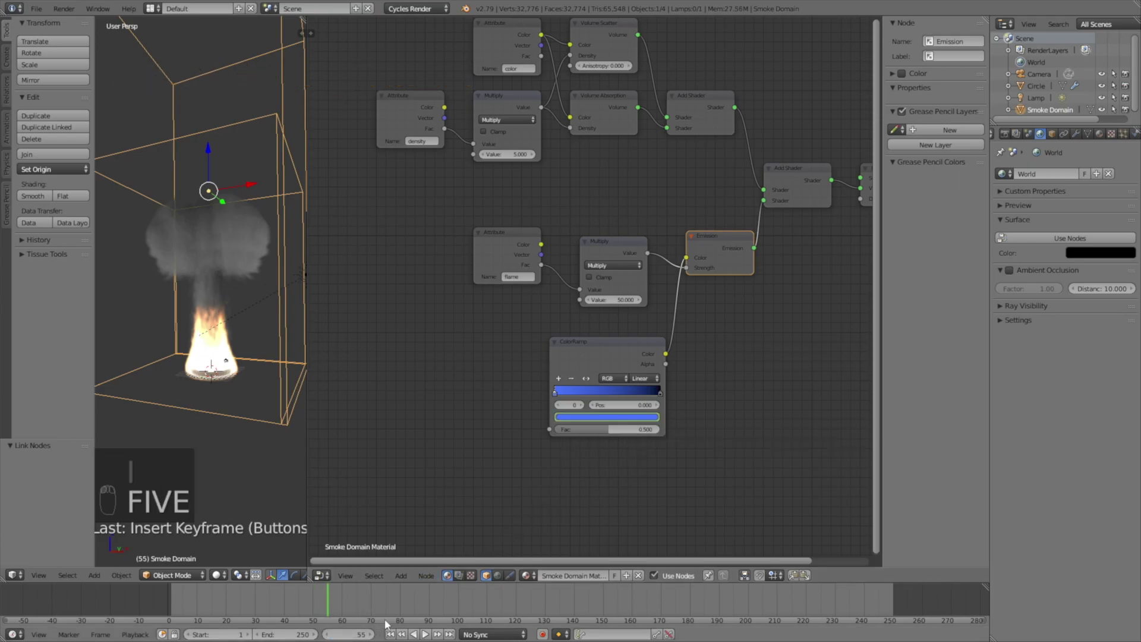
click(617, 419)
click(577, 297)
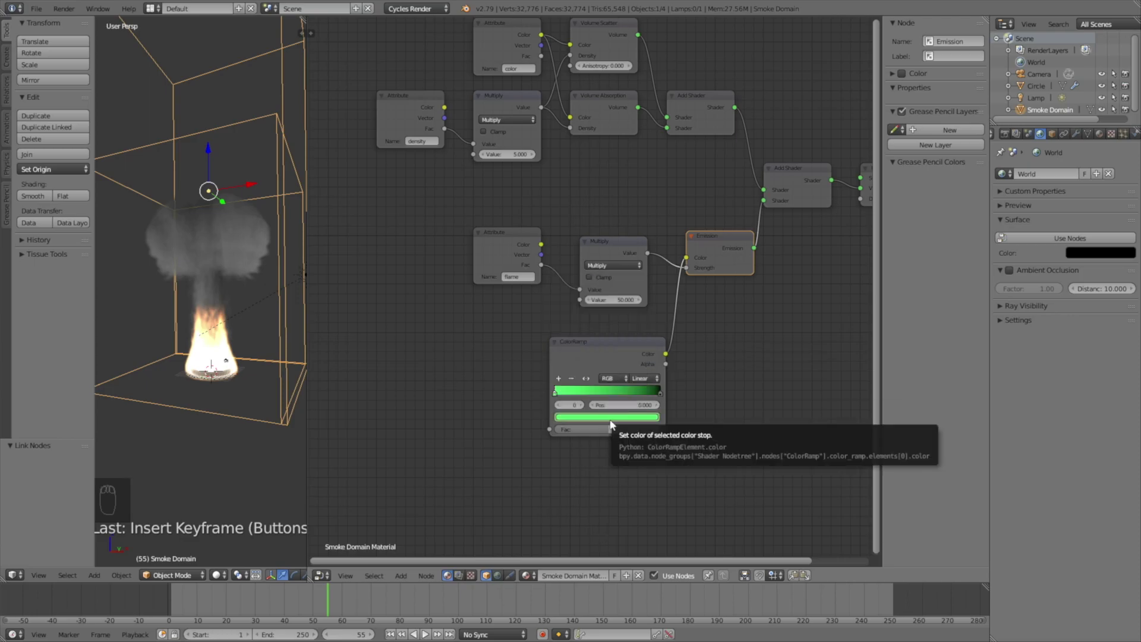
Step: Keyframe the ColorRamp's green first stop again at frame 105
click(355, 635)
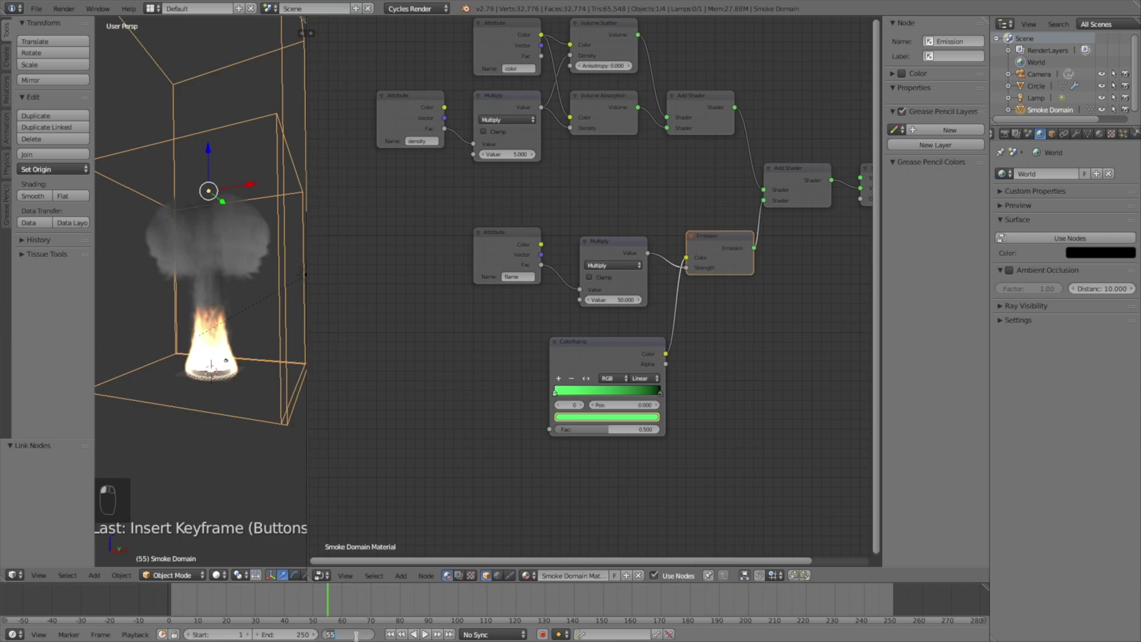
text(105)
key(Return)
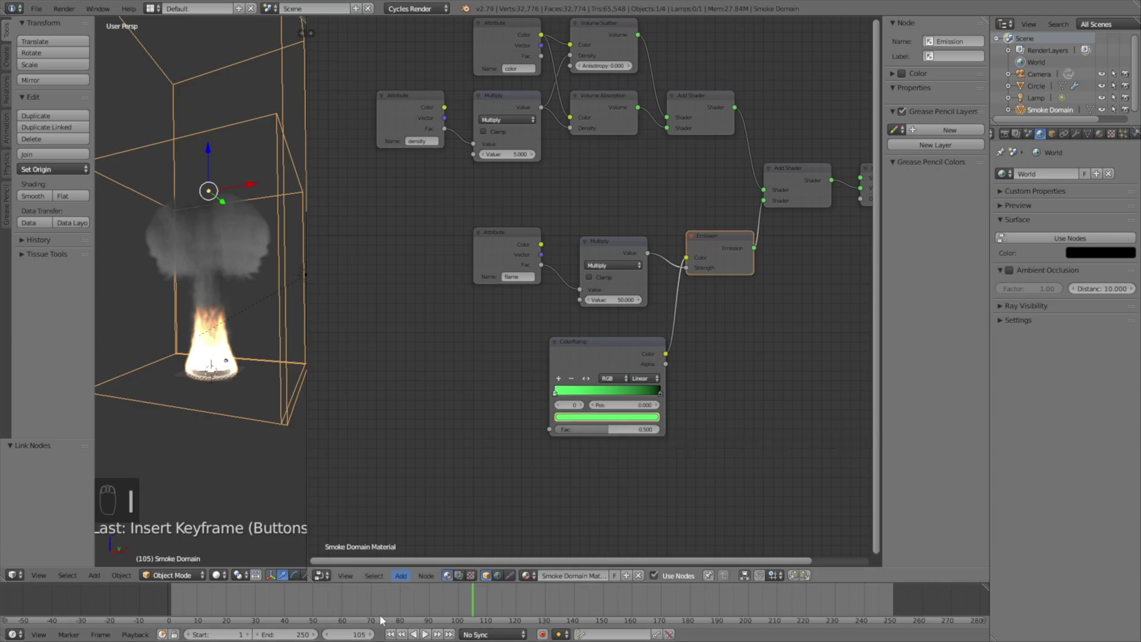
Step: At frame 110, change the ColorRamp's first stop to orange and keyframe the colour
click(351, 634)
text(110)
key(Return)
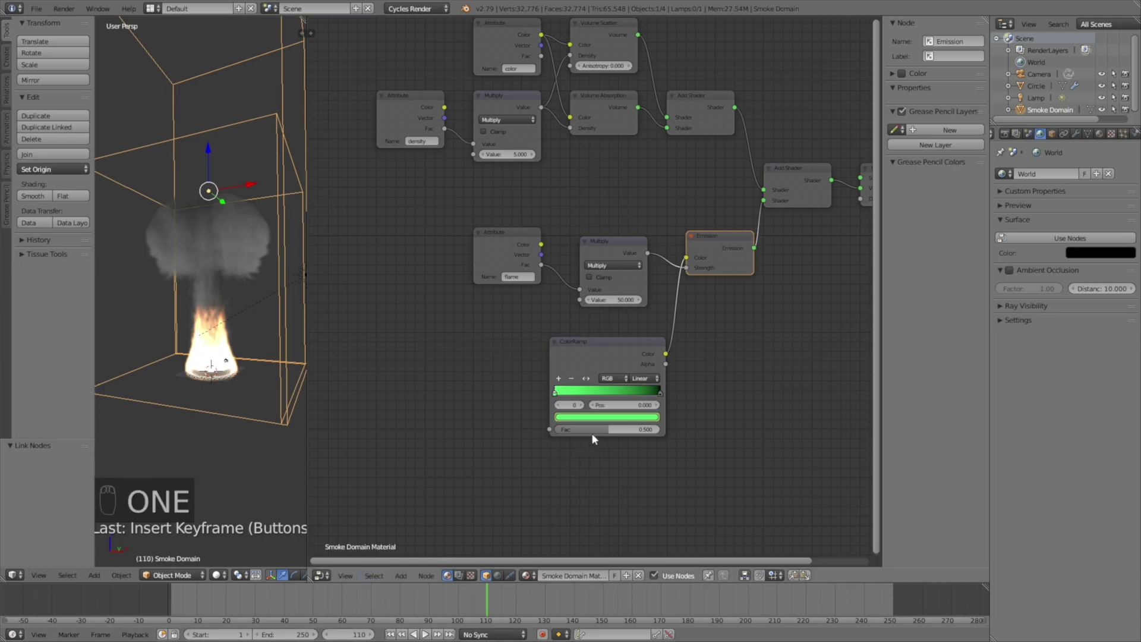
click(593, 418)
click(580, 333)
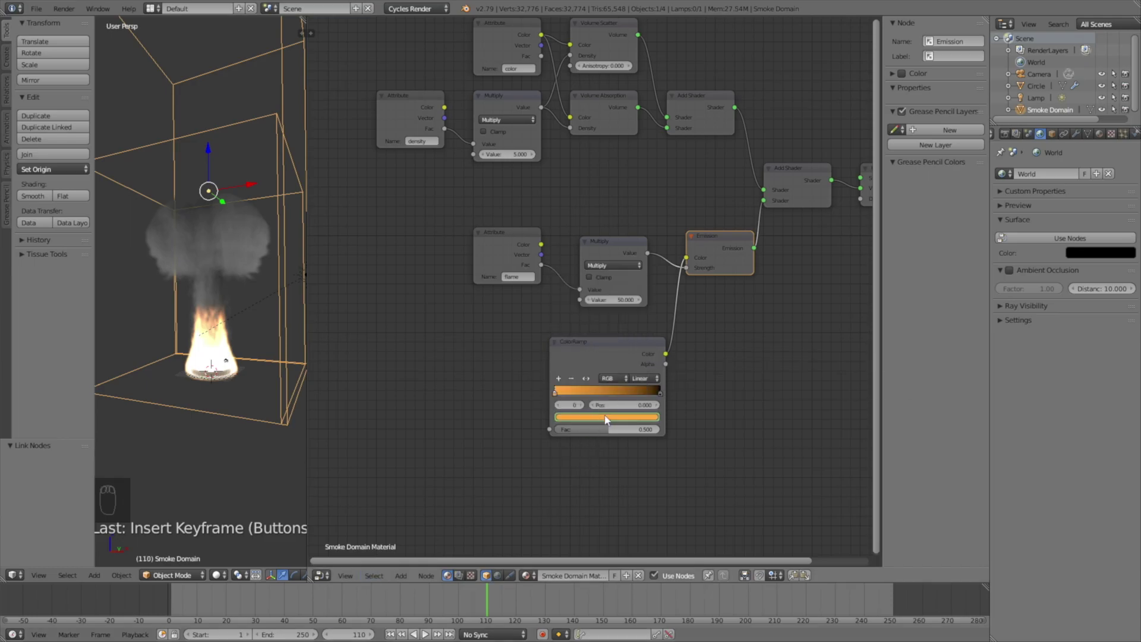
Step: Keyframe the ColorRamp's orange first stop again at frame 160
click(347, 634)
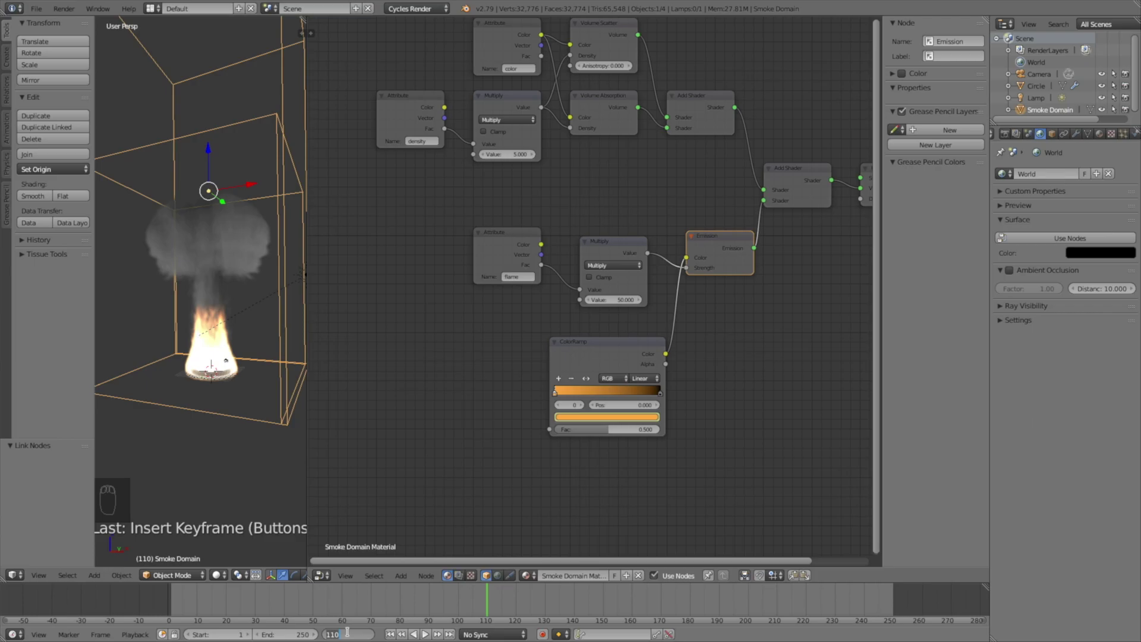
text(160)
key(Return)
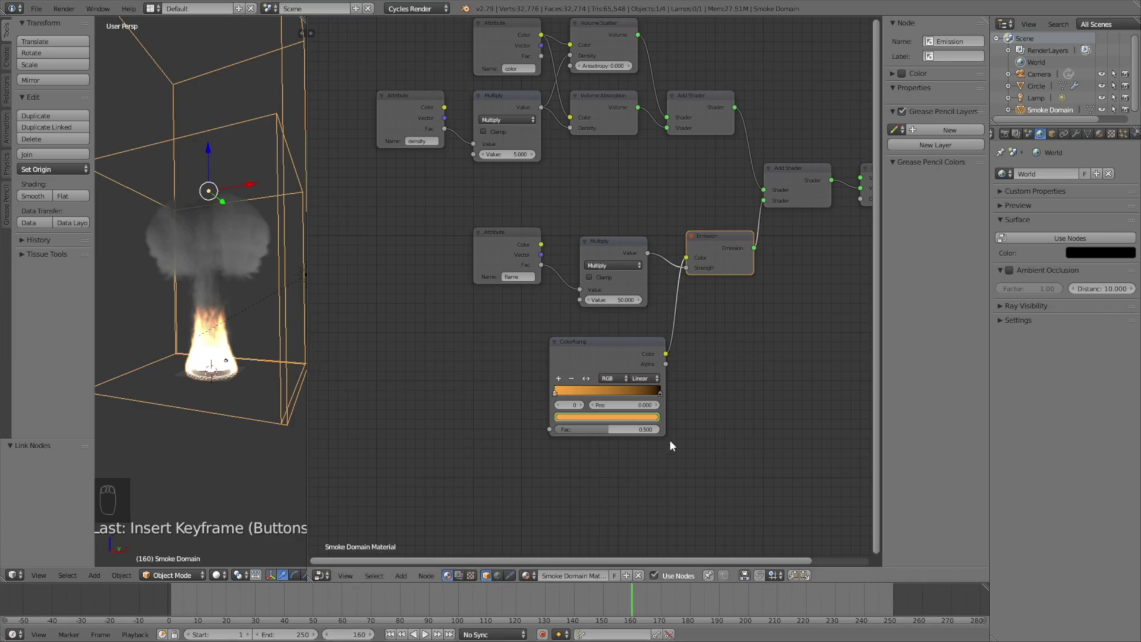
Step: At frame 165, change the ColorRamp's first stop to red and keyframe the colour
click(348, 634)
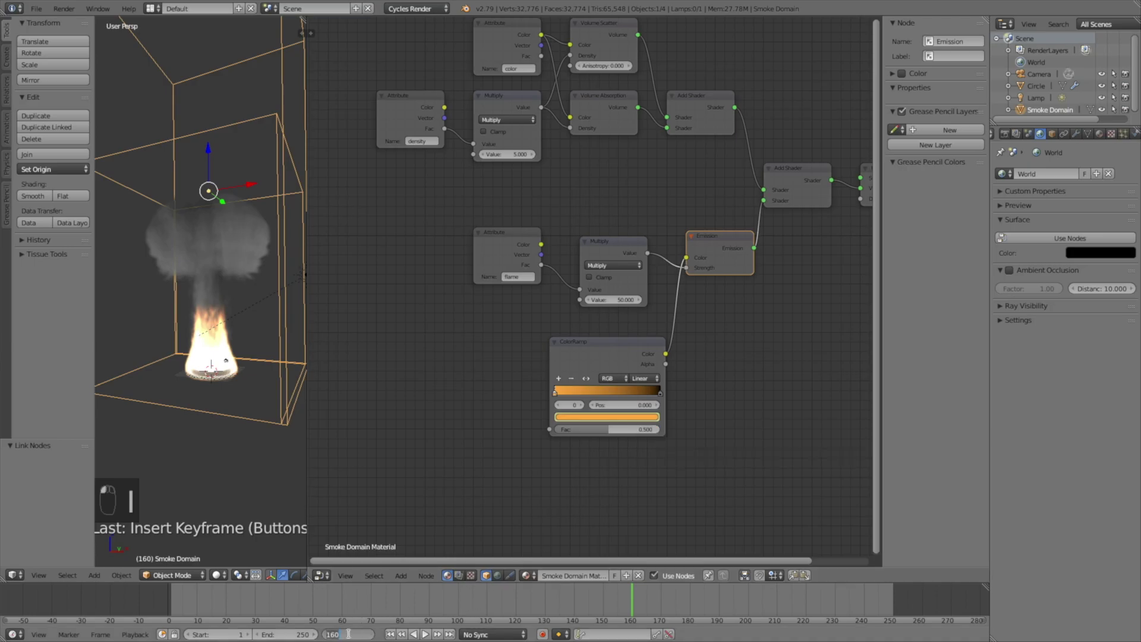
text(165)
key(Return)
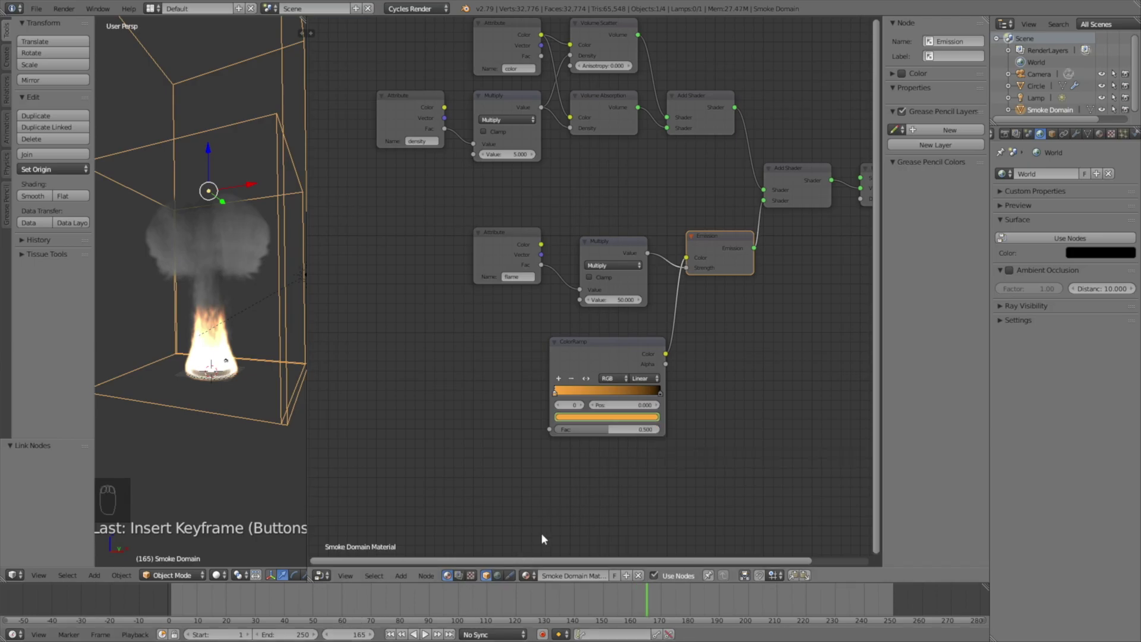
click(604, 421)
drag(597, 337, 594, 344)
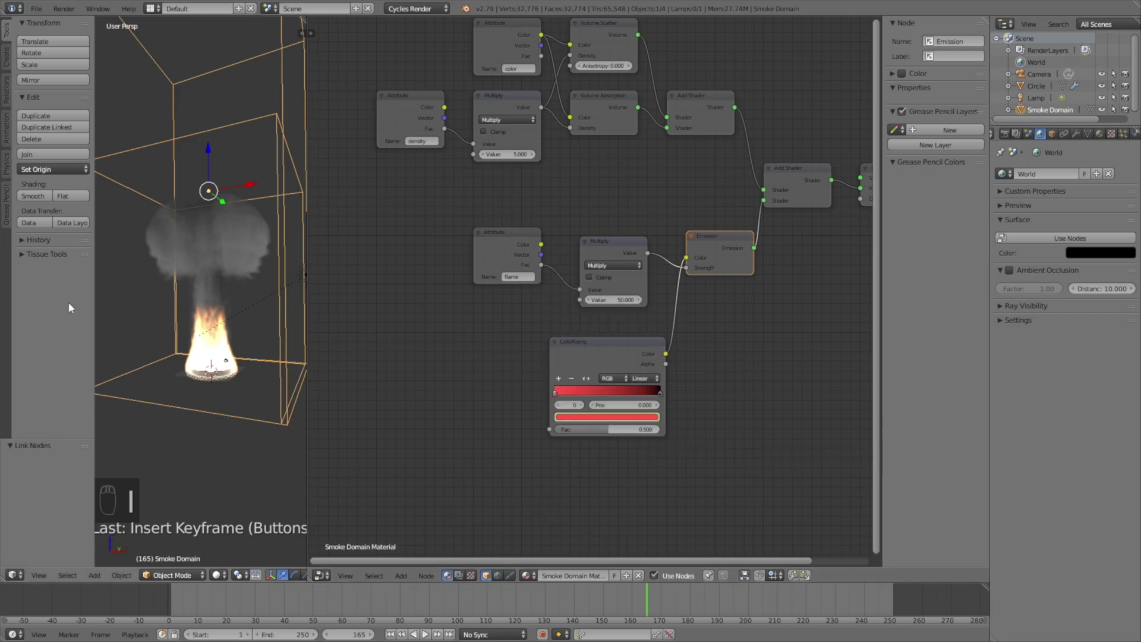
Step: Preview the rendered flame colour at the current frame, around frame 111 and at frame 21
key(shift+z)
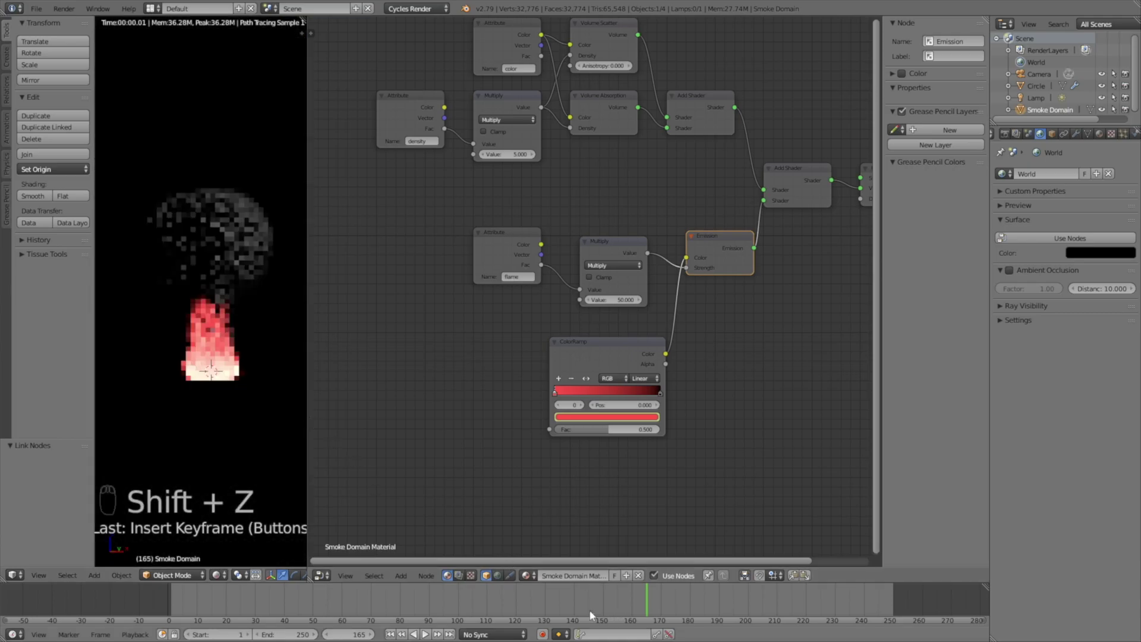
drag(351, 593, 340, 593)
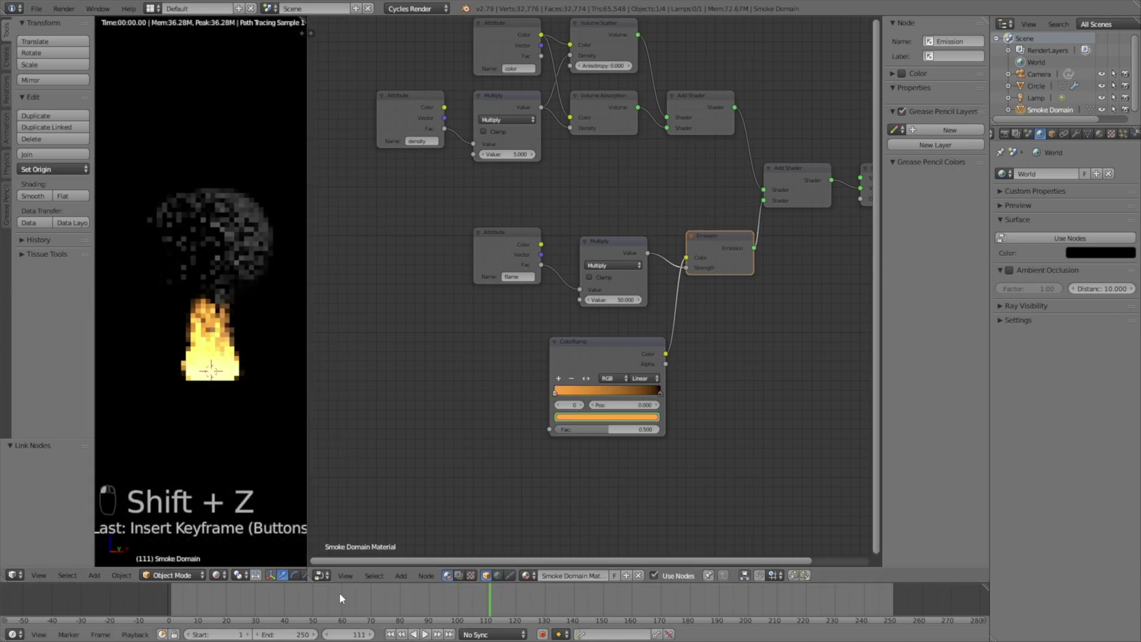
click(227, 590)
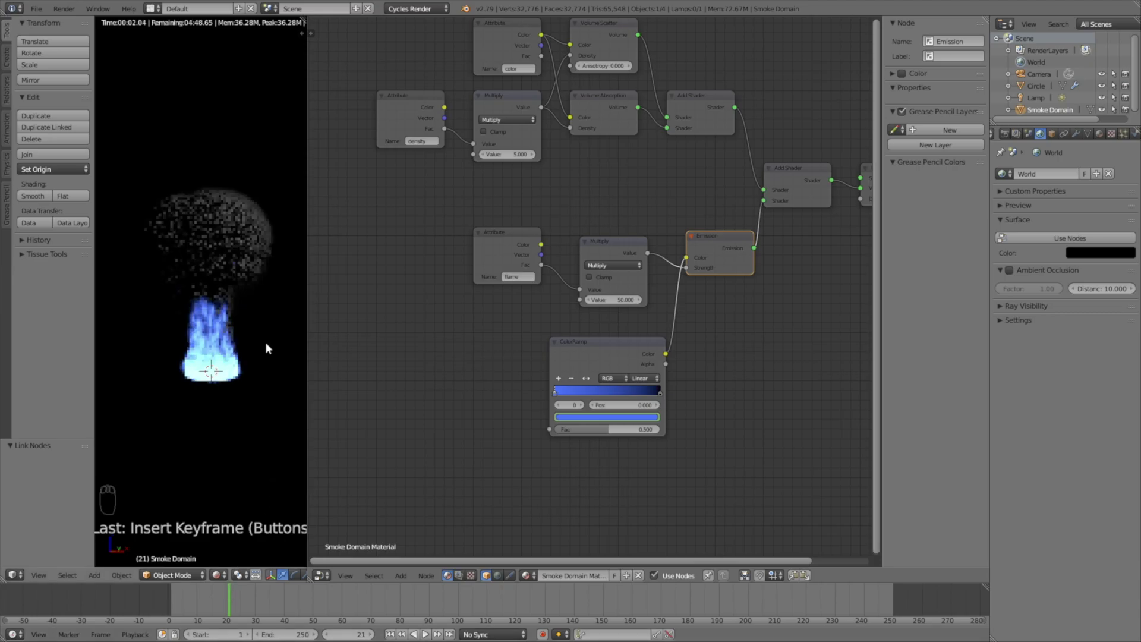
key(shift+z)
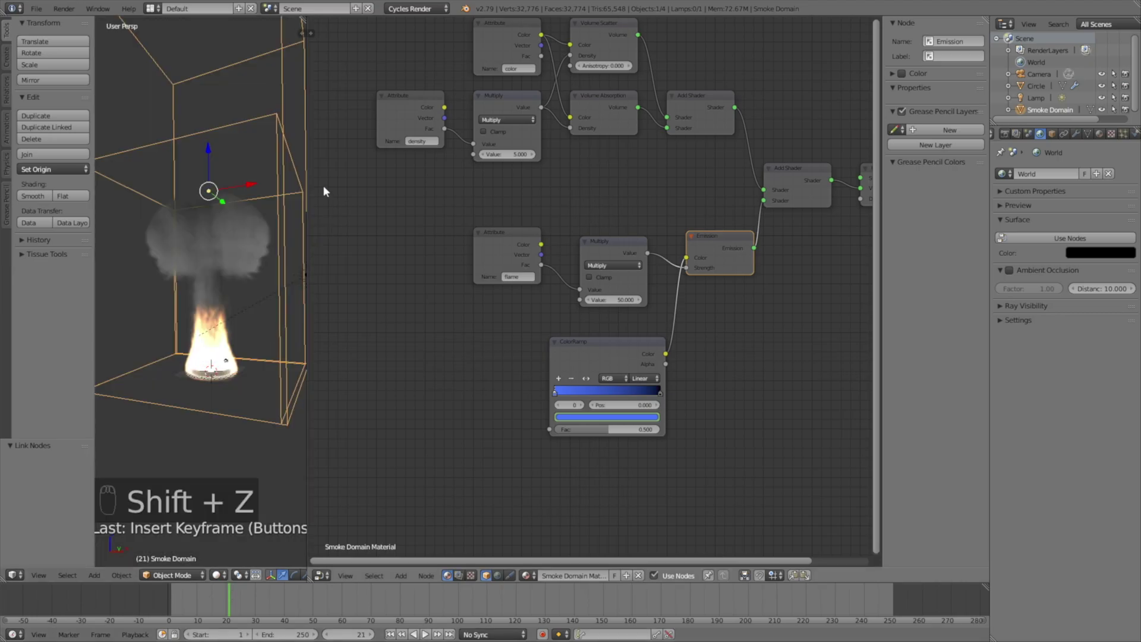
Step: Widen the 3D viewport, set the render device to GPU Compute and preview the render
drag(307, 185, 754, 177)
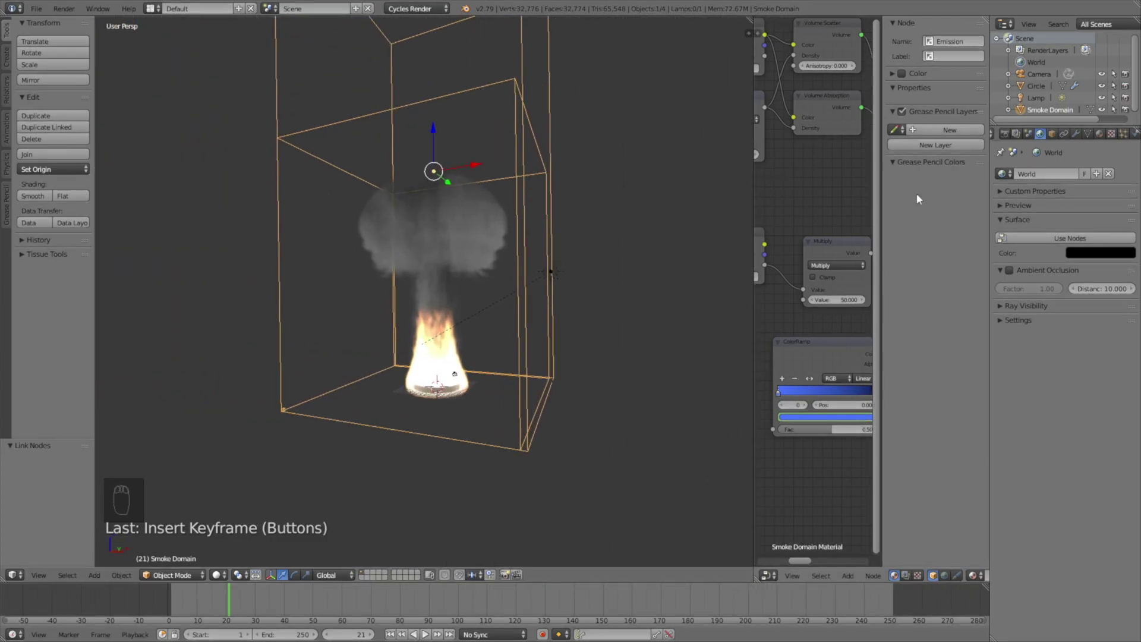
click(1005, 135)
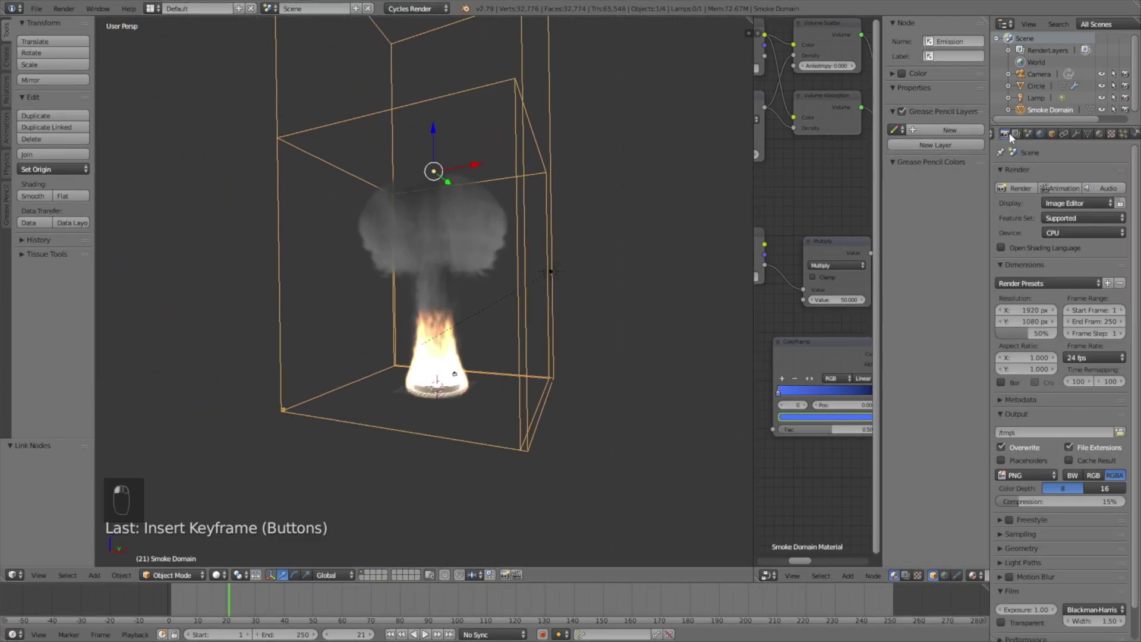
click(1060, 229)
click(1050, 212)
key(shift+z)
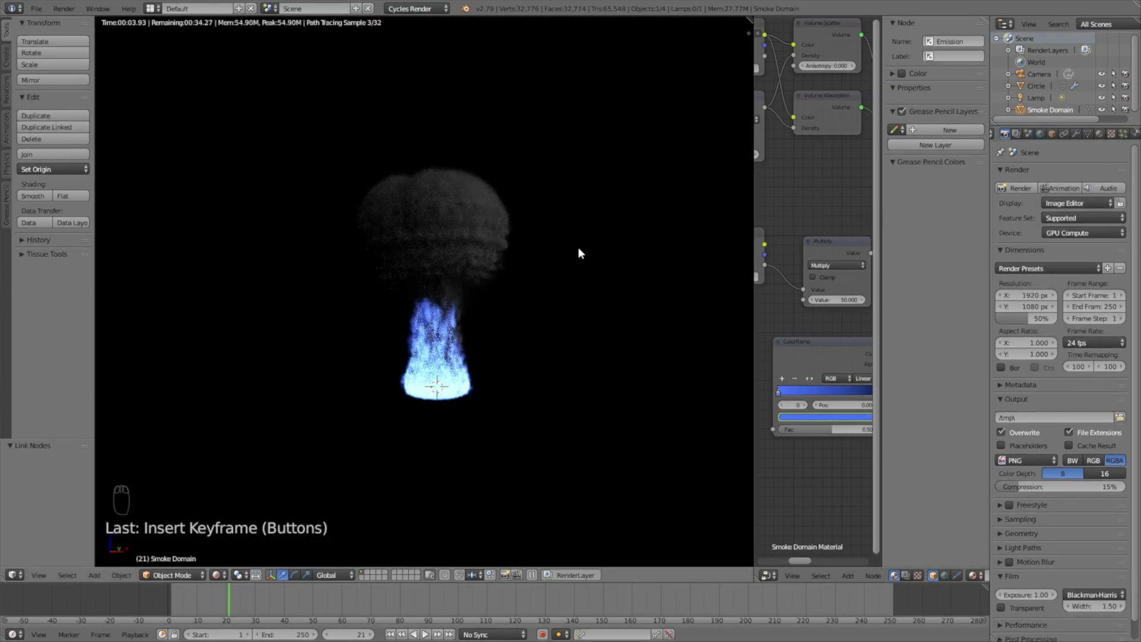
key(shift+z)
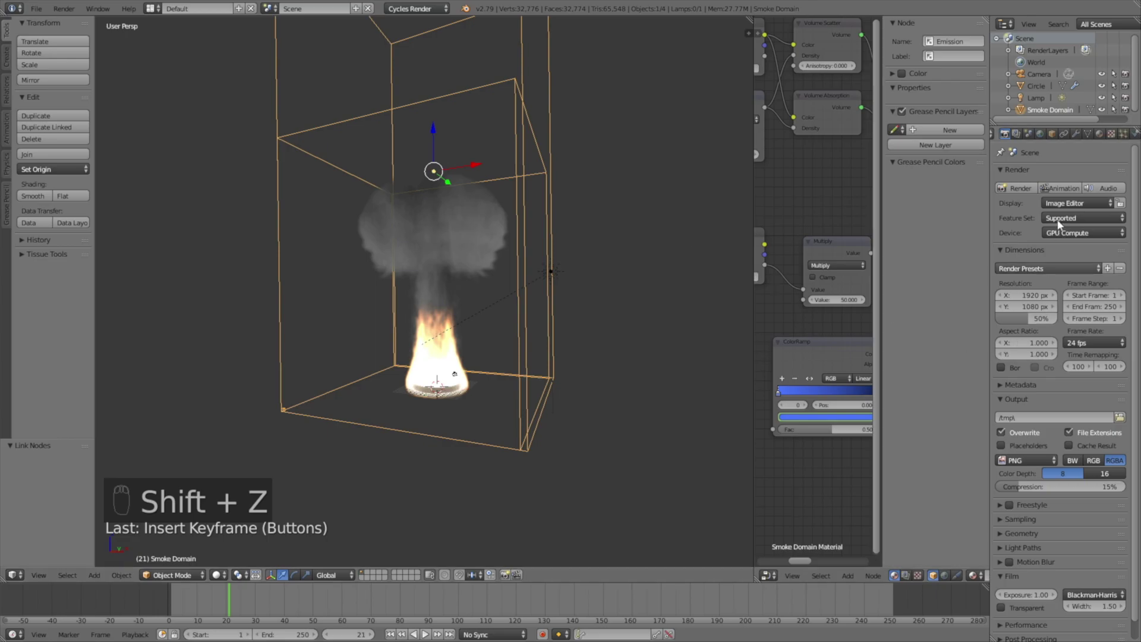
Step: Set the Smoke Domain's resolution divisions to 150 in its smoke physics settings
scroll(1081, 134, up, 2)
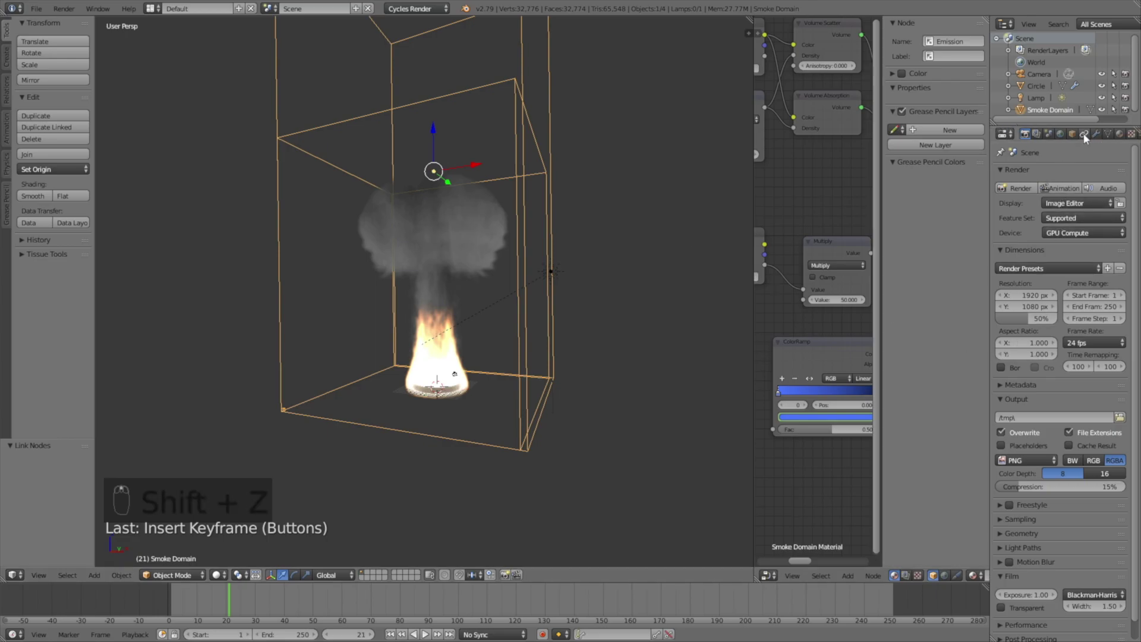
scroll(1104, 133, down, 2)
click(1107, 133)
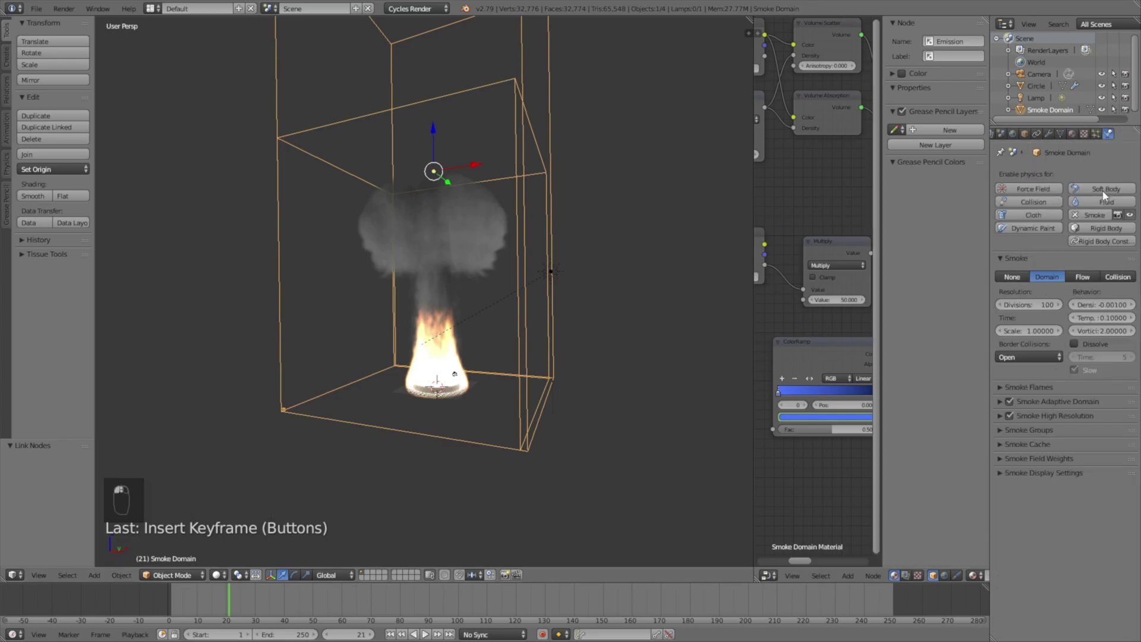
click(1025, 303)
text(150)
key(Return)
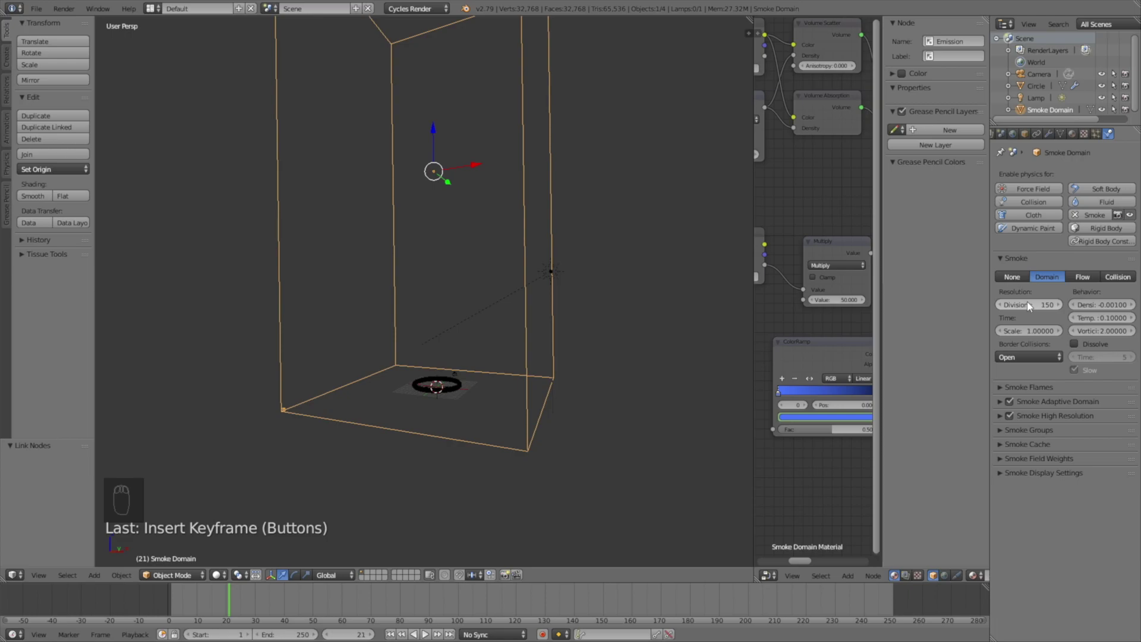
Step: Show the Smoke Domain's cache settings and save the project as tutorial in the Fire2 folder
click(1027, 444)
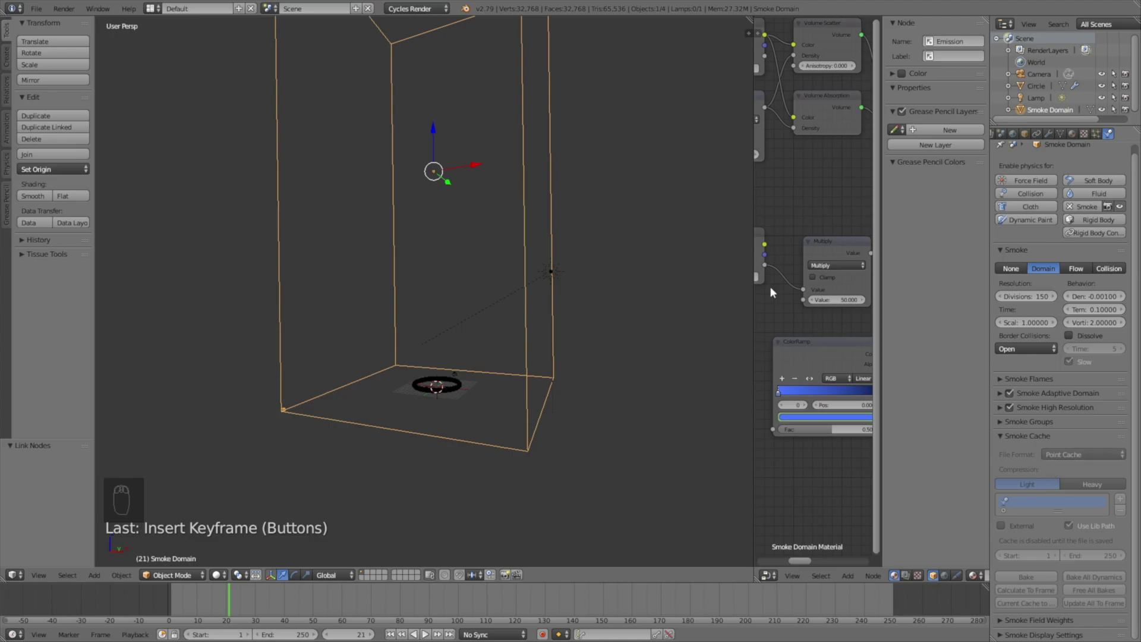
click(37, 9)
click(52, 112)
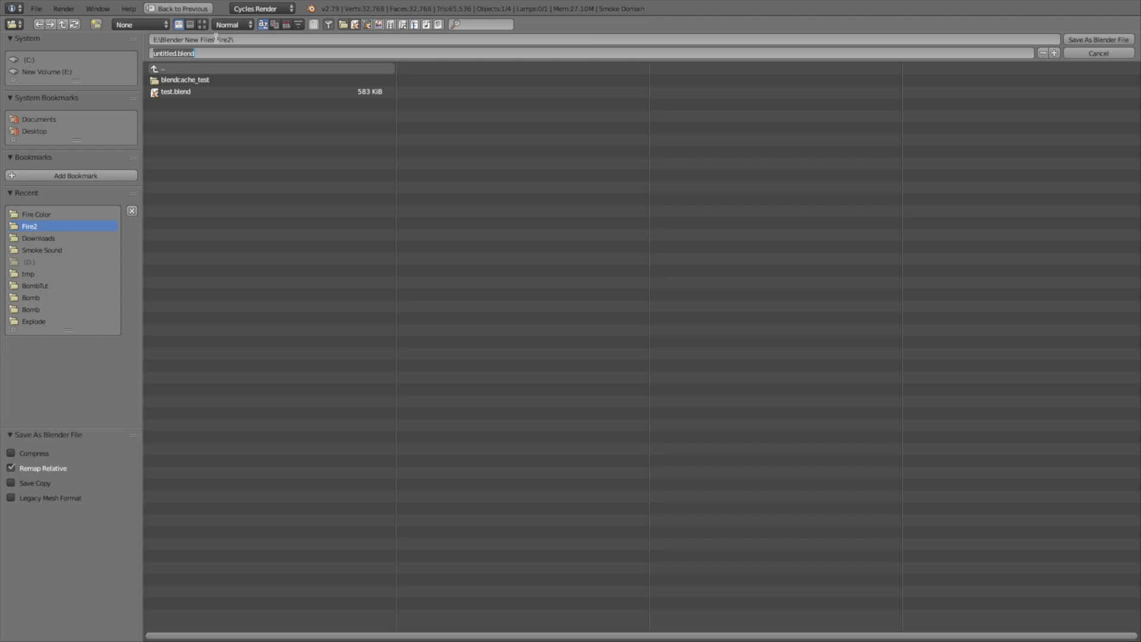
text(tutorial)
key(Return)
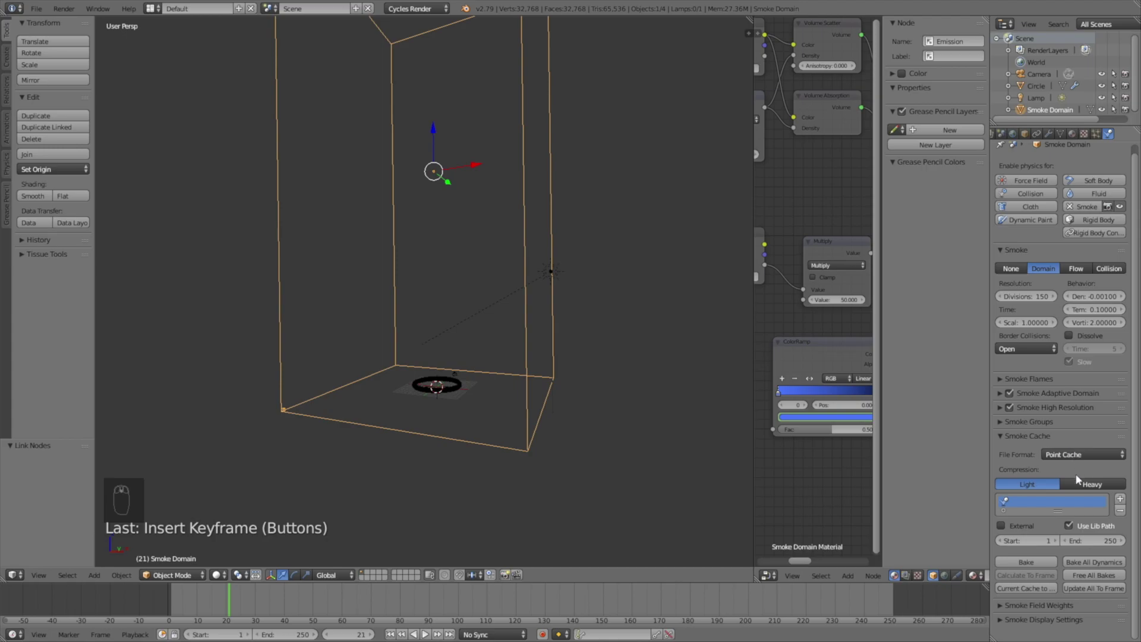
Step: Bake the smoke simulation, then save the file after checking the playback up to frame 107
click(1044, 562)
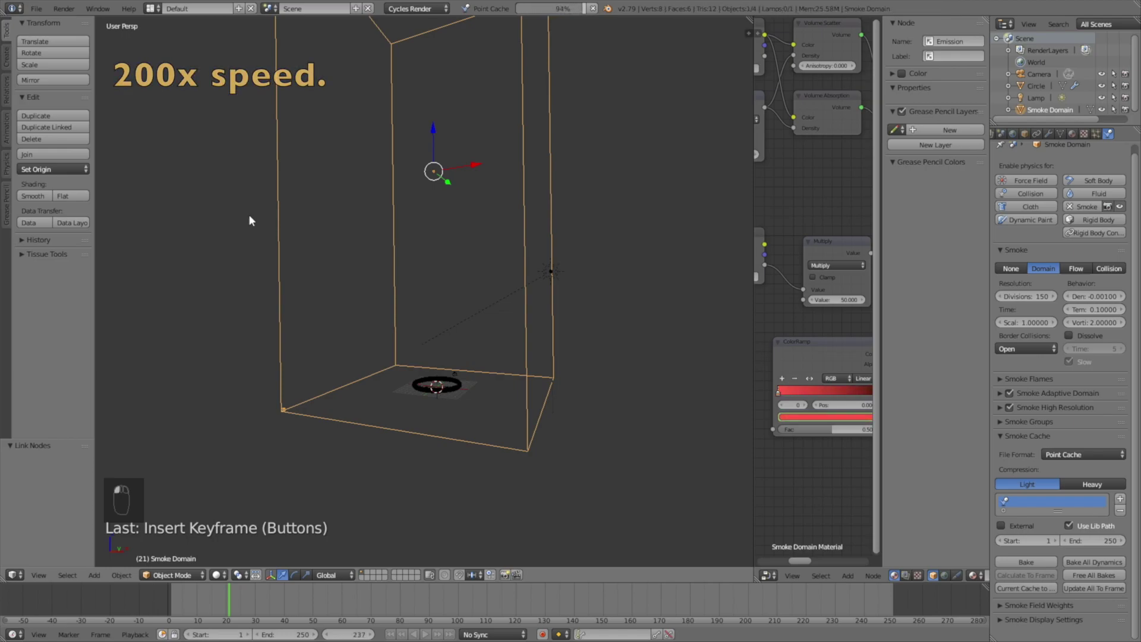
key(alt+a)
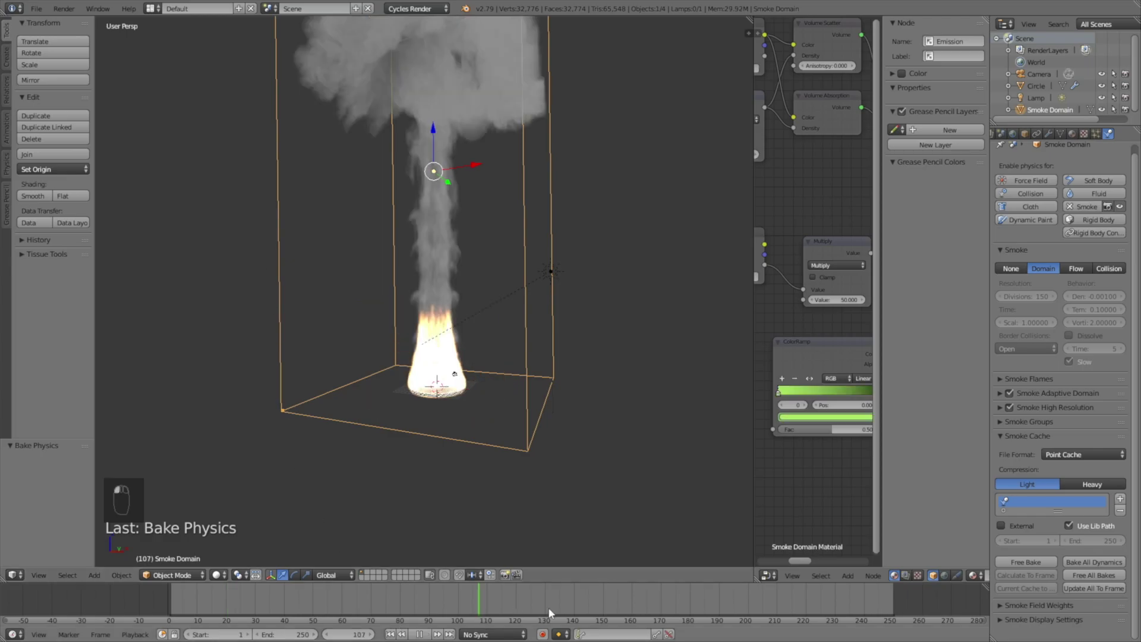
scroll(458, 362, down, 3)
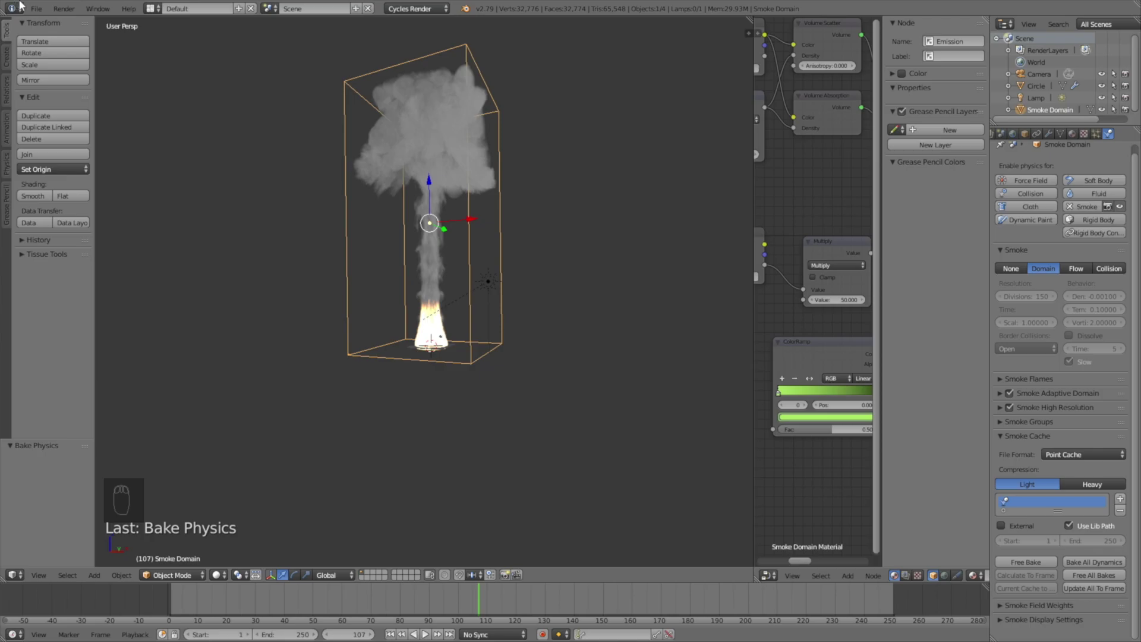
click(36, 8)
click(56, 98)
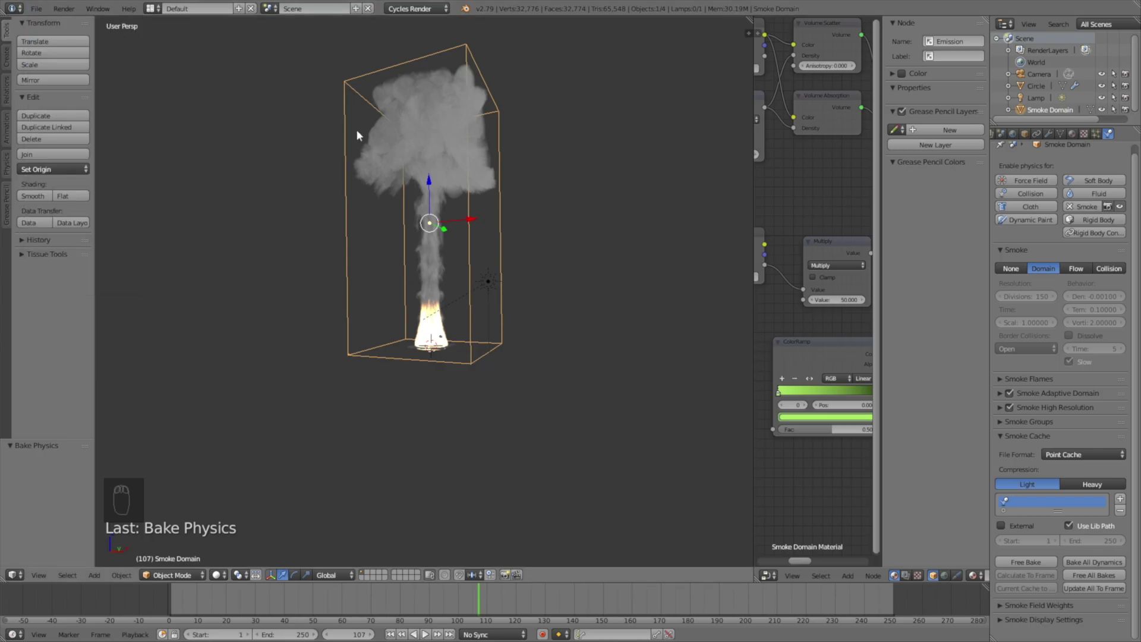
Step: Look through the camera, select it and fly it backwards away from the fire
key(KP_0)
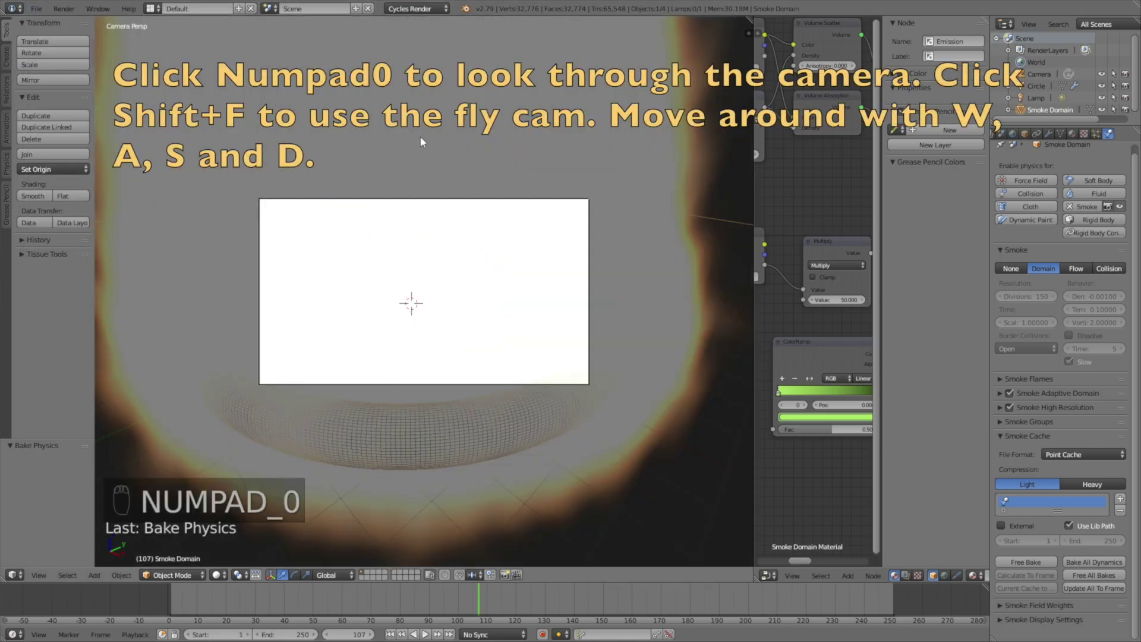
right_click(542, 201)
key(shift+f)
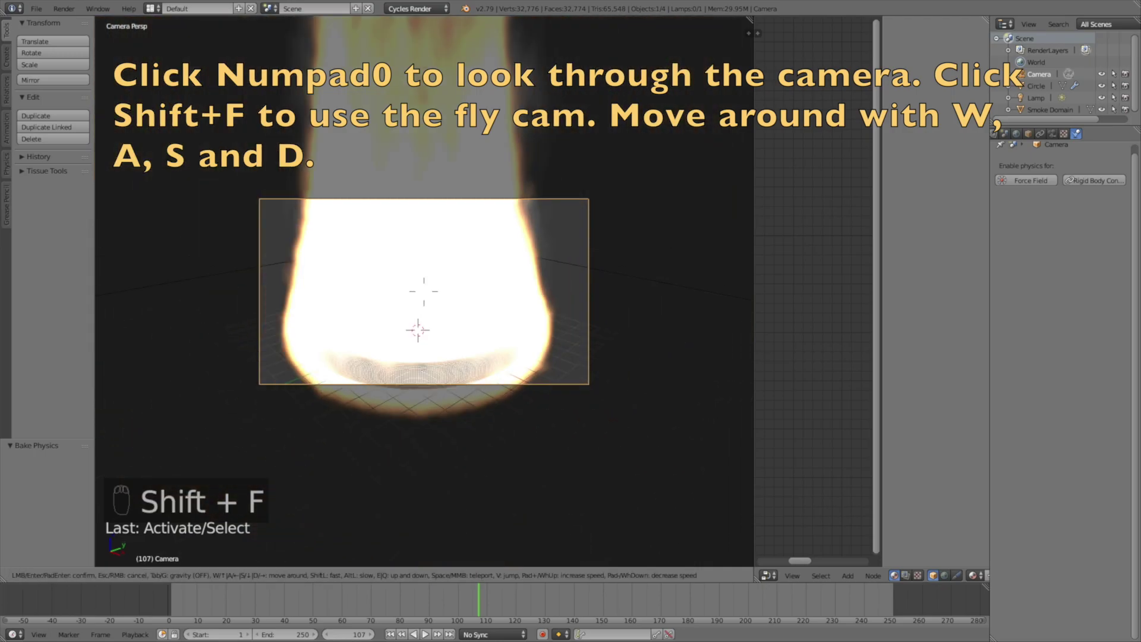
key(s)
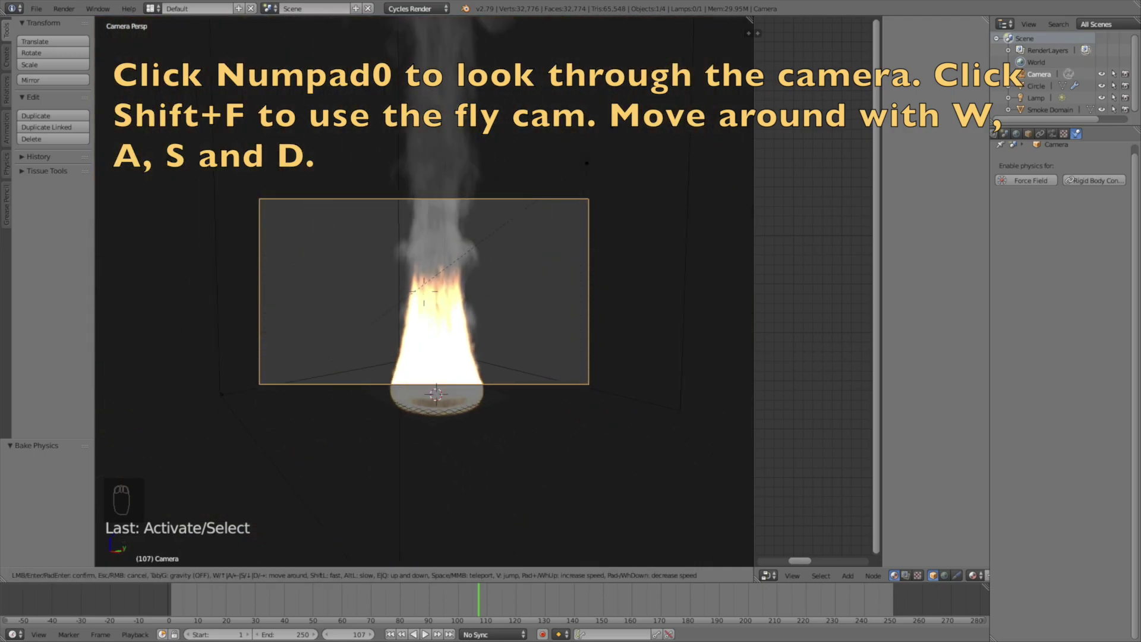
key(s)
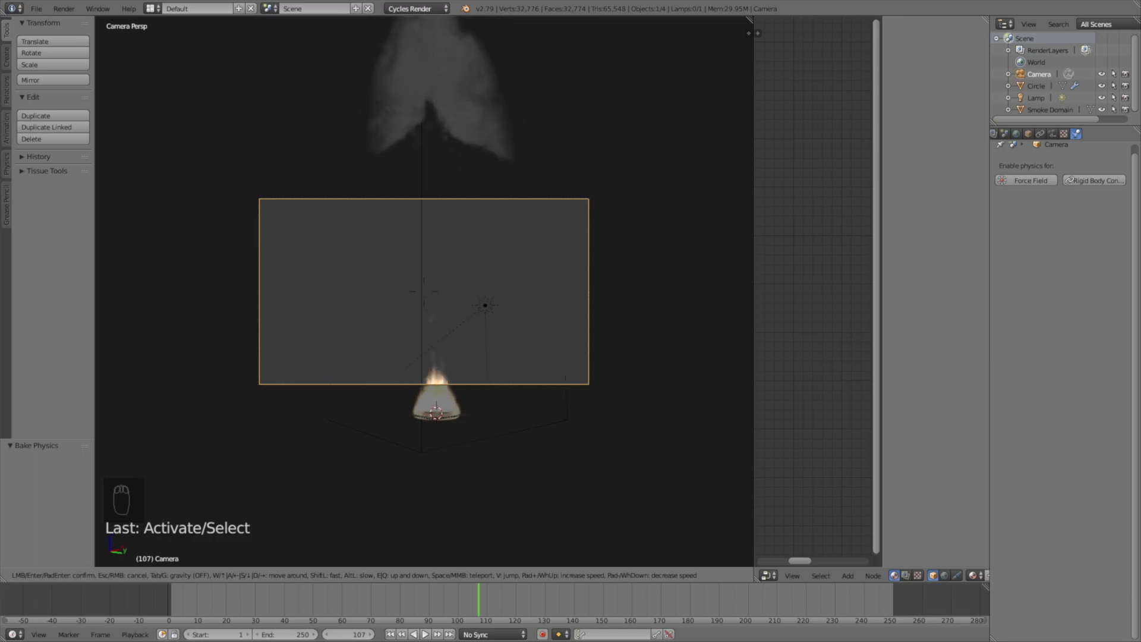
key(Return)
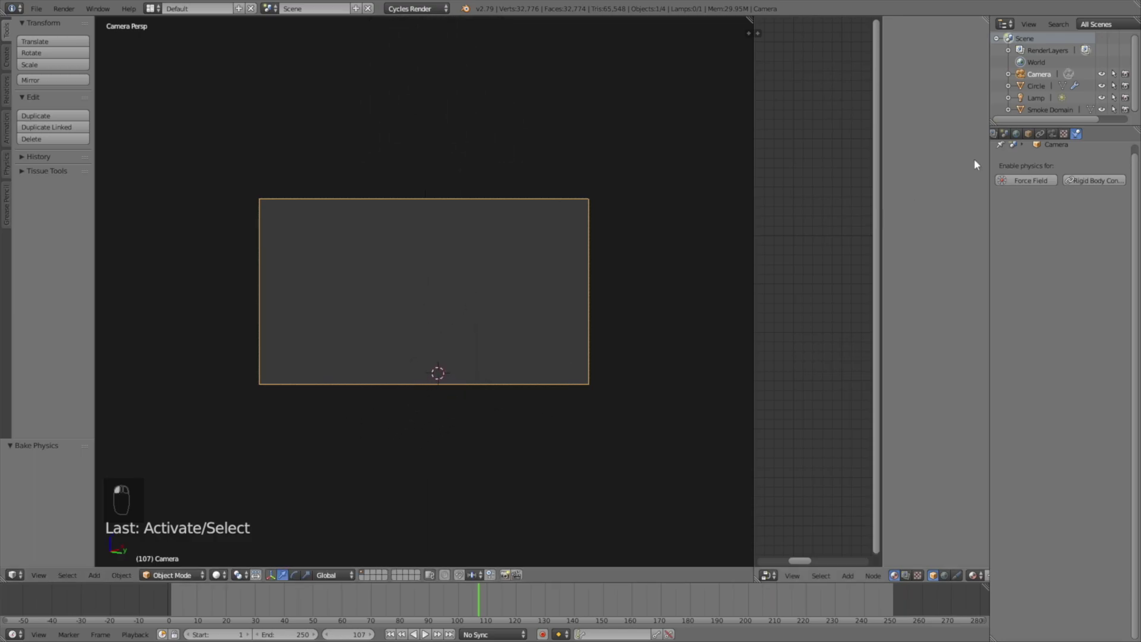
Step: Set the camera's clipping end distance to 1000
click(1051, 133)
click(1100, 262)
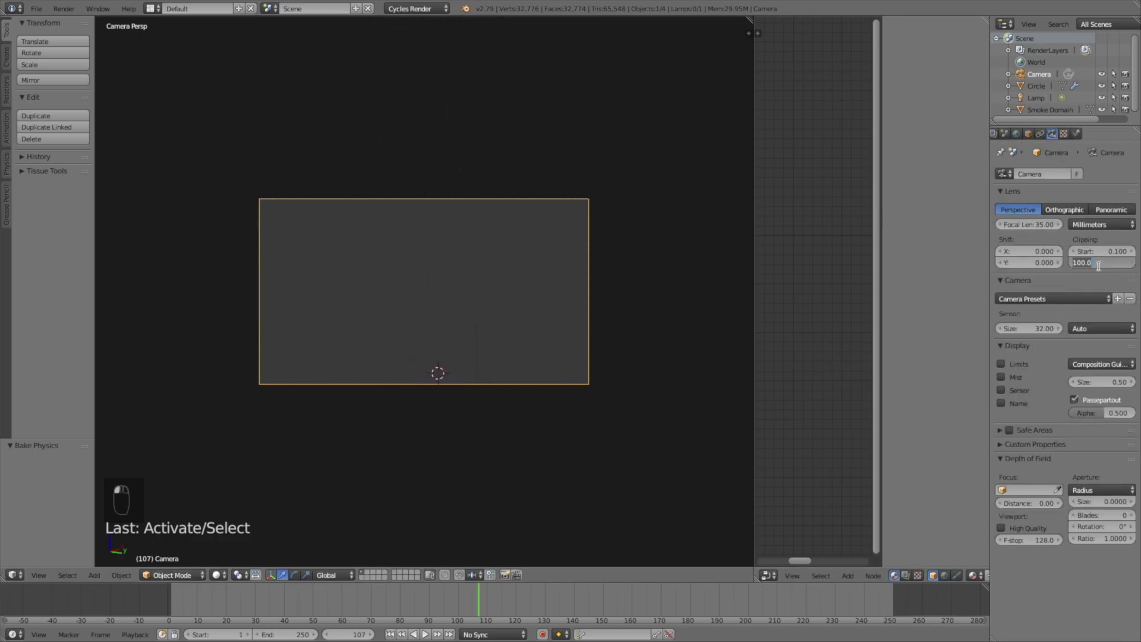
text(00)
key(Return)
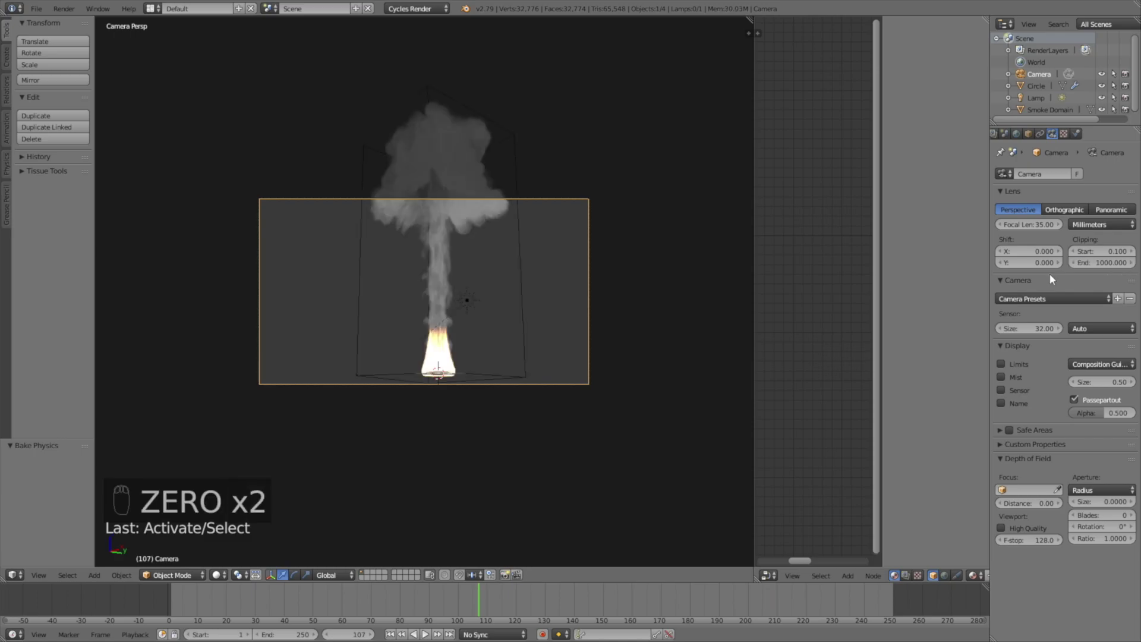
Step: Fly the camera further back until the whole smoke domain is framed, and fit the camera frame in the viewport
key(shift+f)
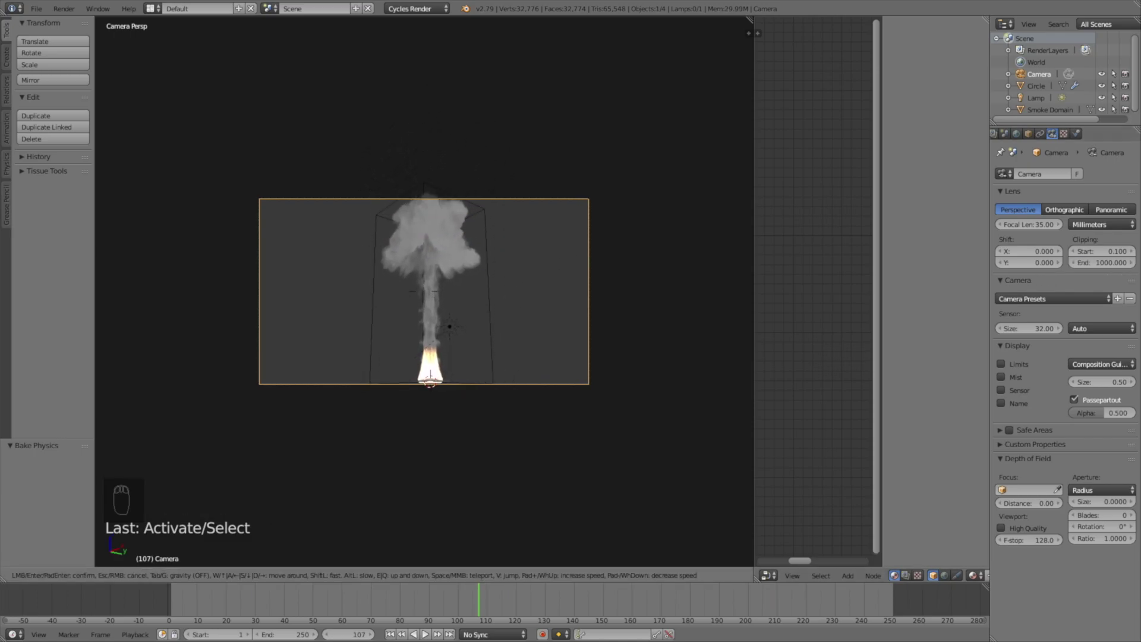
click(482, 361)
key(Home)
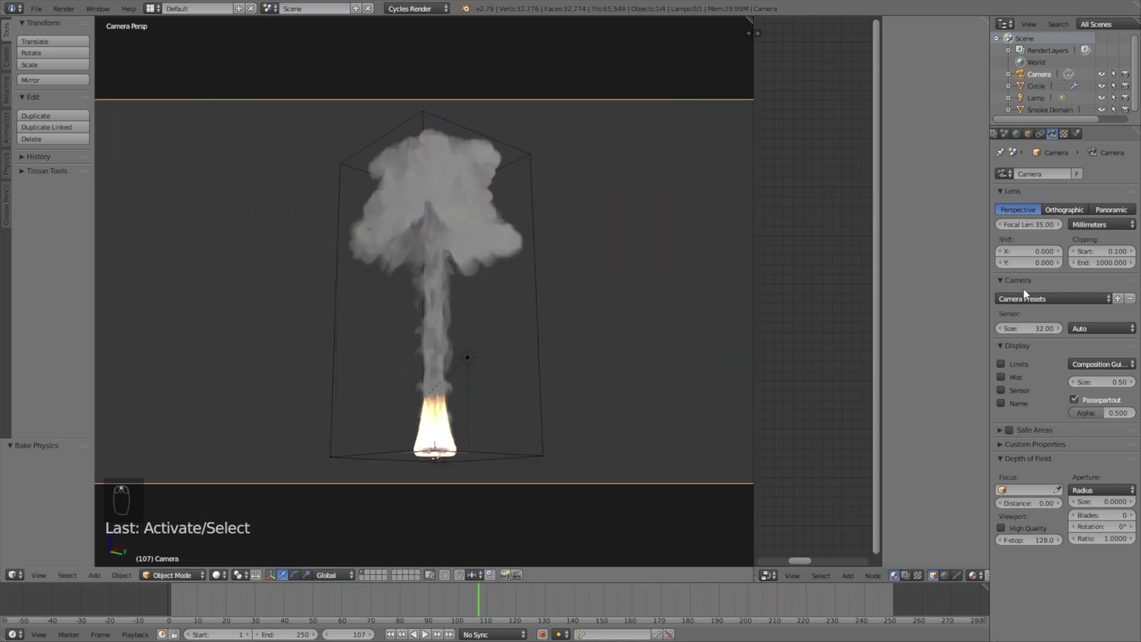
Step: Set the render resolution scale to 100% and the render samples to 40
scroll(1022, 135, up, 2)
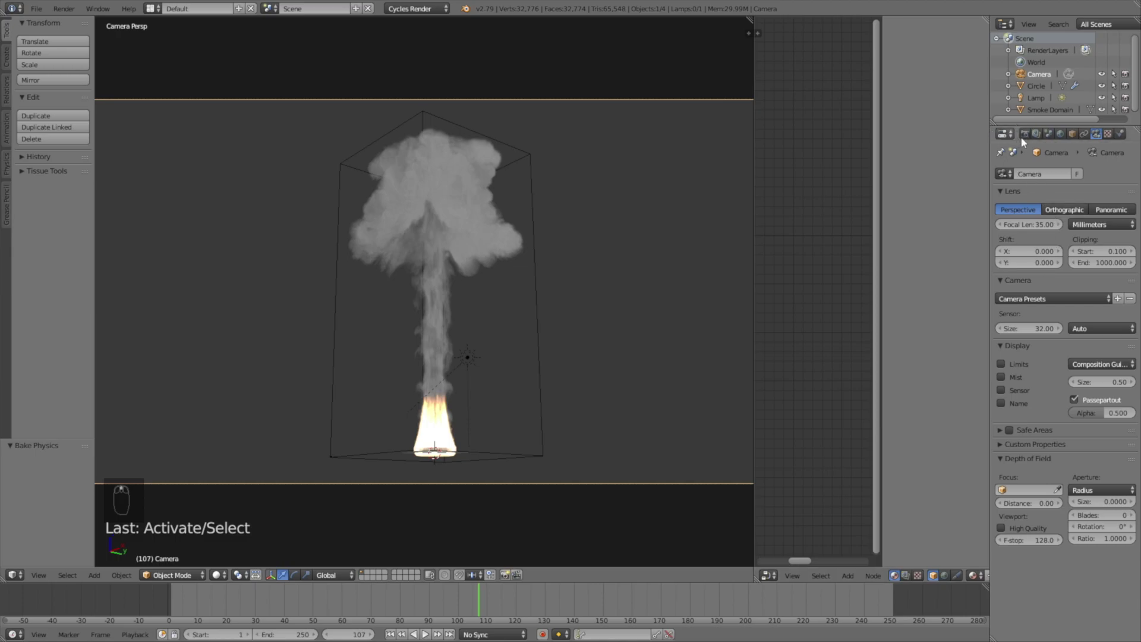
click(1023, 134)
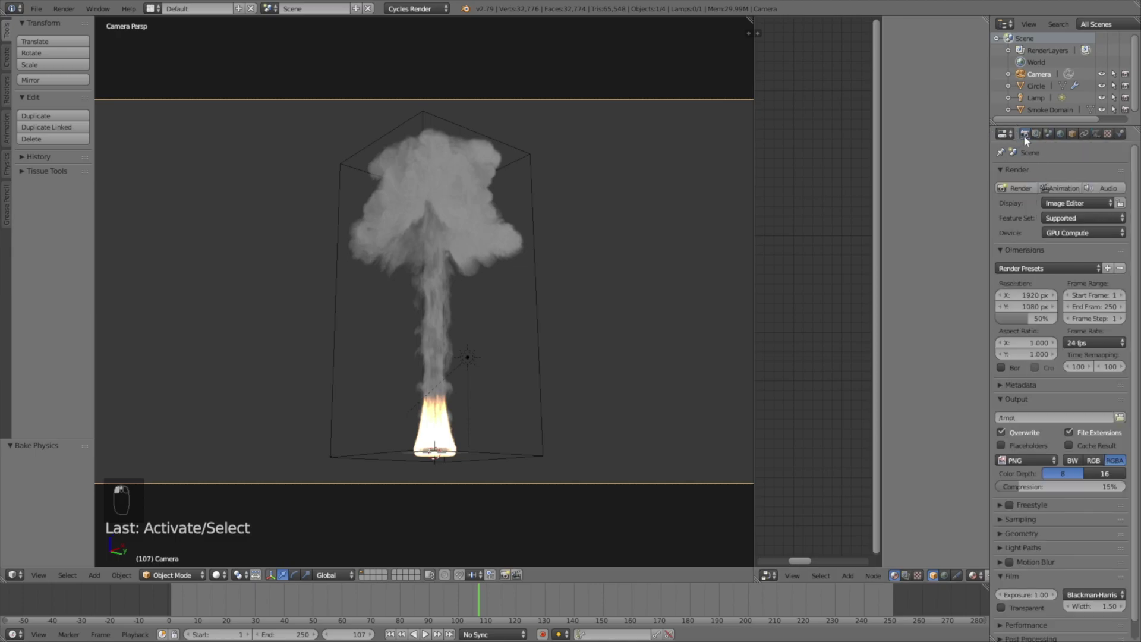
click(1030, 319)
text(100)
key(Return)
click(1030, 519)
click(1100, 578)
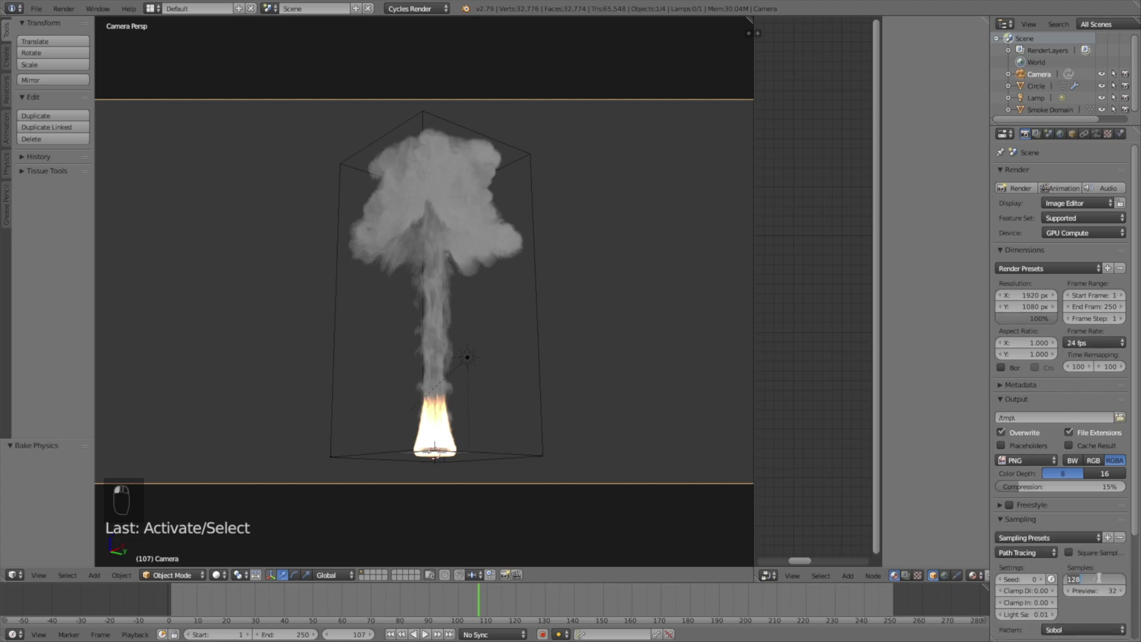
text(40)
key(Return)
Step: Set the render tile size to 500 in both X and Y in the performance settings
scroll(1051, 566, down, 5)
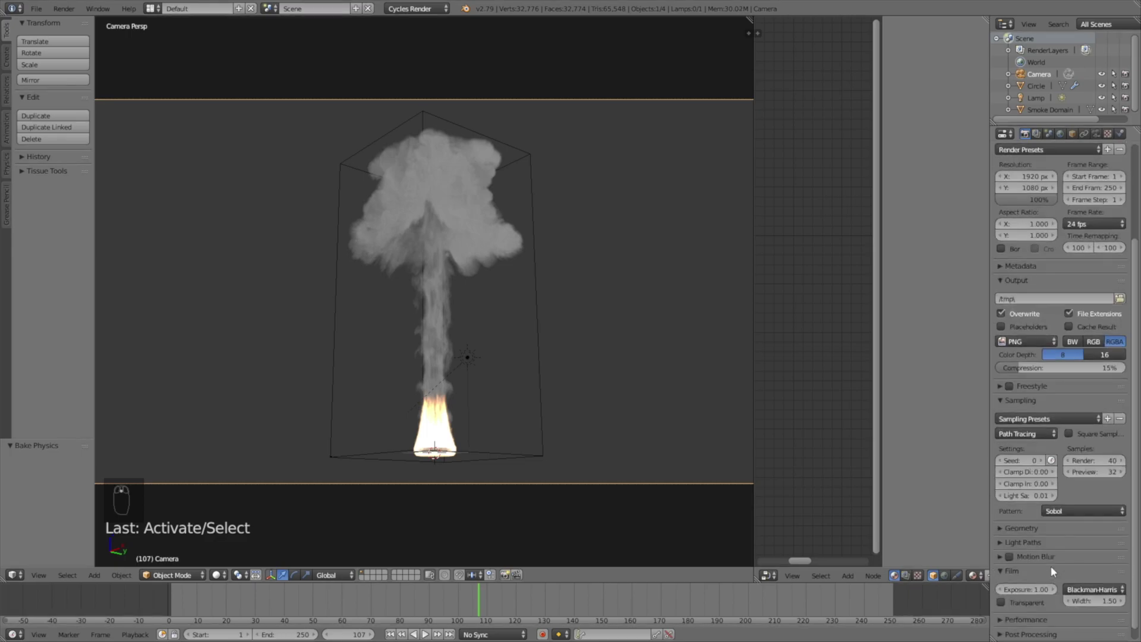
click(1026, 606)
scroll(1039, 586, down, 4)
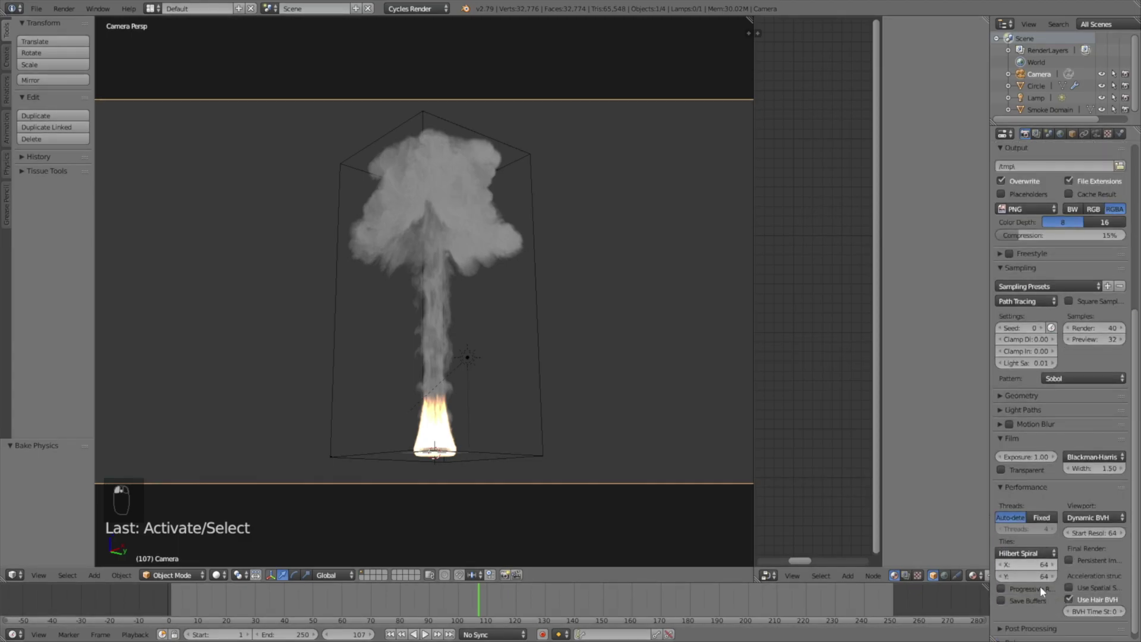
drag(1036, 570, 1038, 570)
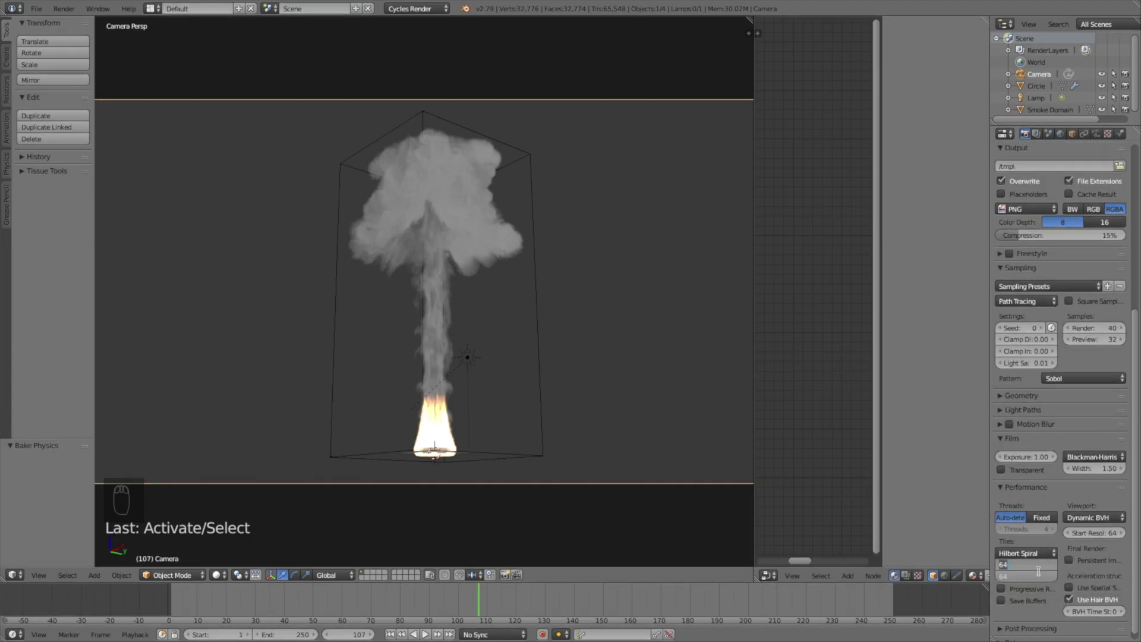
text(500)
key(Return)
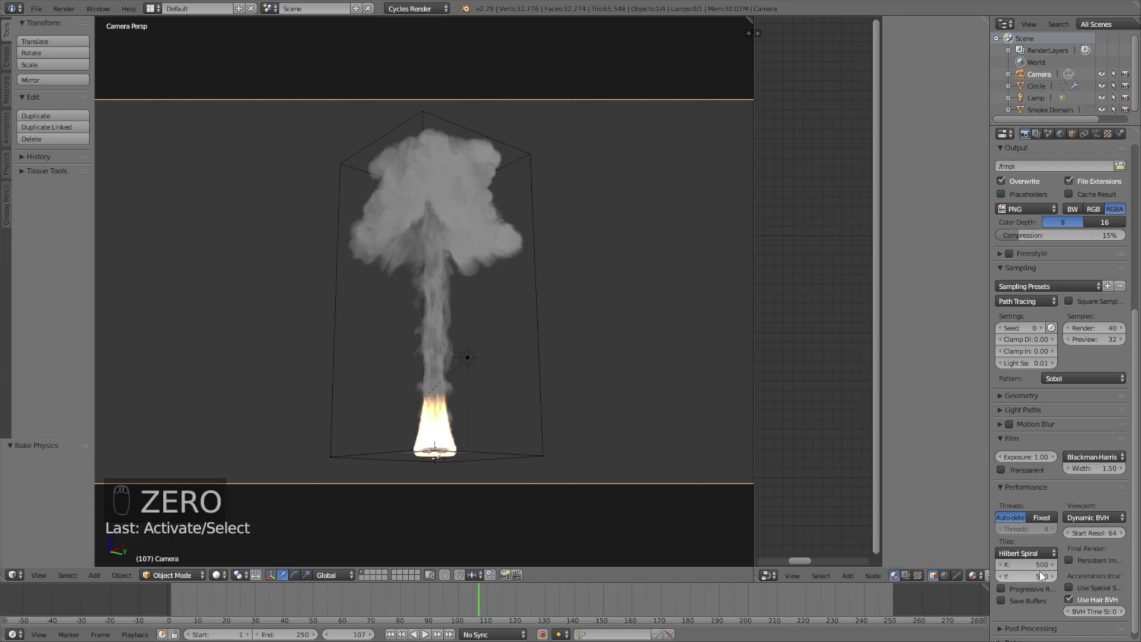
Step: Browse for the render output location and create a folder named fireColor in E:\tmp
scroll(1093, 518, up, 10)
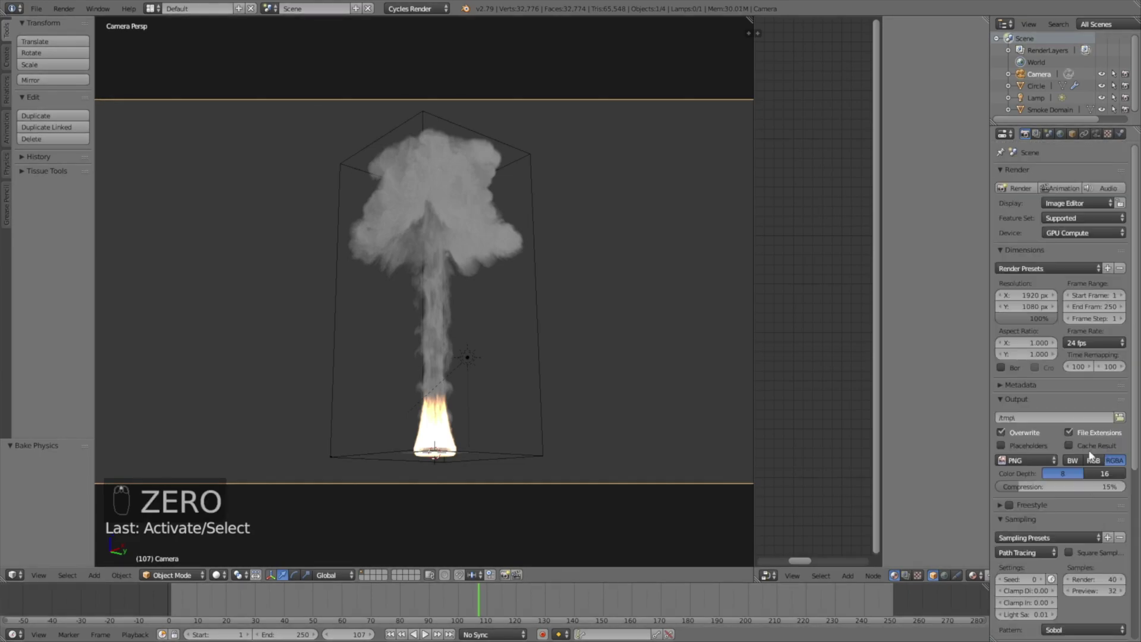
click(1119, 417)
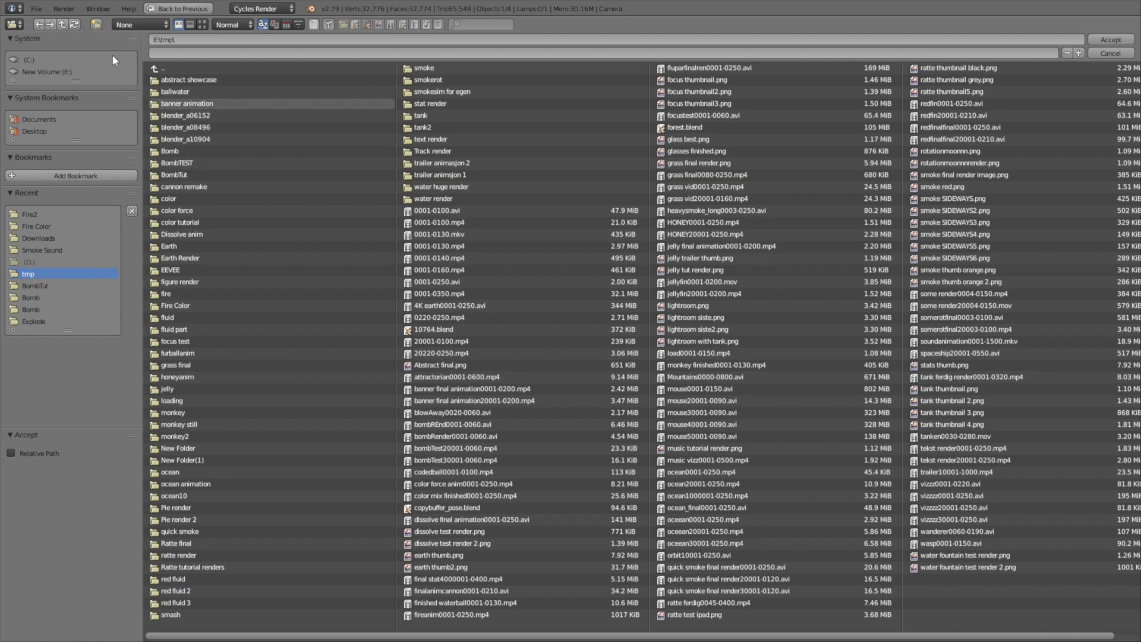
click(95, 27)
text(fireColor)
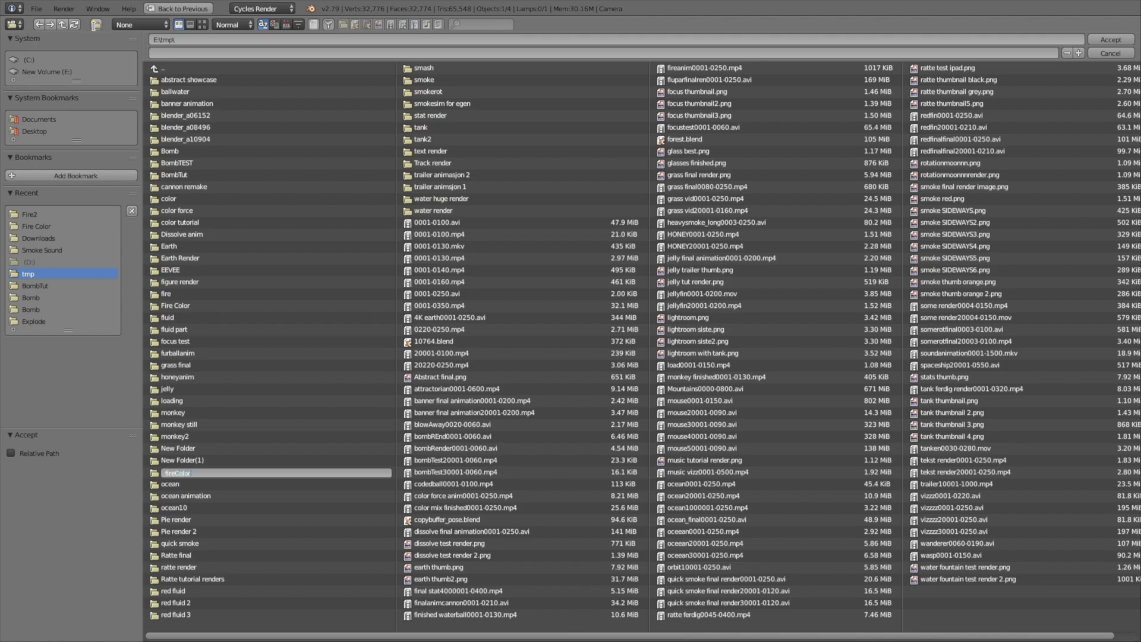
key(Return)
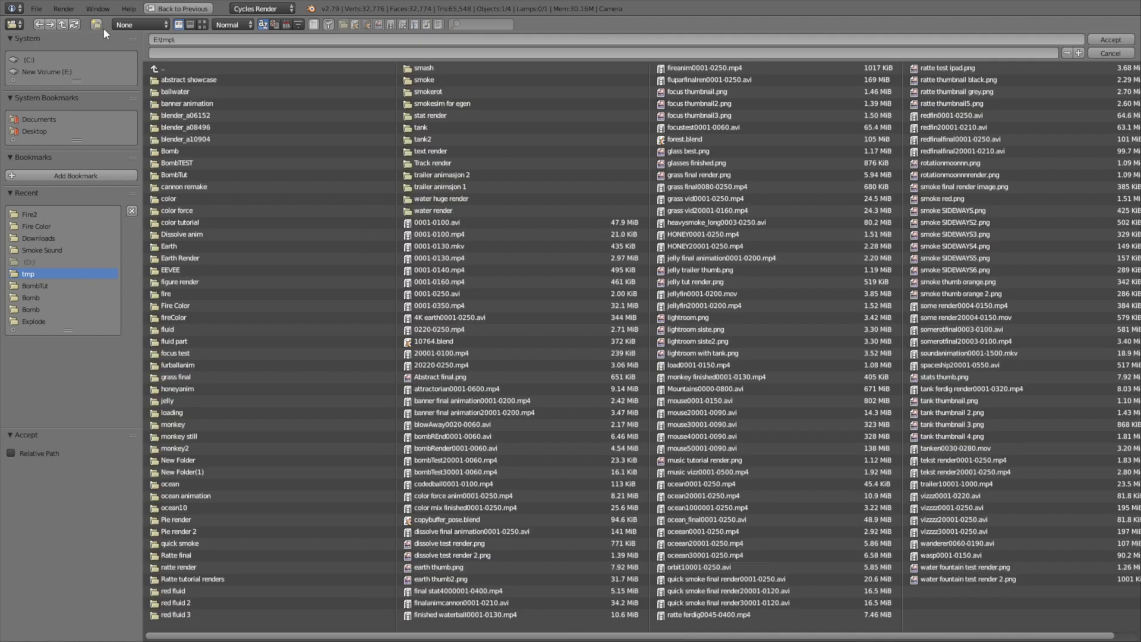
Step: Set the render output to the file name tut inside the fireColor folder
click(198, 317)
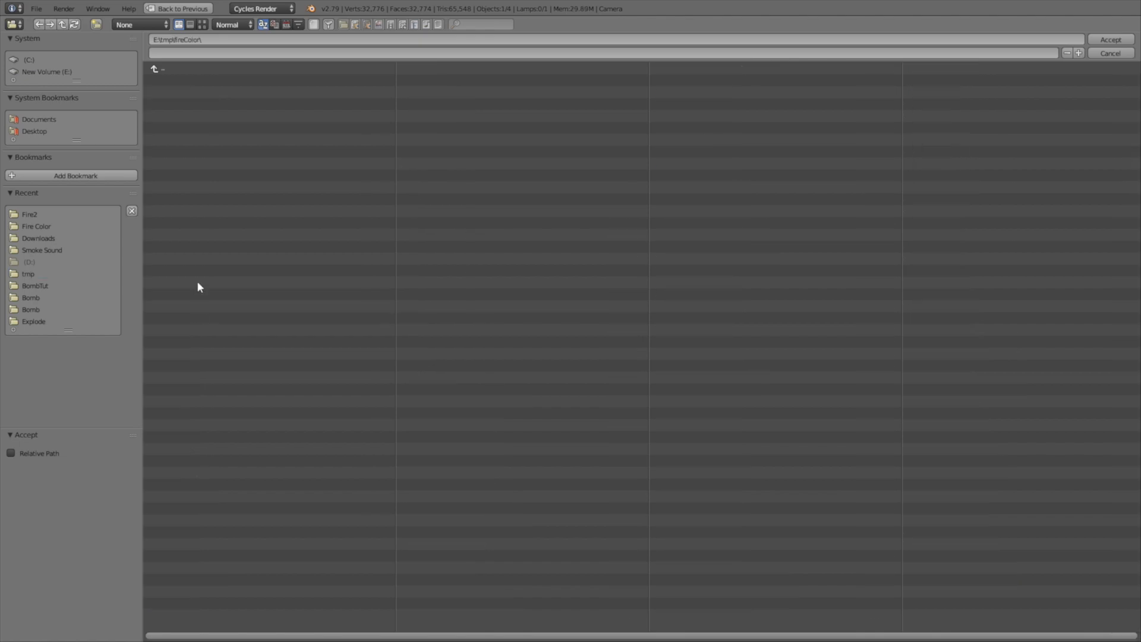
click(171, 53)
text(tut)
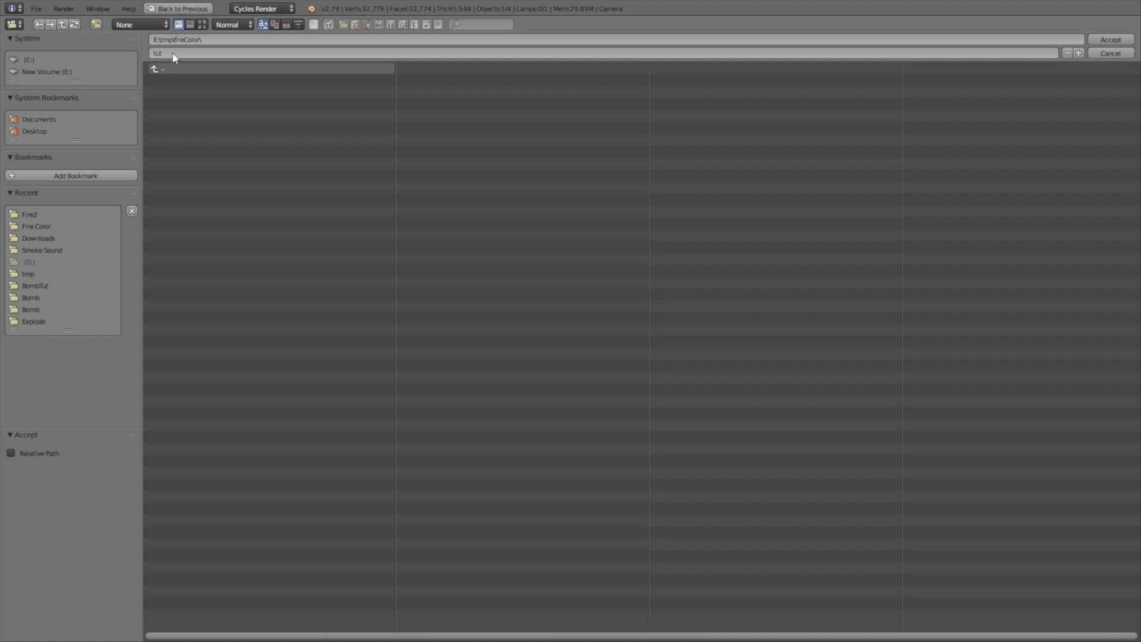
key(Return)
key(Return)
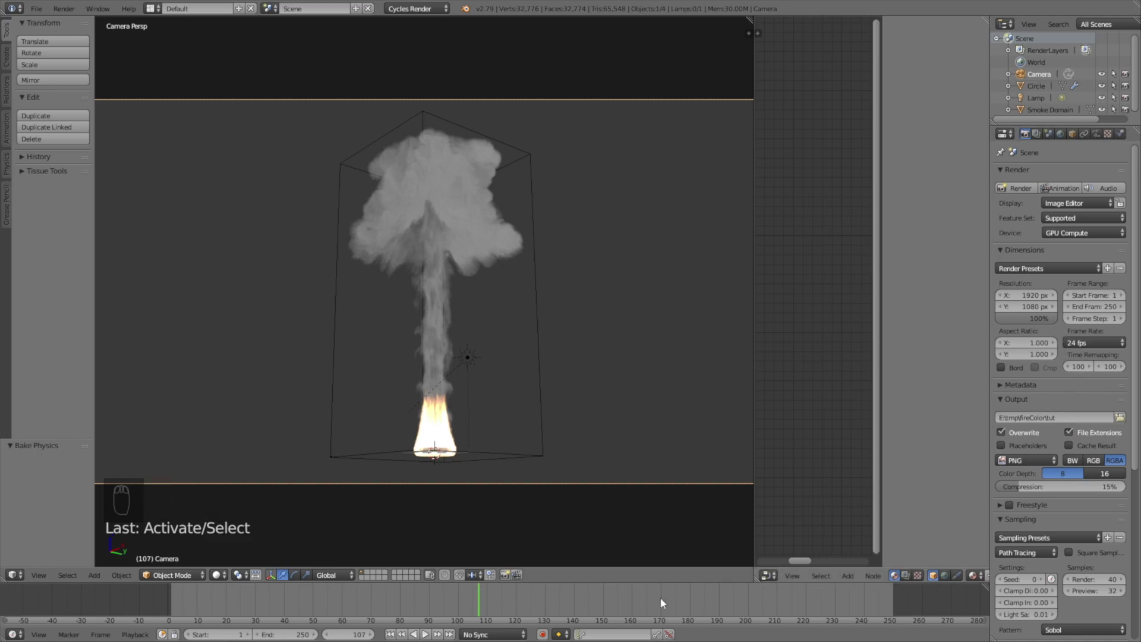
Step: Render test stills at frames 156 and 26 to check the flame colours
click(622, 594)
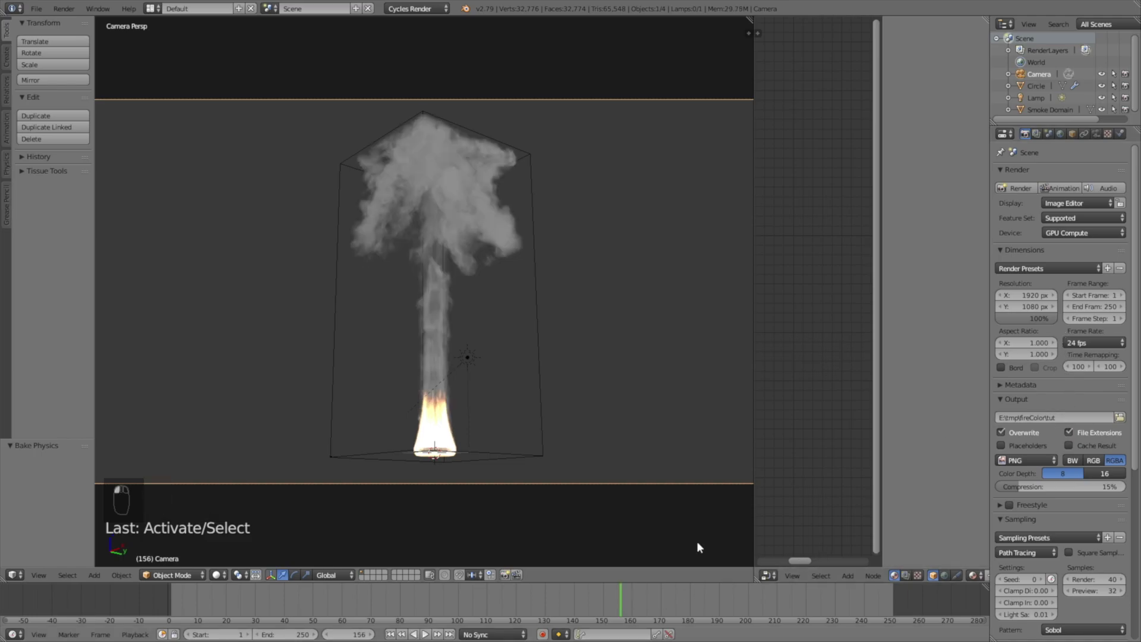
click(1021, 188)
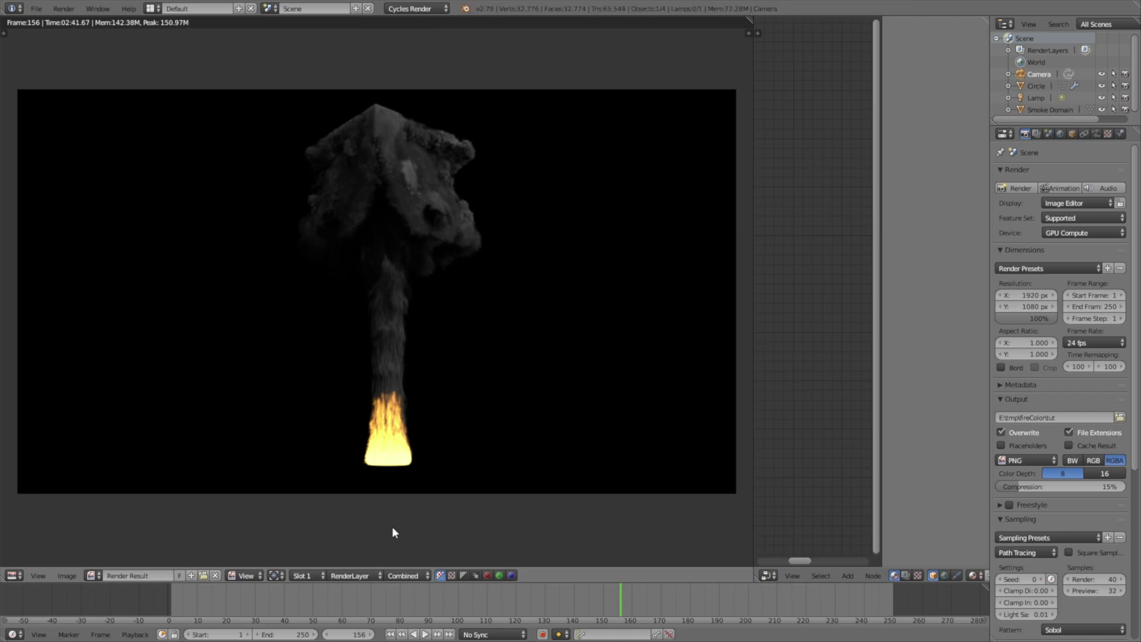
click(244, 593)
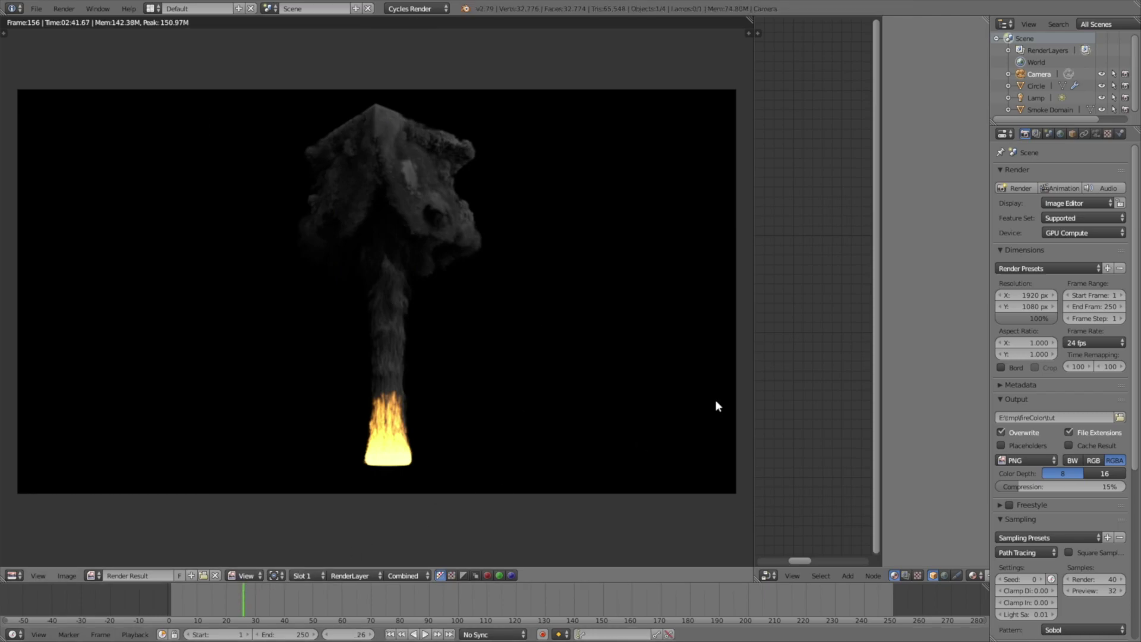
click(1014, 187)
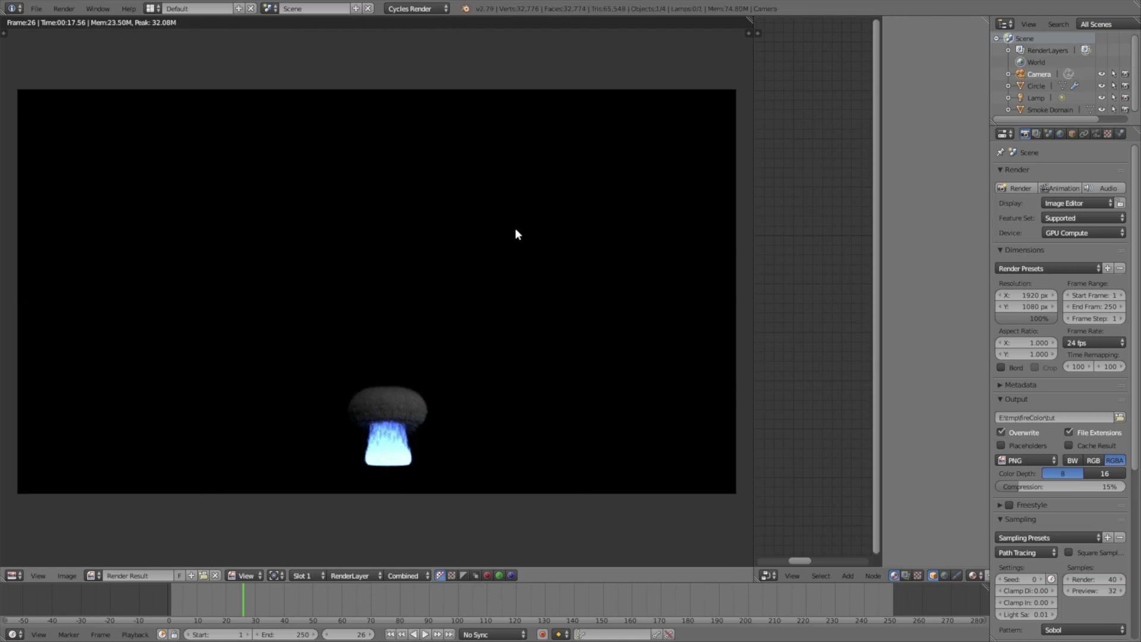
Step: Review the render settings and start rendering the full animation
scroll(1107, 432, down, 10)
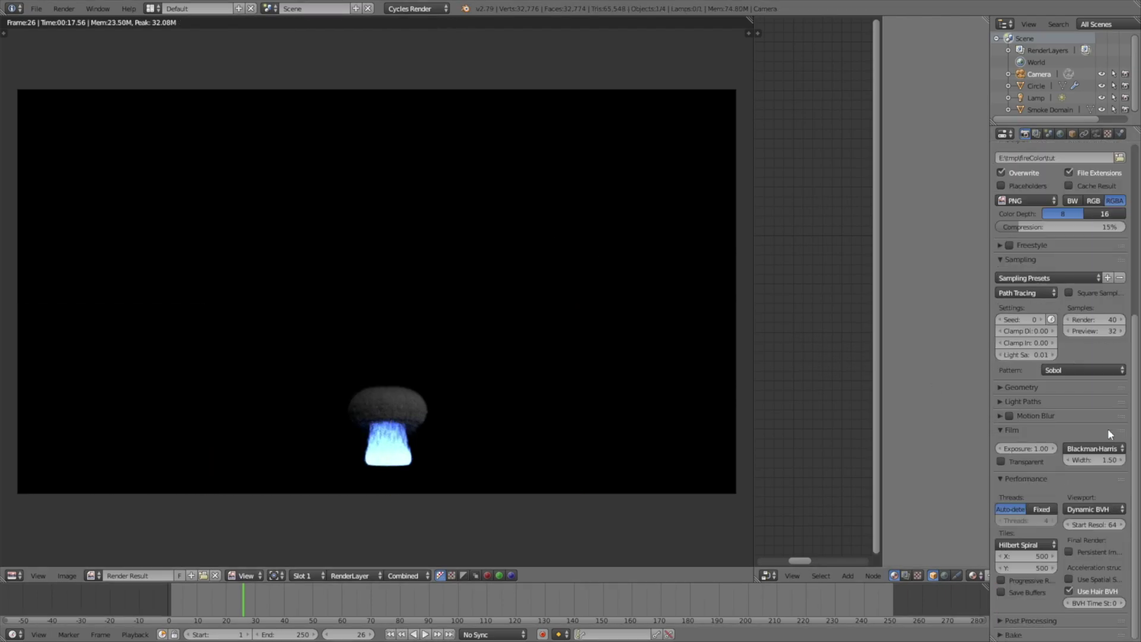
scroll(1107, 429, up, 10)
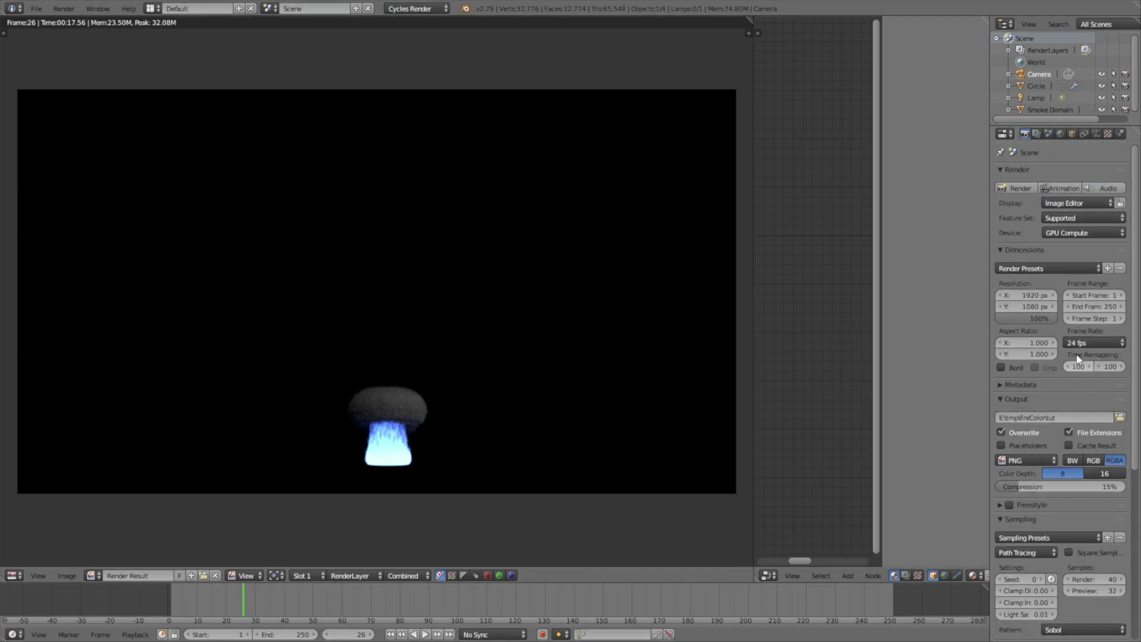
click(1060, 189)
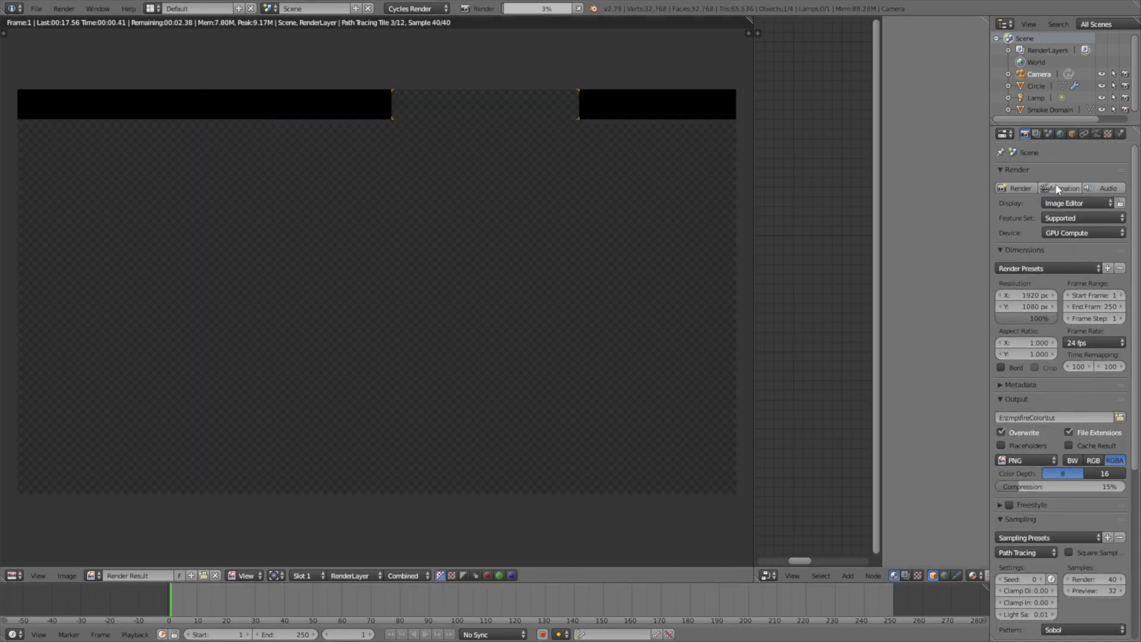